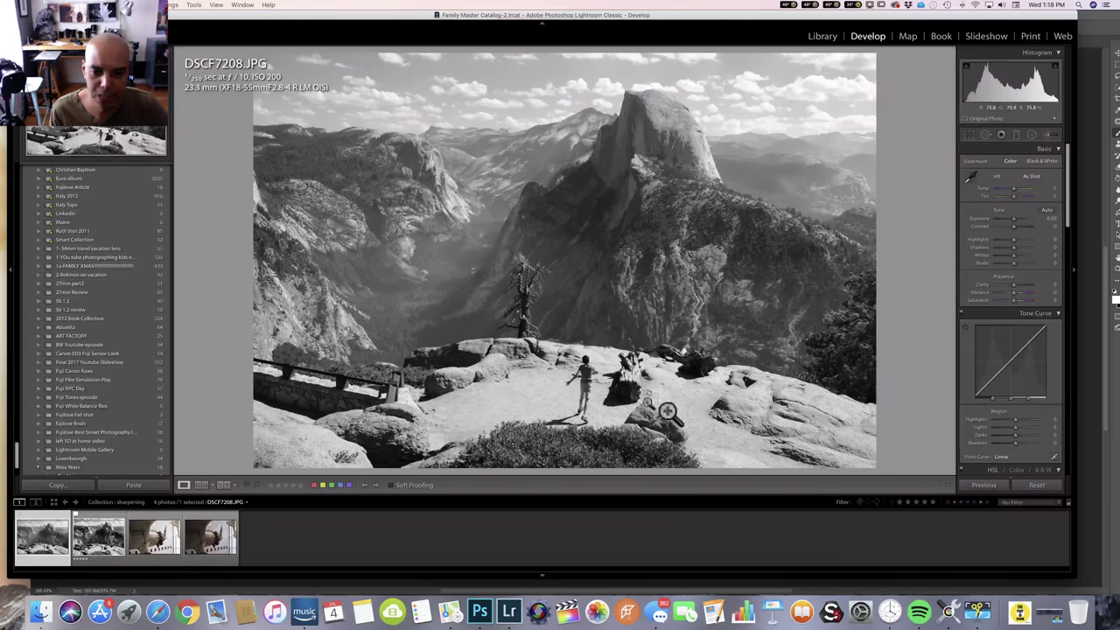
- Compare the boulder detail at 1:1 in the DSCF7208 JPEG and its RAF version
{"action": "left_click_drag", "start_coordinate": [667, 411], "coordinate": [650, 289]}
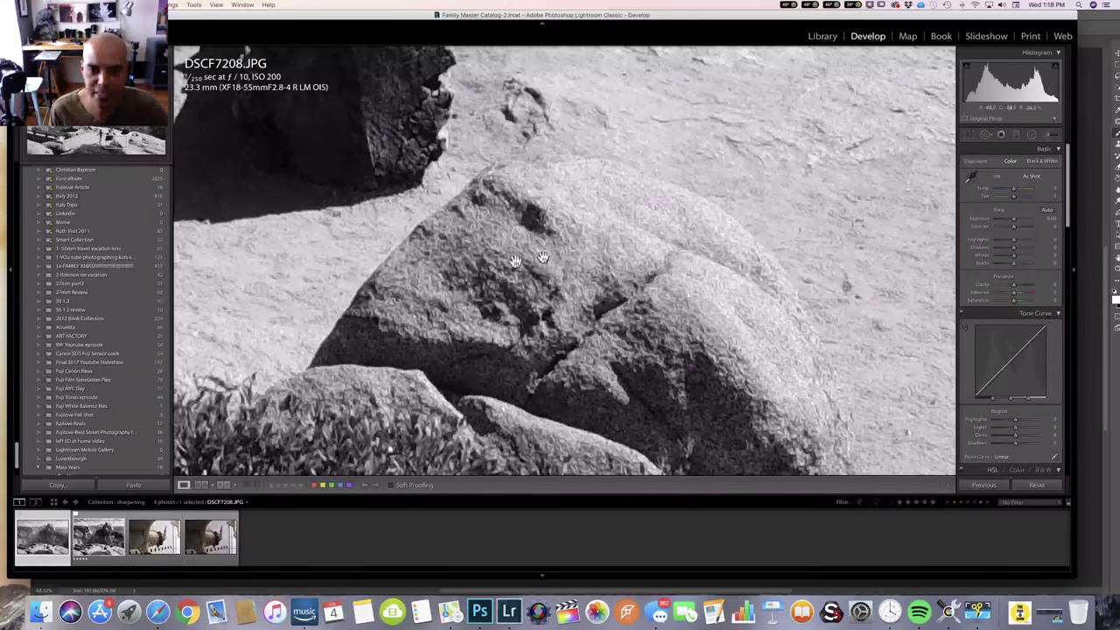
{"action": "left_click_drag", "start_coordinate": [542, 275], "coordinate": [588, 284]}
{"action": "left_click", "coordinate": [109, 530]}
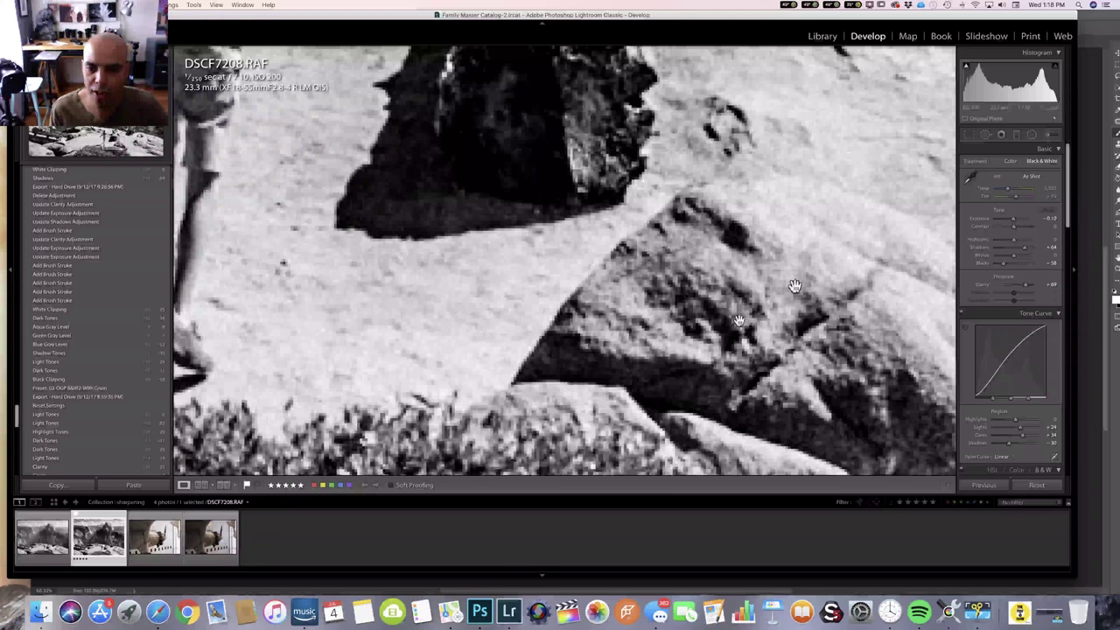
{"action": "left_click_drag", "start_coordinate": [794, 286], "coordinate": [615, 247]}
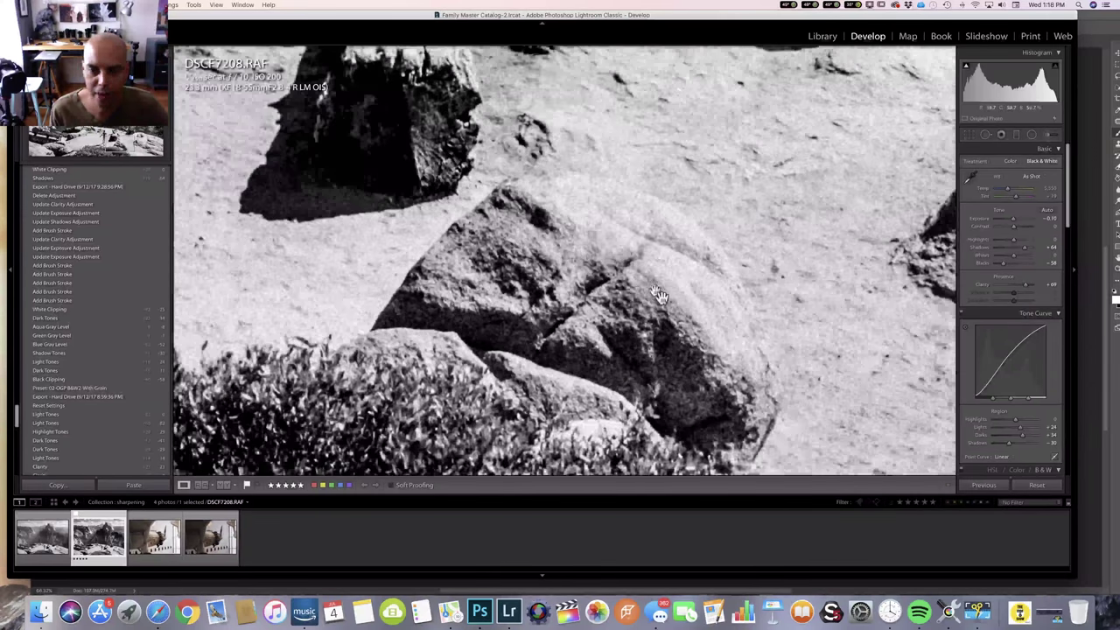
{"action": "scroll", "coordinate": [648, 280], "scroll_direction": "left", "scroll_amount": 5}
{"action": "scroll", "coordinate": [648, 280], "scroll_direction": "up", "scroll_amount": 3}
{"action": "scroll", "coordinate": [648, 299], "scroll_direction": "right", "scroll_amount": 5}
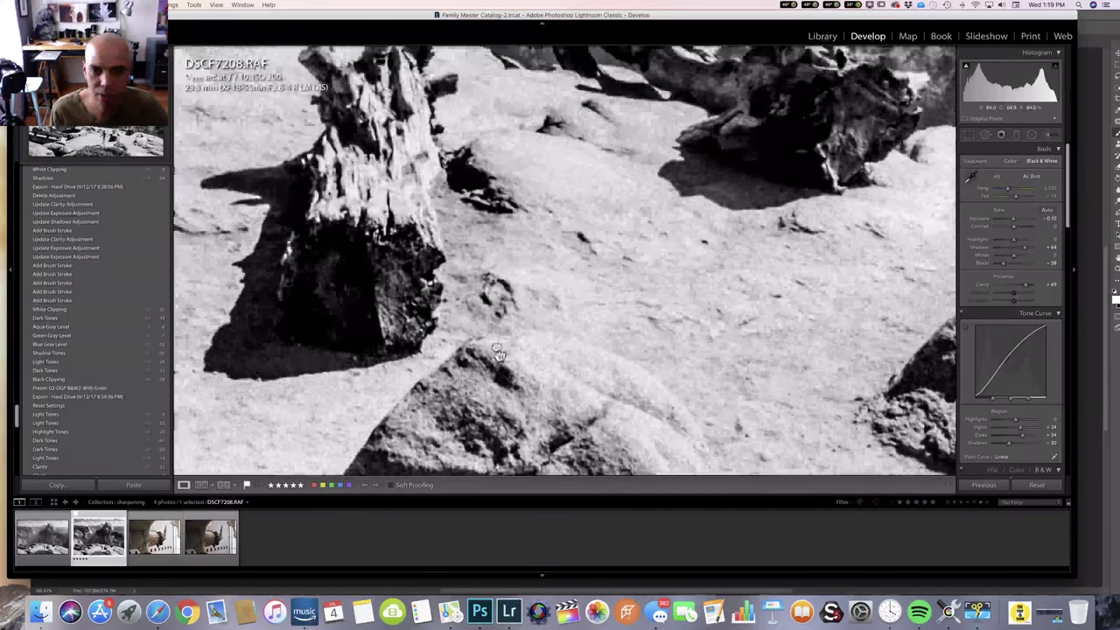
{"action": "scroll", "coordinate": [526, 298], "scroll_direction": "down", "scroll_amount": 2}
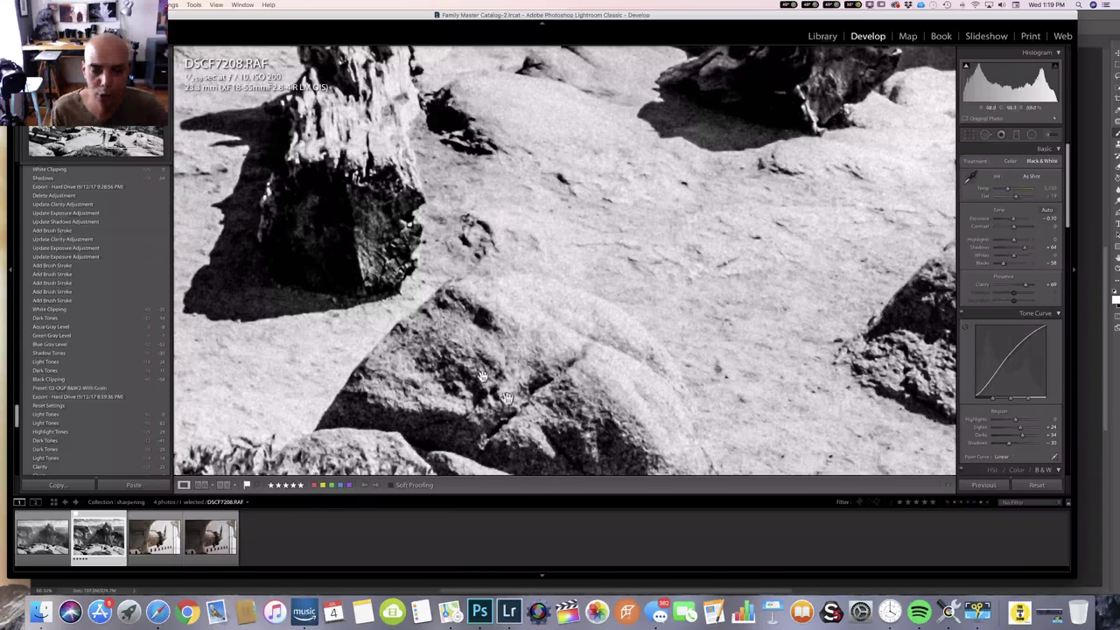
- Zoom back out to the whole photo, then open the FUJI3181.JPG airplane photo
{"action": "left_click", "coordinate": [593, 329]}
{"action": "left_click", "coordinate": [604, 280]}
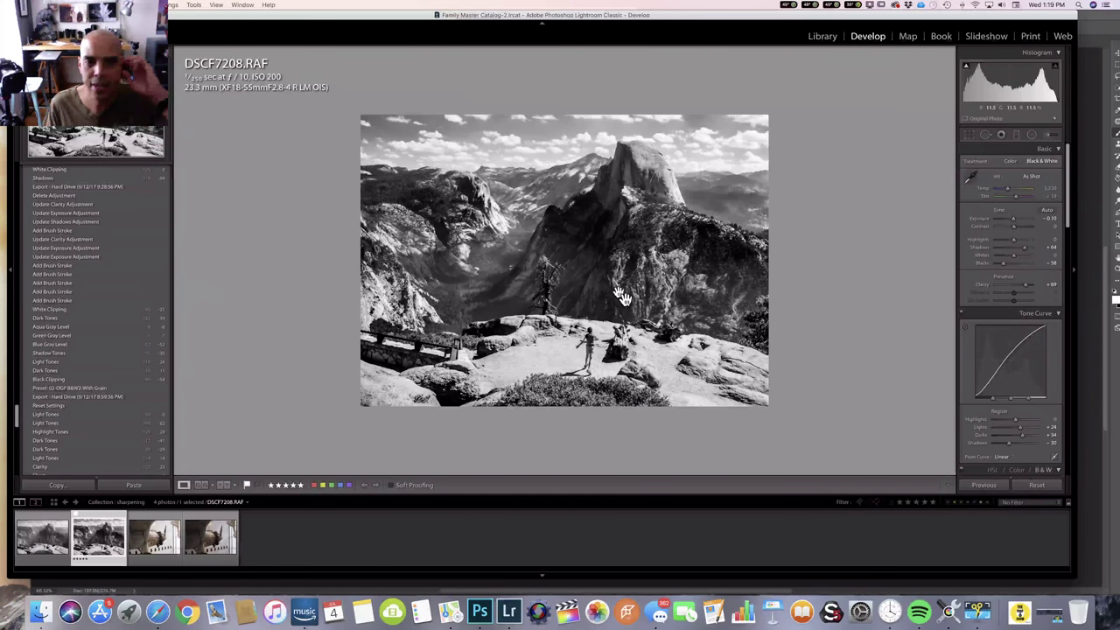
{"action": "left_click", "coordinate": [622, 296]}
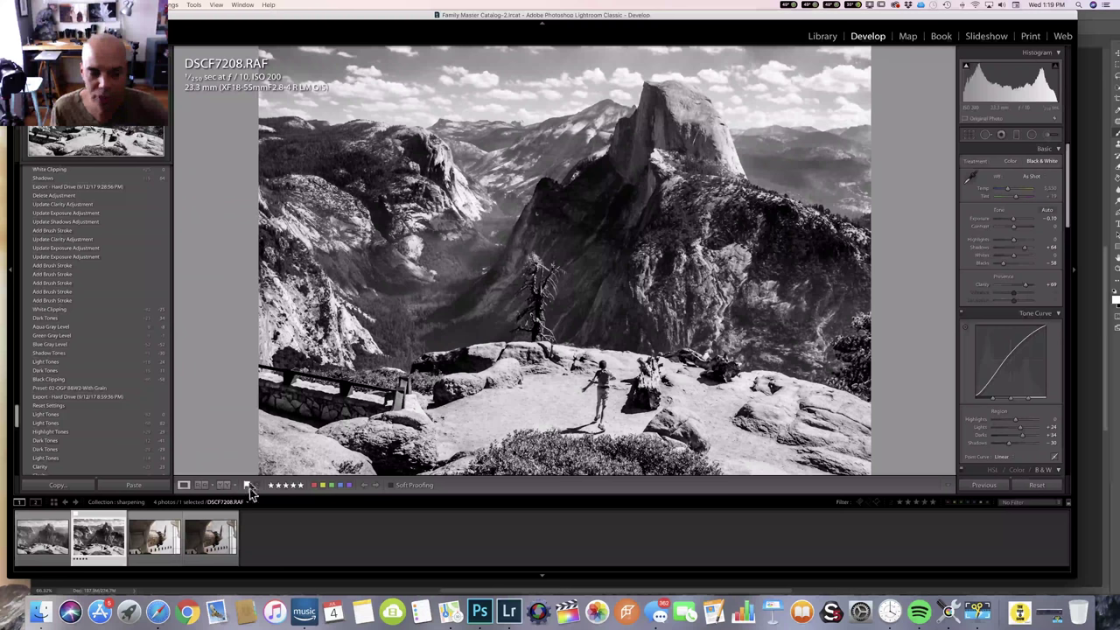
{"action": "left_click", "coordinate": [155, 536]}
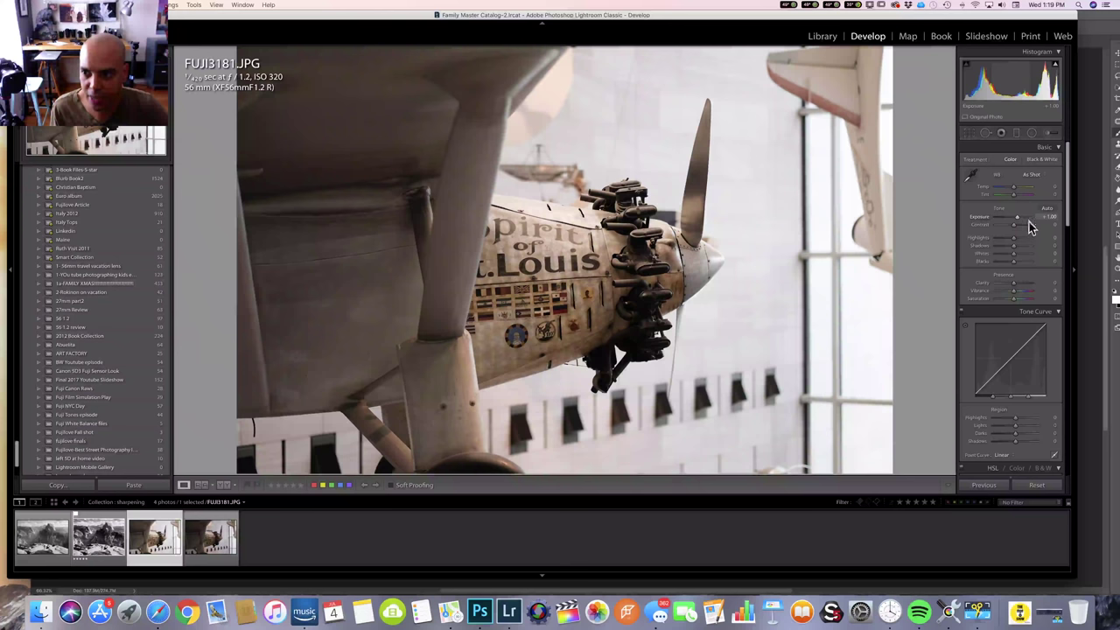
{"action": "left_click", "coordinate": [574, 302]}
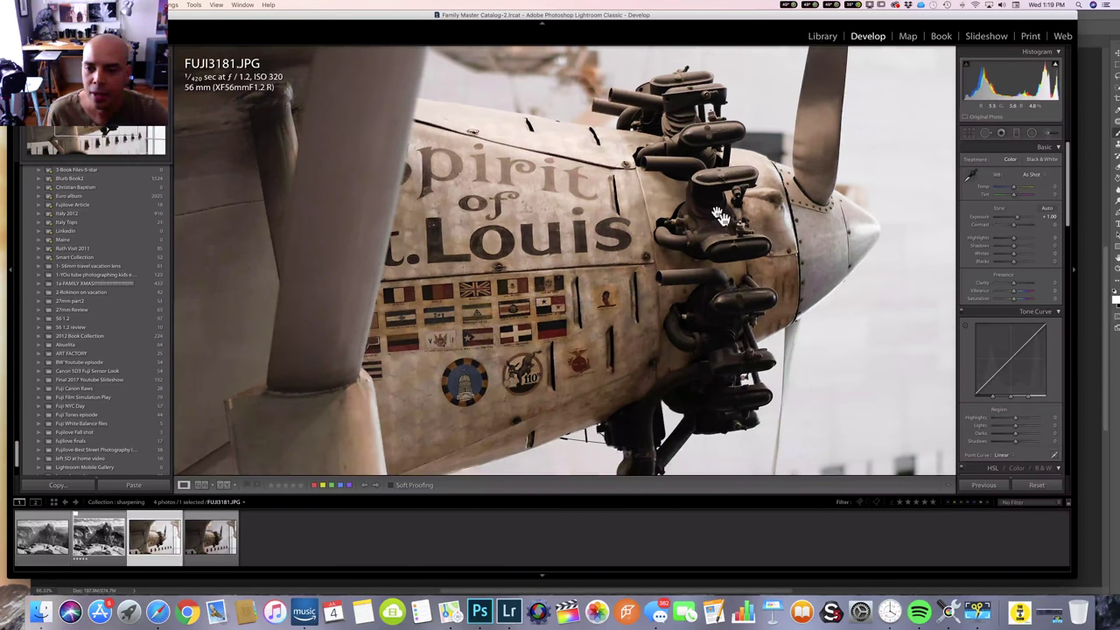
{"action": "key", "text": "super+equal"}
{"action": "left_click_drag", "start_coordinate": [617, 306], "coordinate": [737, 126]}
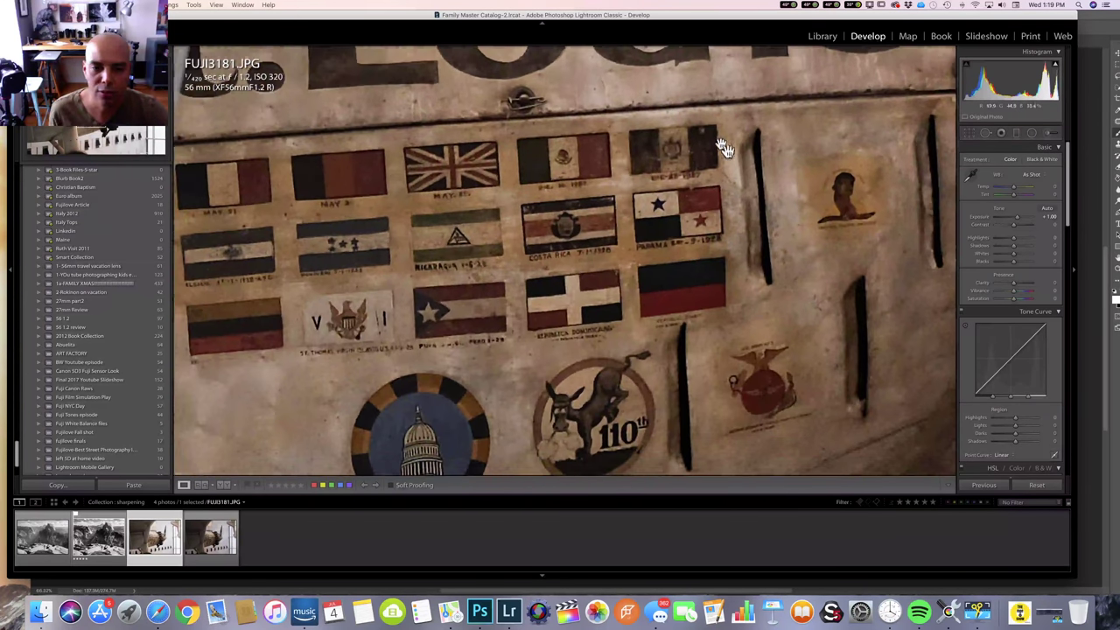
{"action": "left_click_drag", "start_coordinate": [552, 308], "coordinate": [596, 267]}
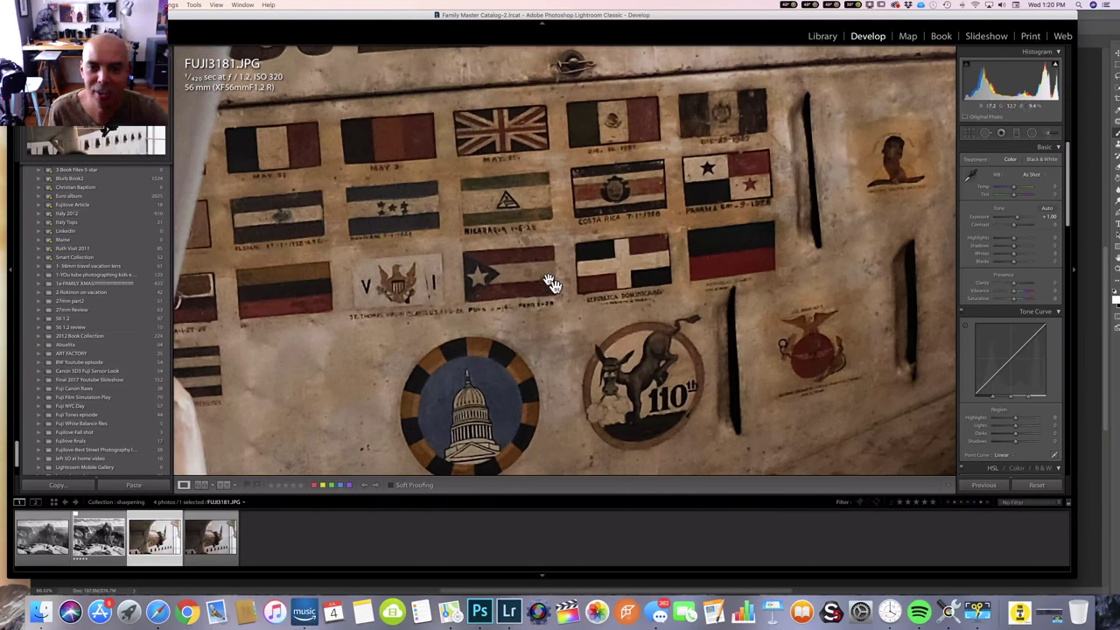
{"action": "left_click", "coordinate": [556, 239]}
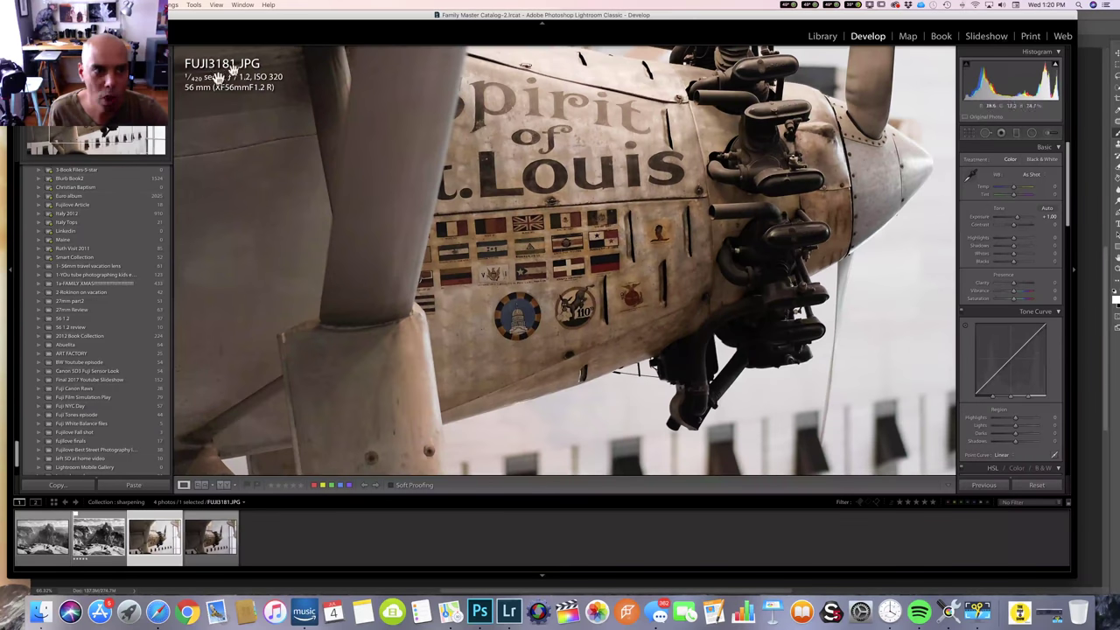
{"action": "left_click", "coordinate": [643, 225]}
{"action": "left_click_drag", "start_coordinate": [744, 207], "coordinate": [586, 328]}
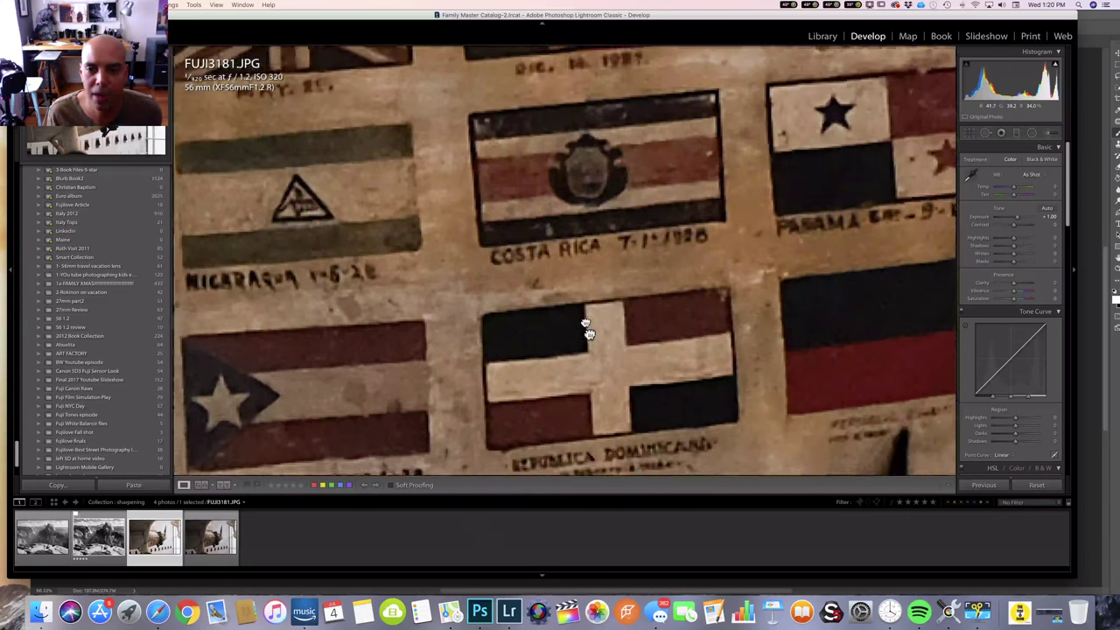
{"action": "left_click_drag", "start_coordinate": [653, 227], "coordinate": [622, 303]}
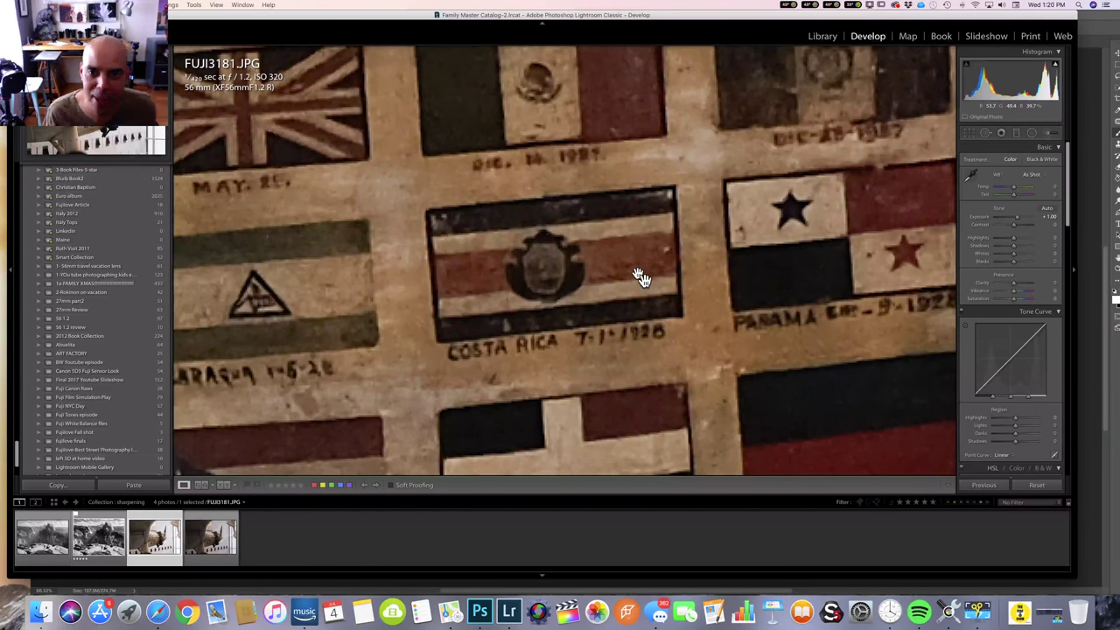
{"action": "left_click", "coordinate": [641, 277]}
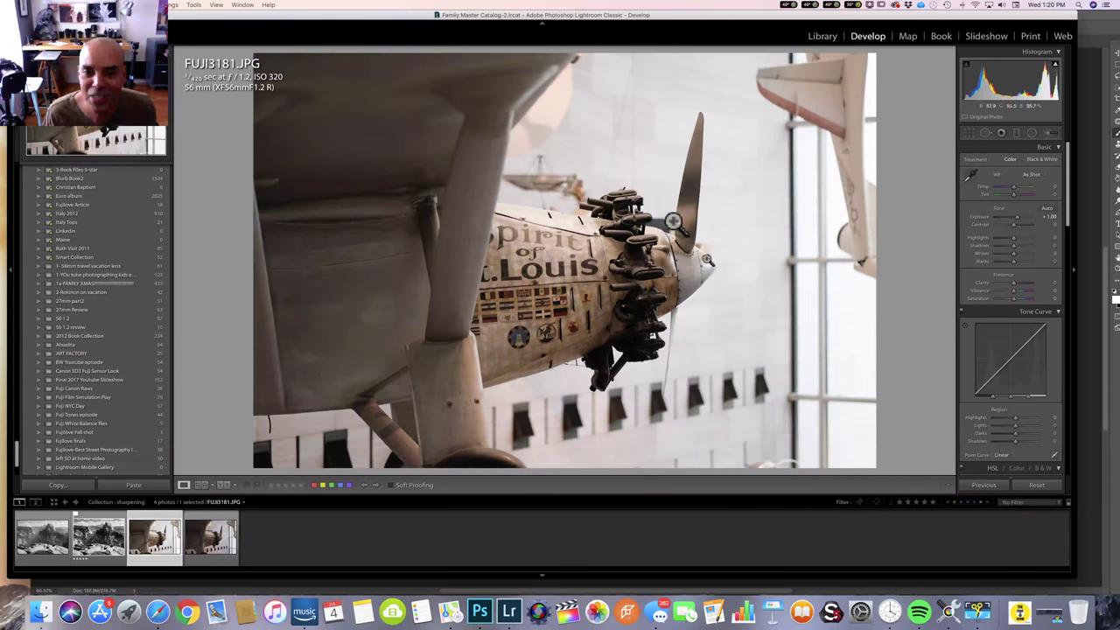
{"action": "left_click", "coordinate": [538, 303]}
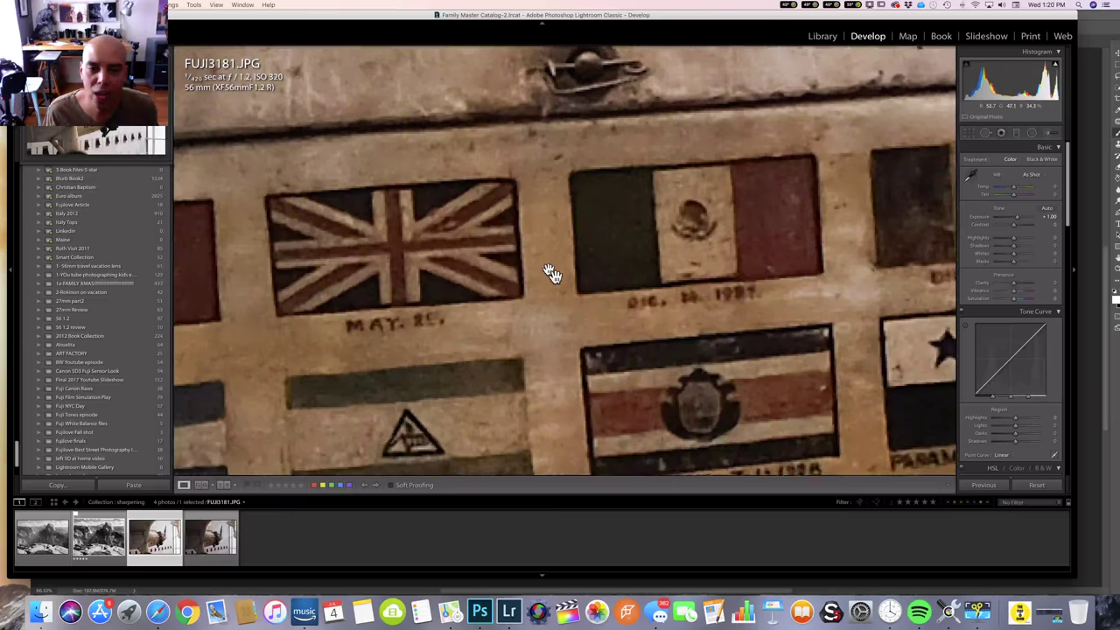
{"action": "key", "text": "super+equal"}
{"action": "scroll", "coordinate": [683, 242], "scroll_direction": "left", "scroll_amount": 5}
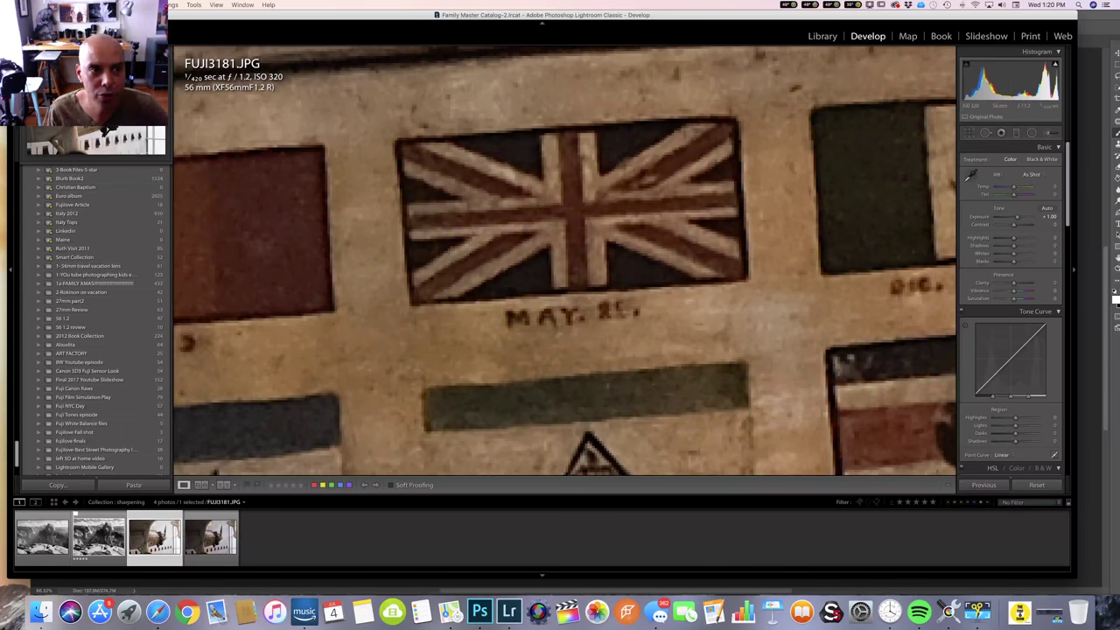
{"action": "key", "text": "z"}
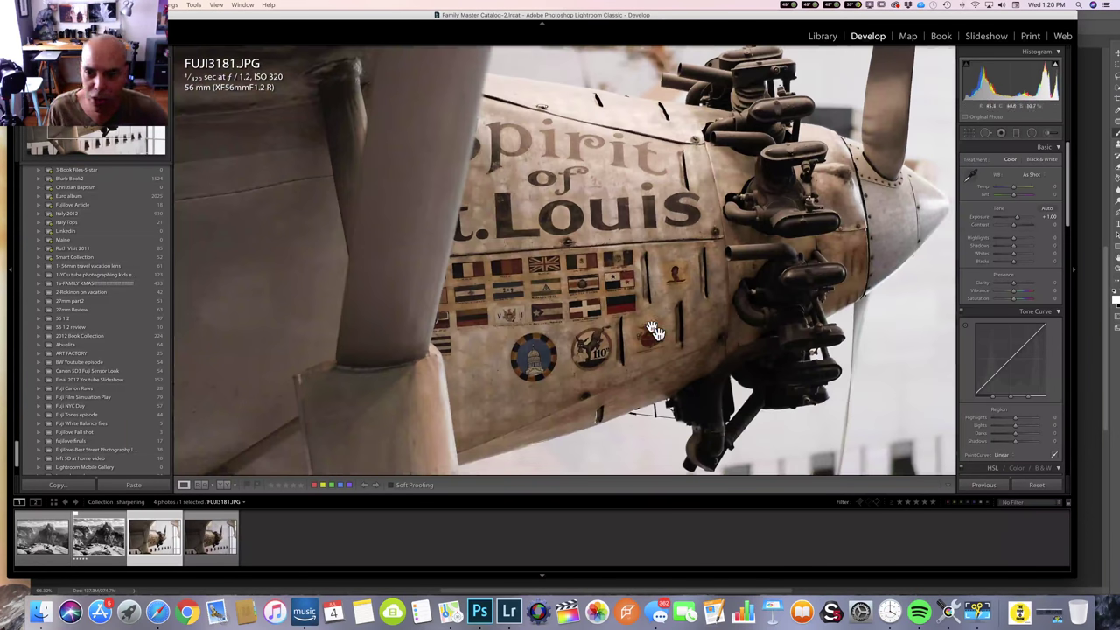
{"action": "scroll", "coordinate": [655, 330], "scroll_direction": "down", "scroll_amount": 5}
{"action": "scroll", "coordinate": [652, 337], "scroll_direction": "right", "scroll_amount": 4}
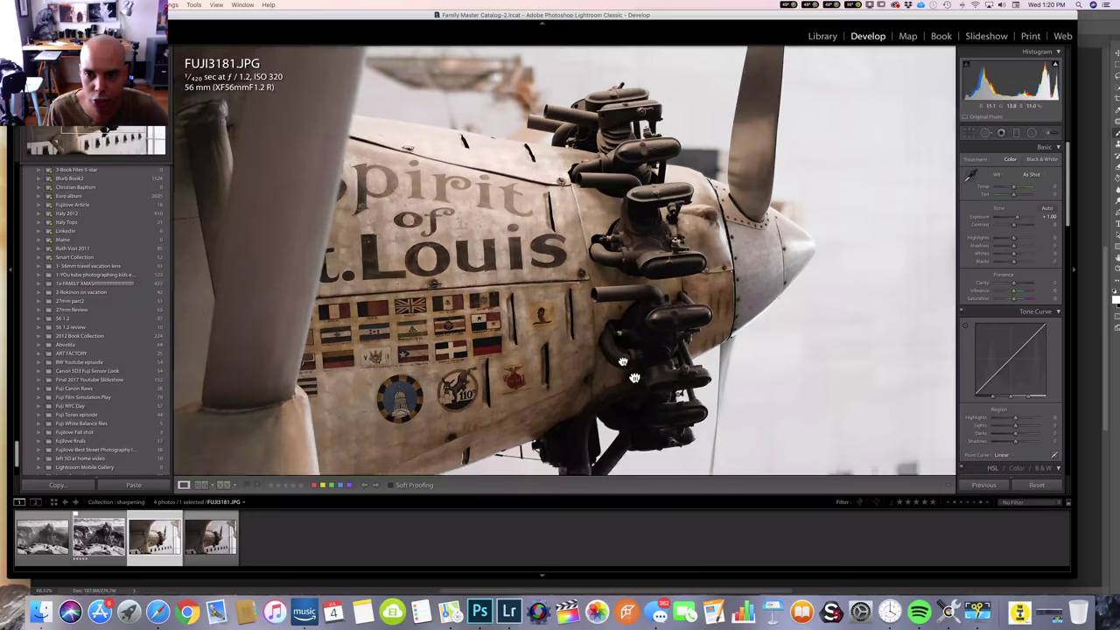
{"action": "scroll", "coordinate": [648, 353], "scroll_direction": "up", "scroll_amount": 8}
{"action": "left_click_drag", "start_coordinate": [707, 329], "coordinate": [784, 173]}
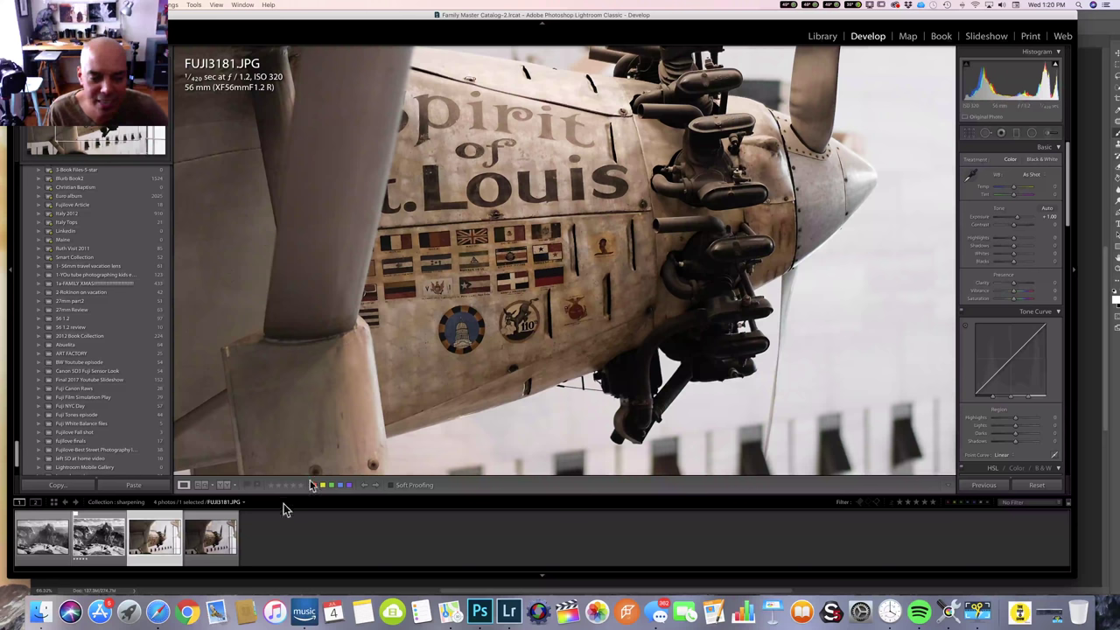
{"action": "left_click", "coordinate": [216, 547]}
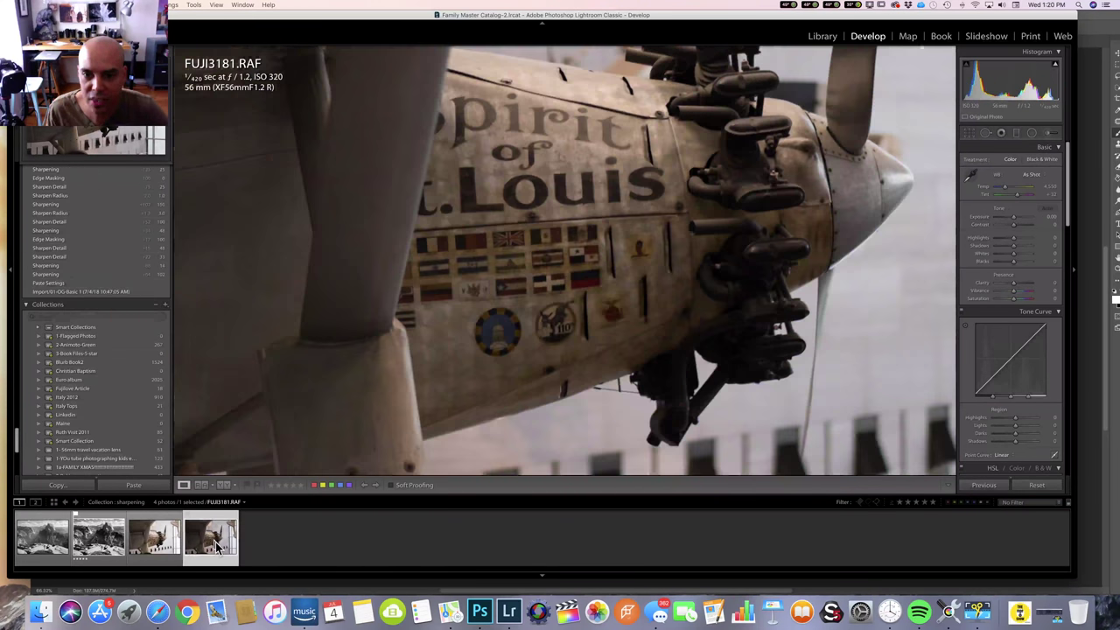
{"action": "left_click", "coordinate": [679, 291]}
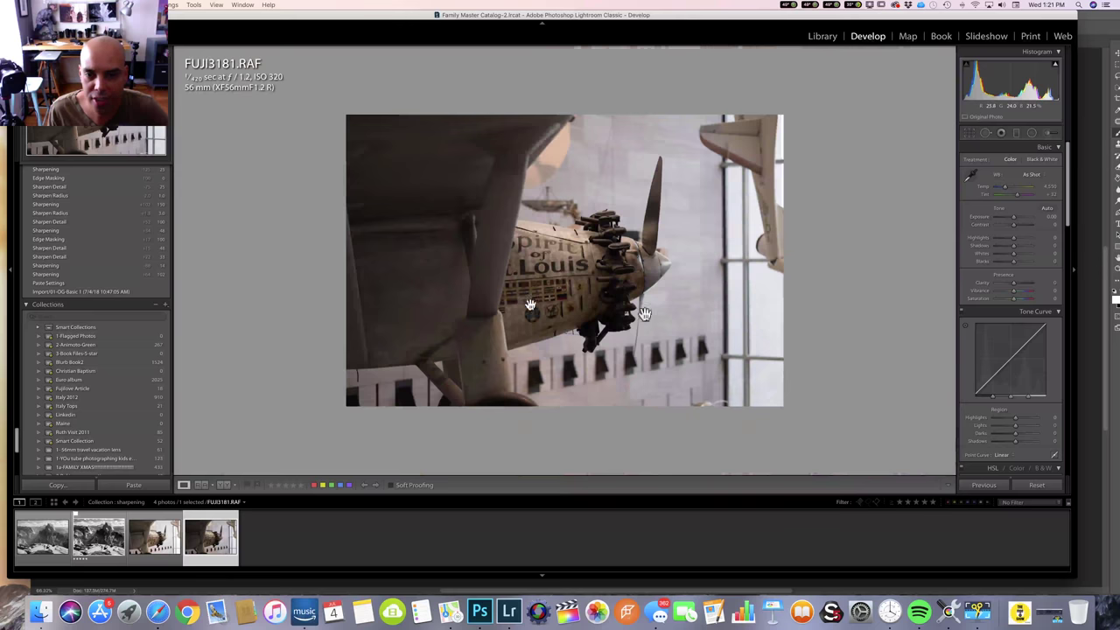
{"action": "left_click", "coordinate": [531, 305]}
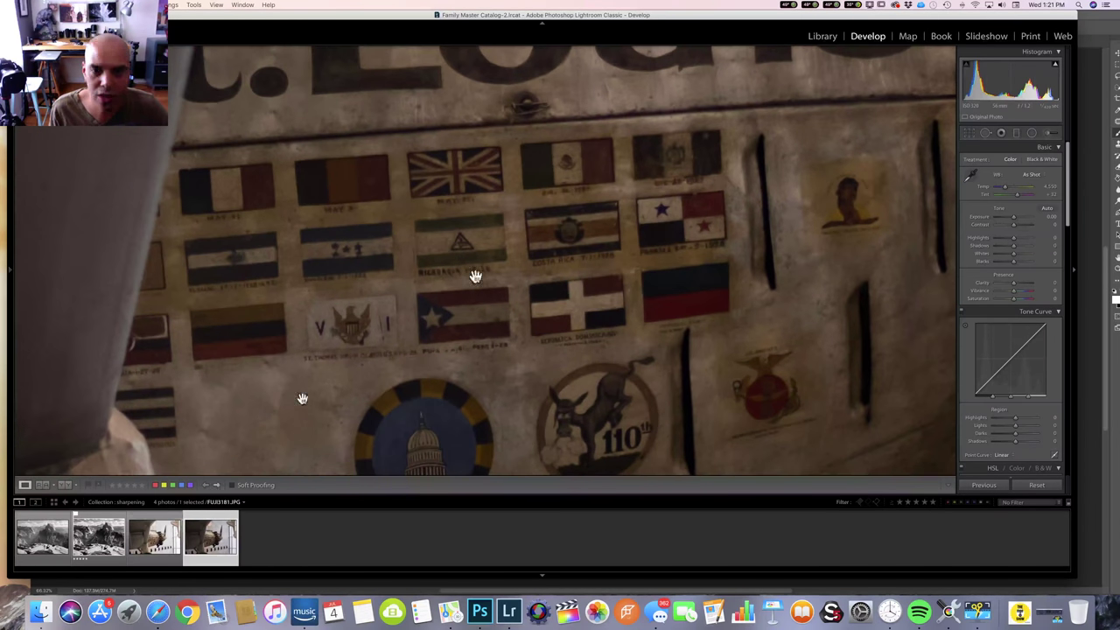
{"action": "left_click", "coordinate": [543, 244]}
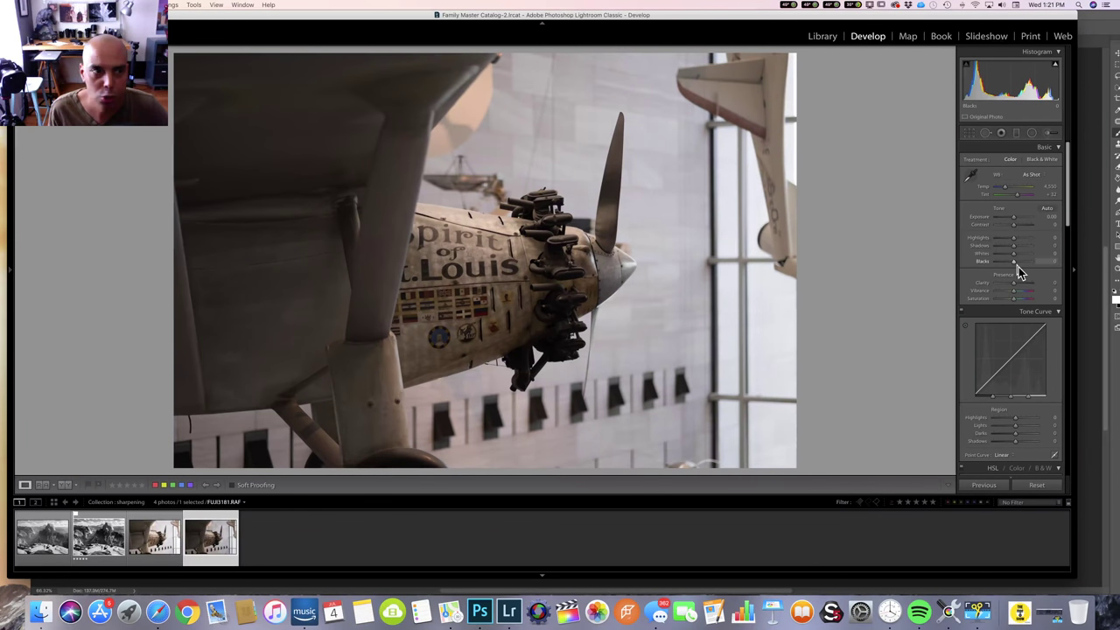
{"action": "scroll", "coordinate": [1021, 280], "scroll_direction": "down", "scroll_amount": 5}
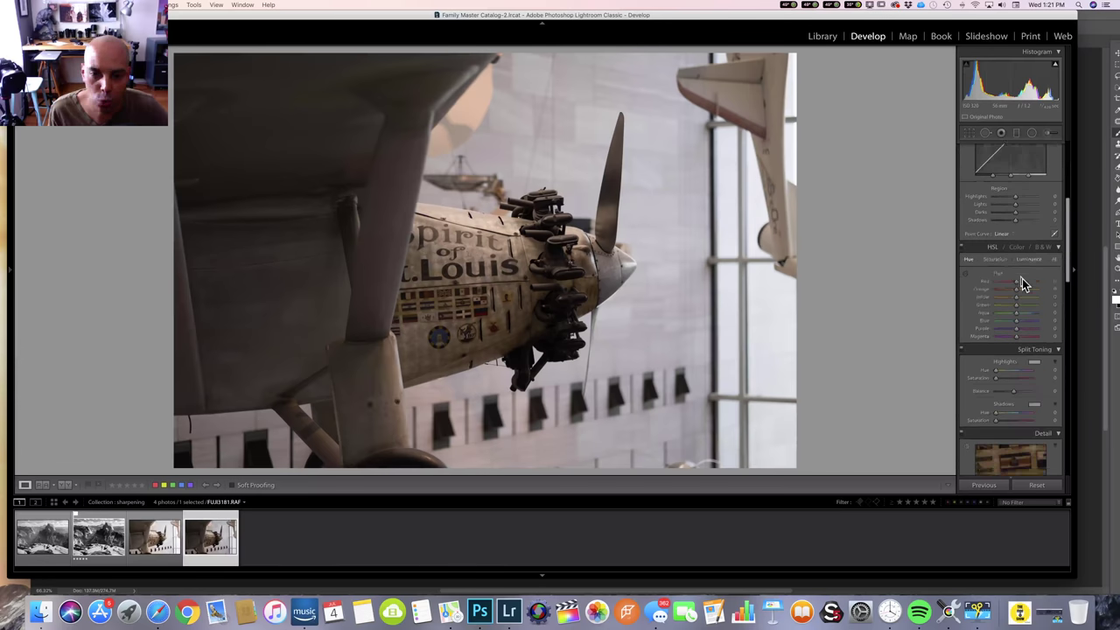
{"action": "scroll", "coordinate": [1022, 278], "scroll_direction": "down", "scroll_amount": 8}
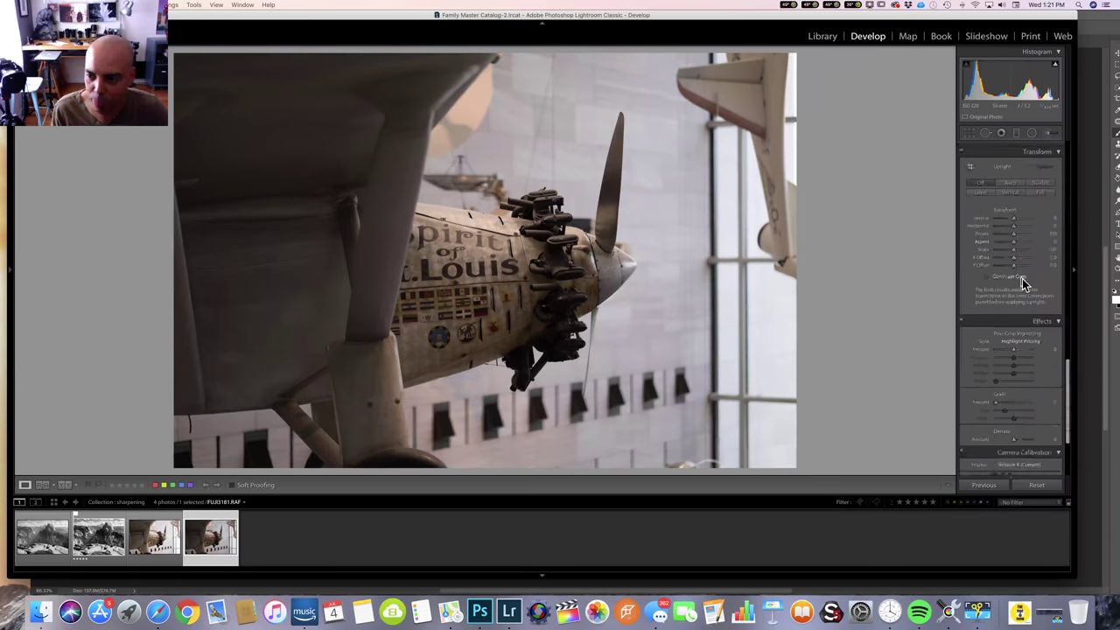
{"action": "scroll", "coordinate": [1022, 278], "scroll_direction": "down", "scroll_amount": 5}
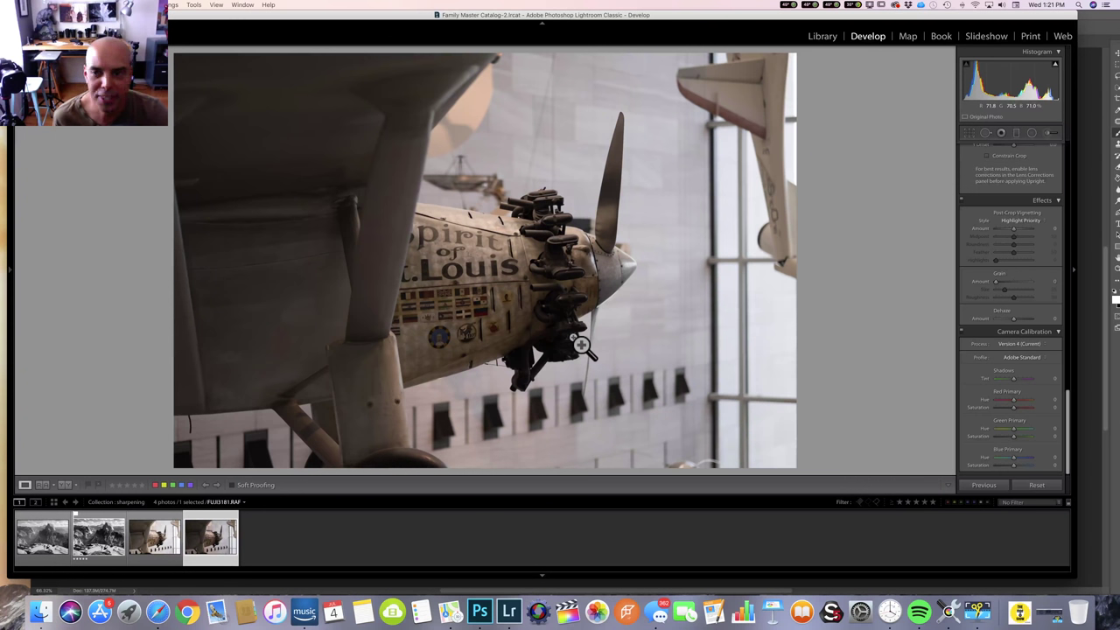
{"action": "left_click", "coordinate": [505, 302]}
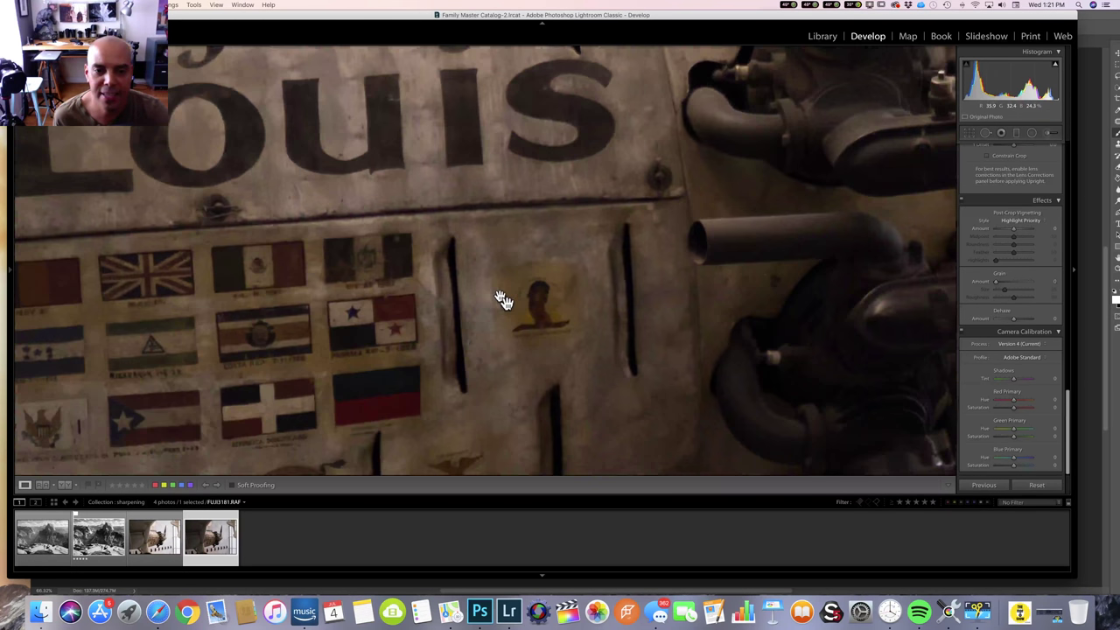
{"action": "left_click", "coordinate": [505, 298]}
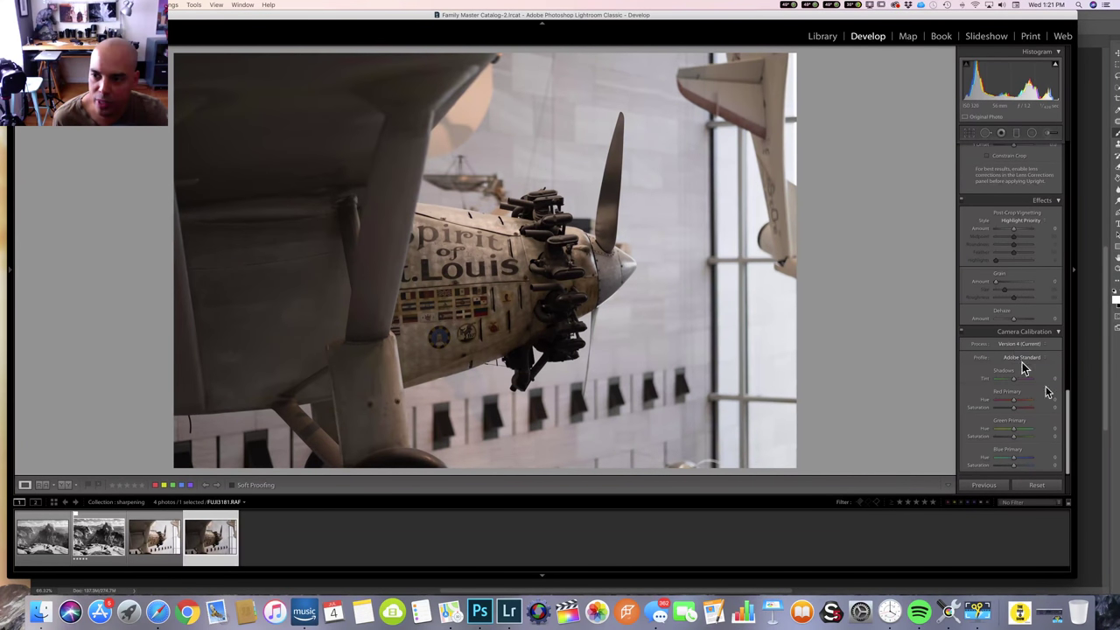
{"action": "scroll", "coordinate": [1016, 349], "scroll_direction": "up", "scroll_amount": 1}
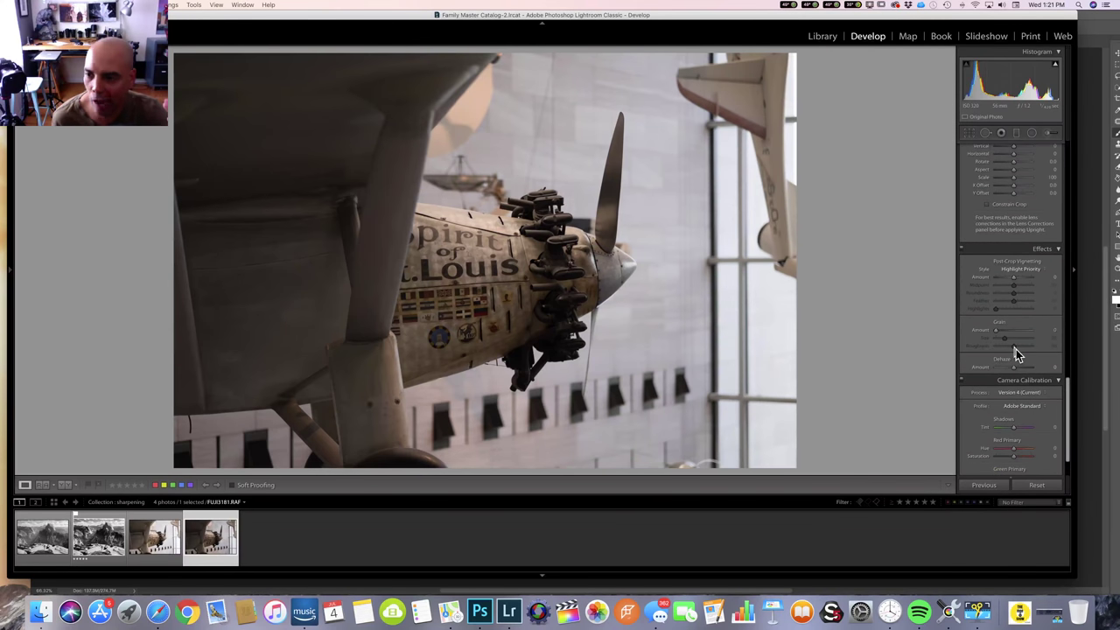
{"action": "scroll", "coordinate": [1030, 314], "scroll_direction": "down", "scroll_amount": 1}
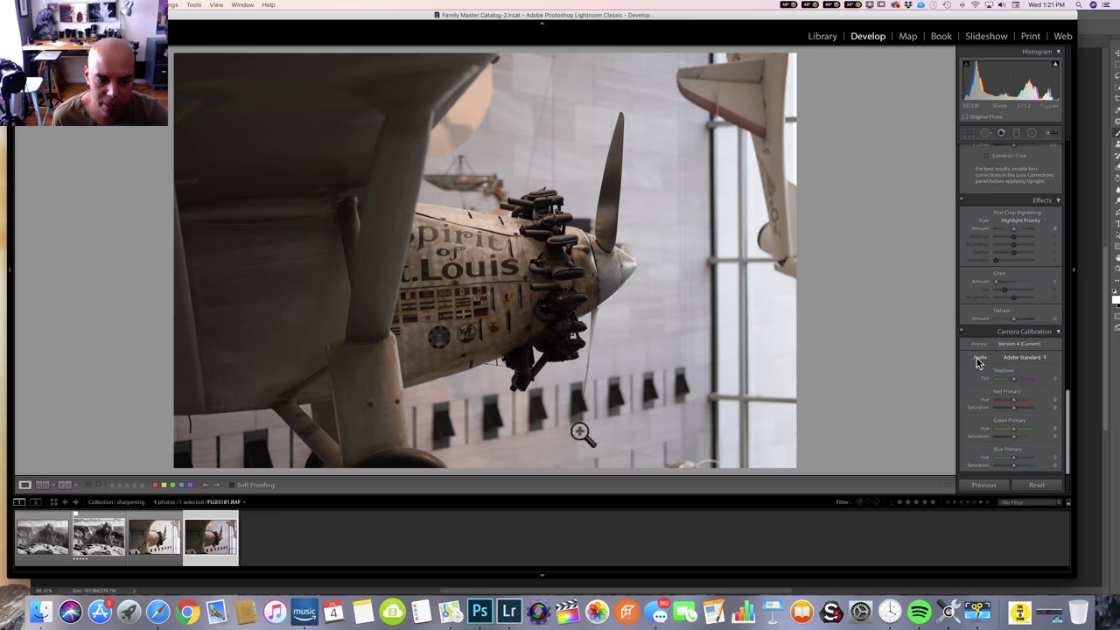
- Glance at the JPEG, then give the raw FUJI3181 the Camera CLASSIC CHROME profile
{"action": "left_click", "coordinate": [170, 541]}
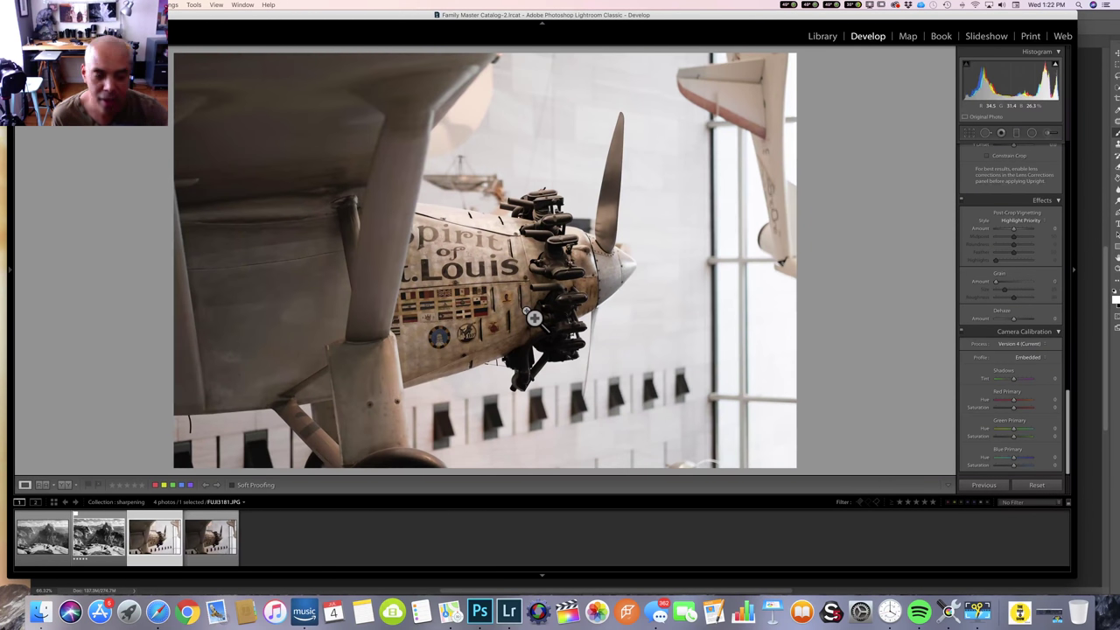
{"action": "left_click", "coordinate": [209, 552]}
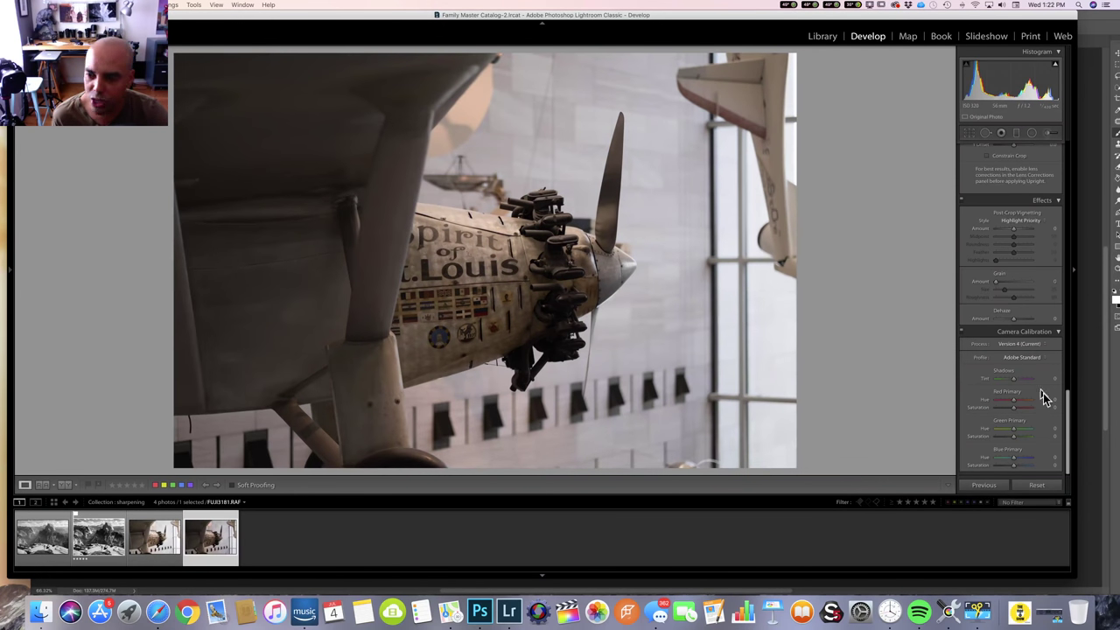
{"action": "left_click", "coordinate": [1028, 359]}
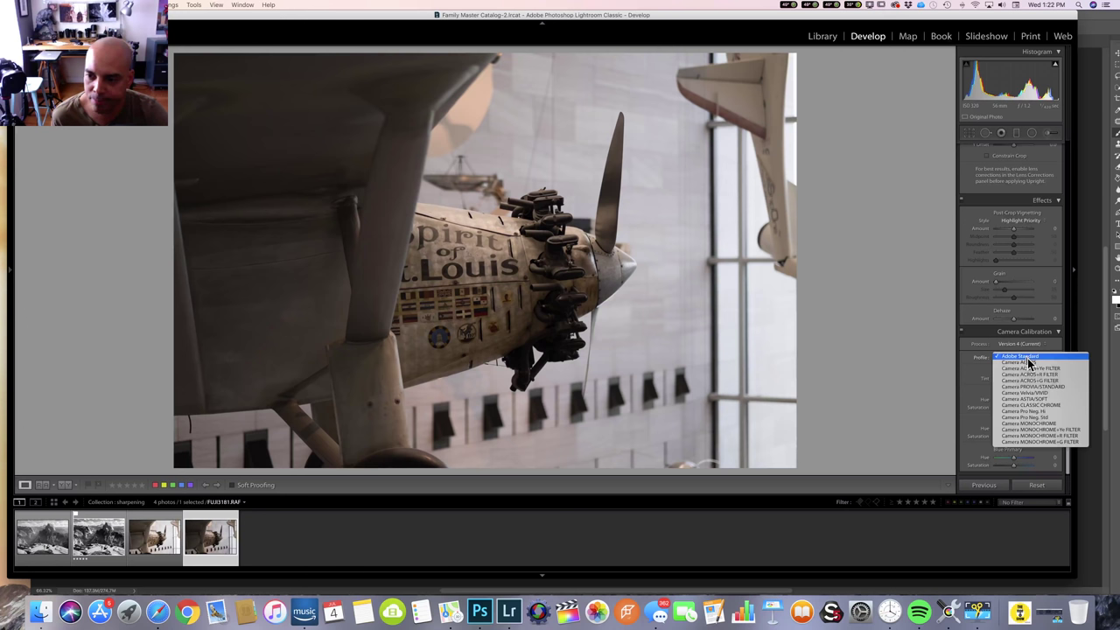
{"action": "left_click", "coordinate": [1073, 406]}
- Raise the raw's Exposure to +0.90 and compare it side by side with the JPEG
{"action": "scroll", "coordinate": [1037, 345], "scroll_direction": "up", "scroll_amount": 10}
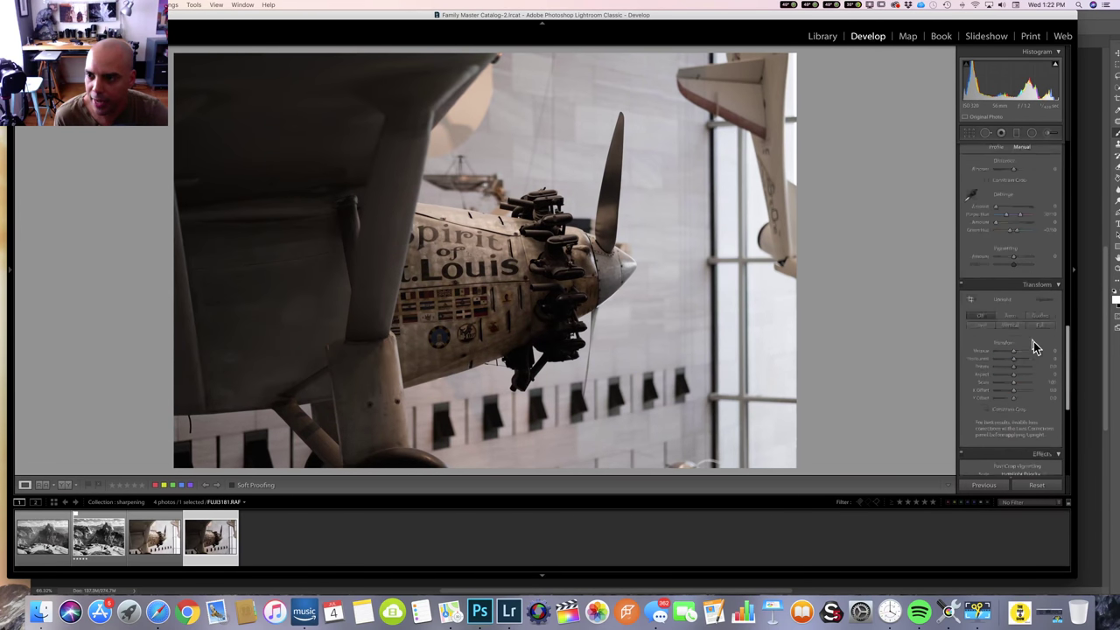
{"action": "scroll", "coordinate": [1013, 251], "scroll_direction": "up", "scroll_amount": 5}
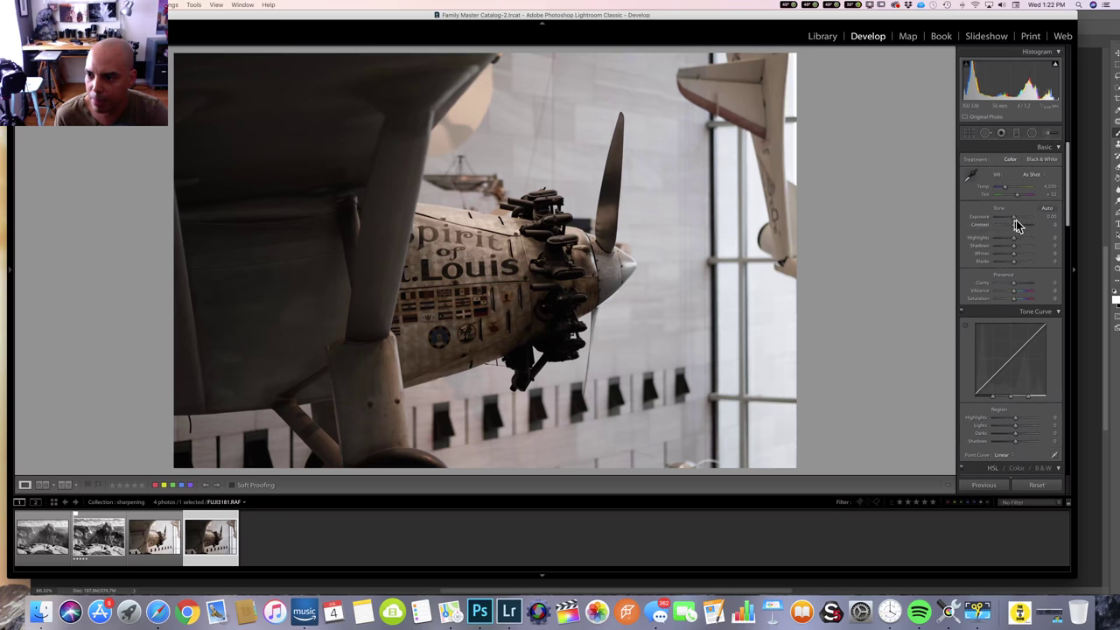
{"action": "left_click_drag", "start_coordinate": [1014, 219], "coordinate": [1018, 219]}
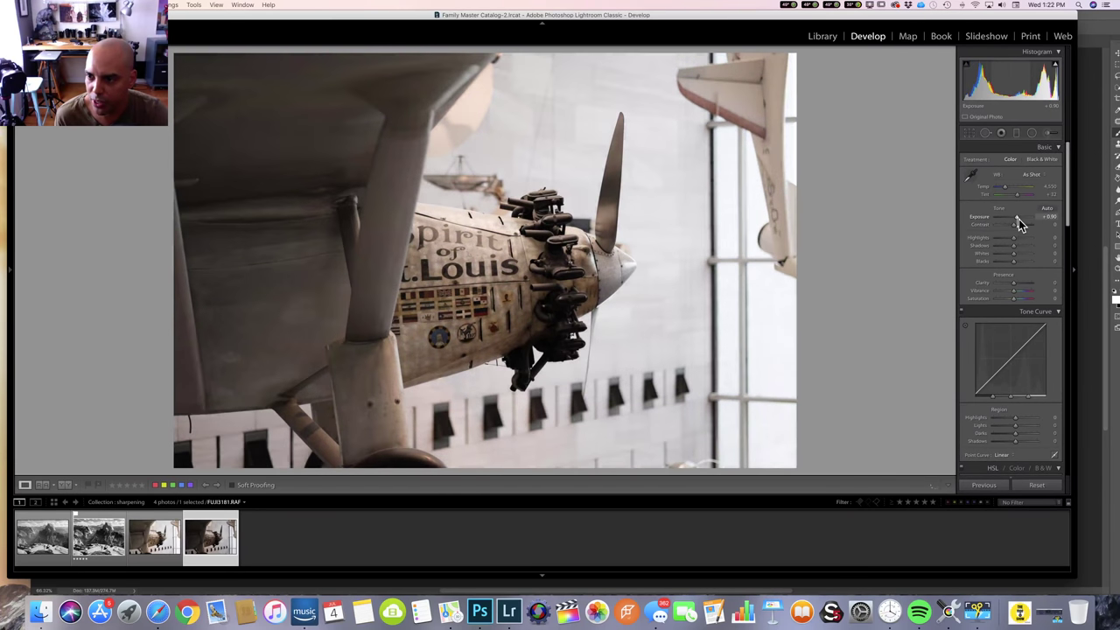
{"action": "key", "text": "c"}
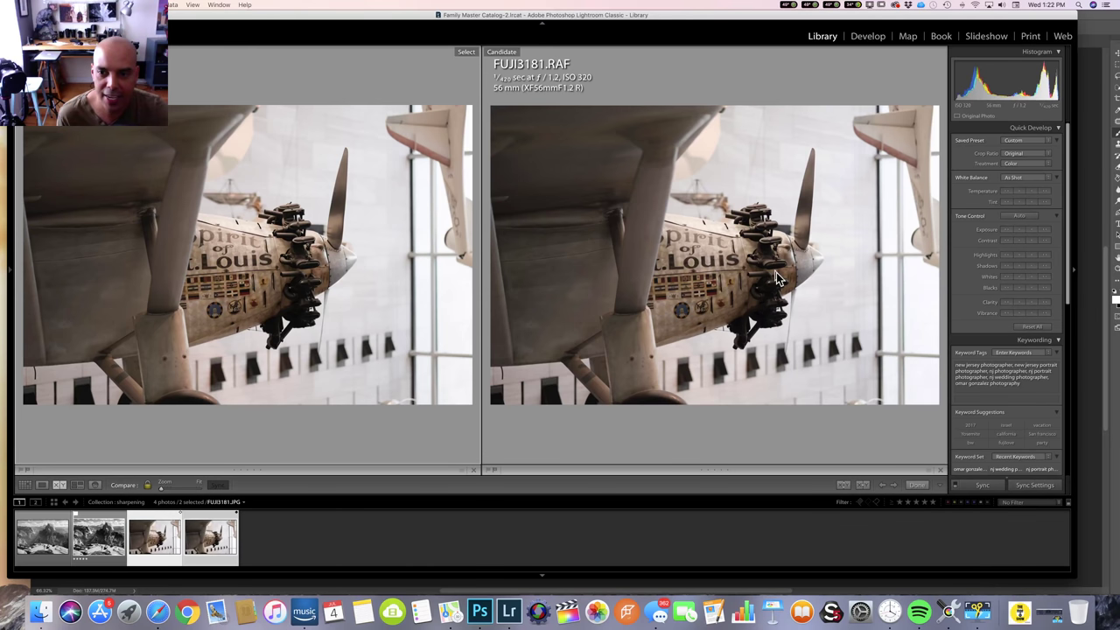
- Zoom both Compare panes onto the lettering and toggle the candidate between the JPEG and RAF
{"action": "left_click", "coordinate": [378, 299]}
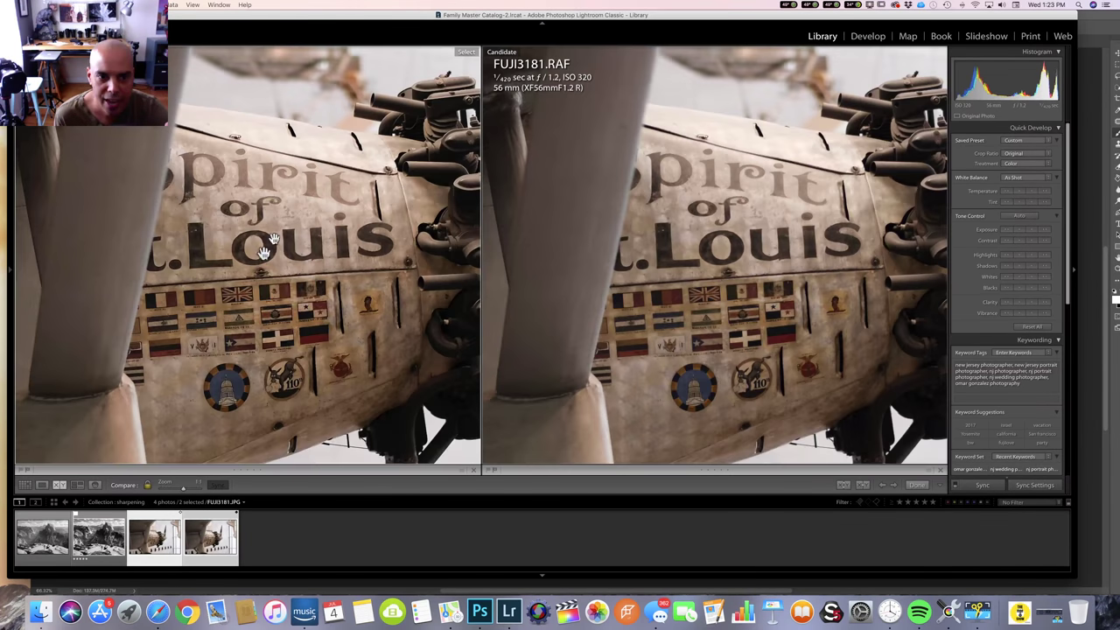
{"action": "scroll", "coordinate": [285, 303], "scroll_direction": "down", "scroll_amount": 2}
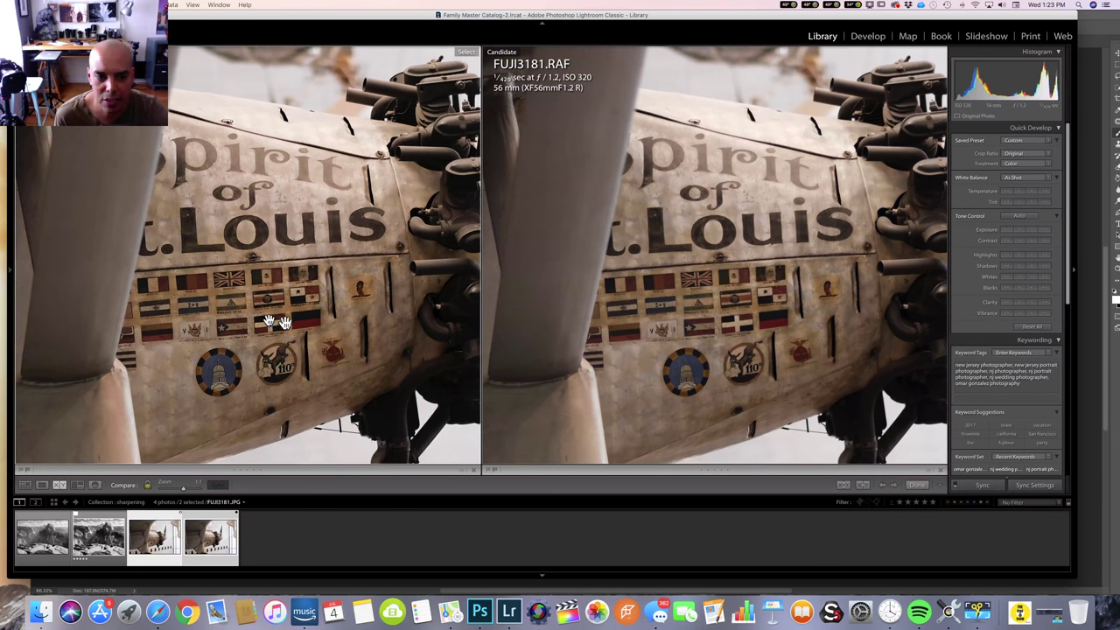
{"action": "left_click", "coordinate": [728, 282]}
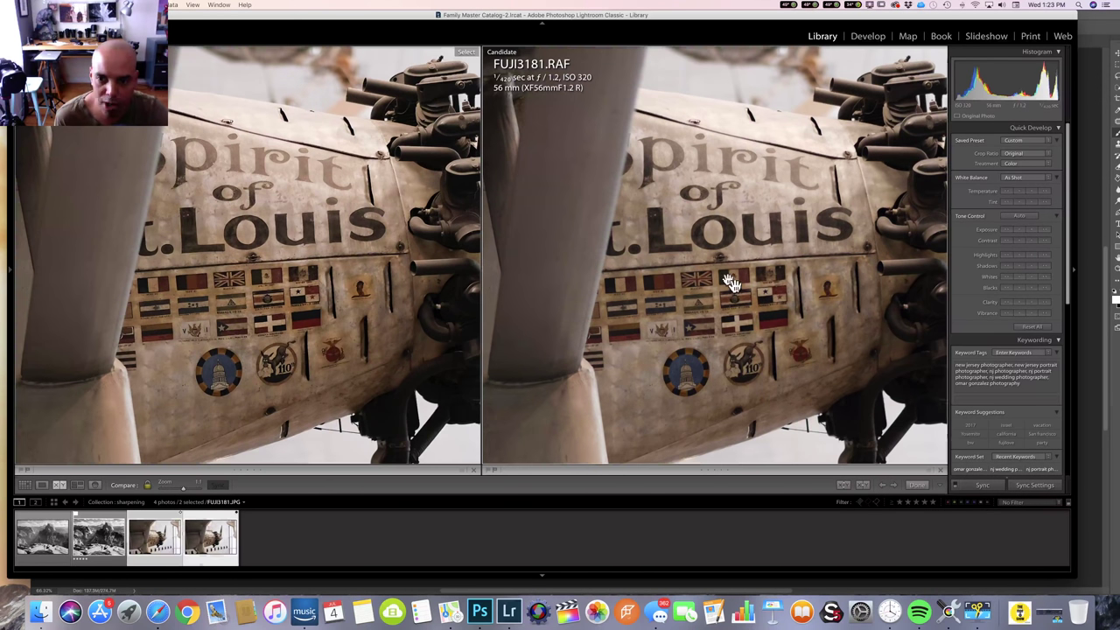
{"action": "left_click", "coordinate": [201, 565]}
{"action": "left_click", "coordinate": [171, 550]}
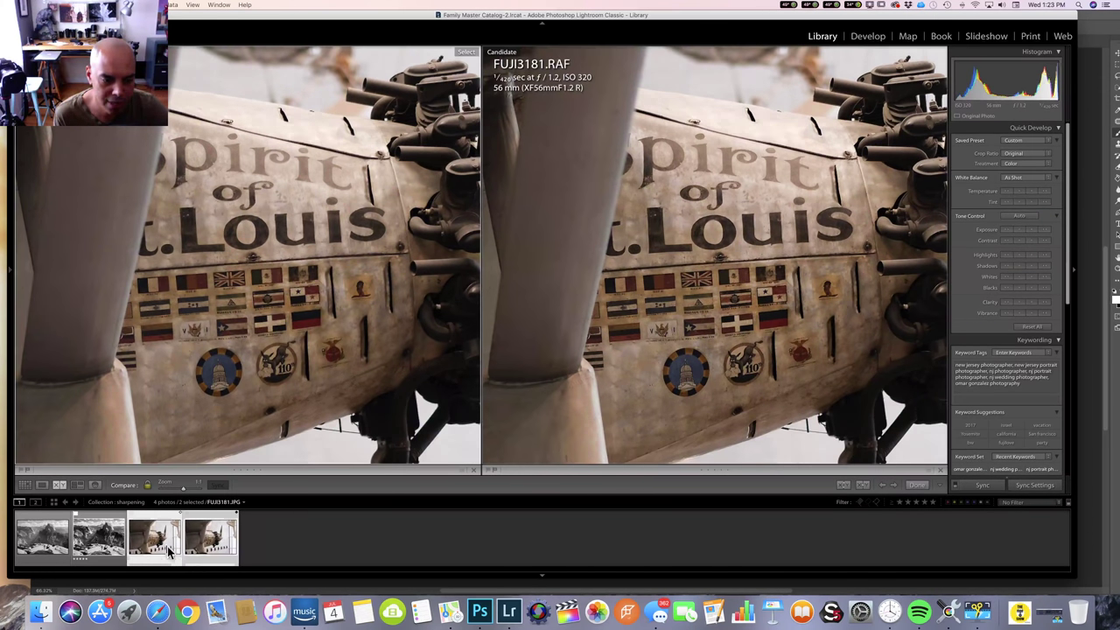
{"action": "left_click", "coordinate": [212, 551]}
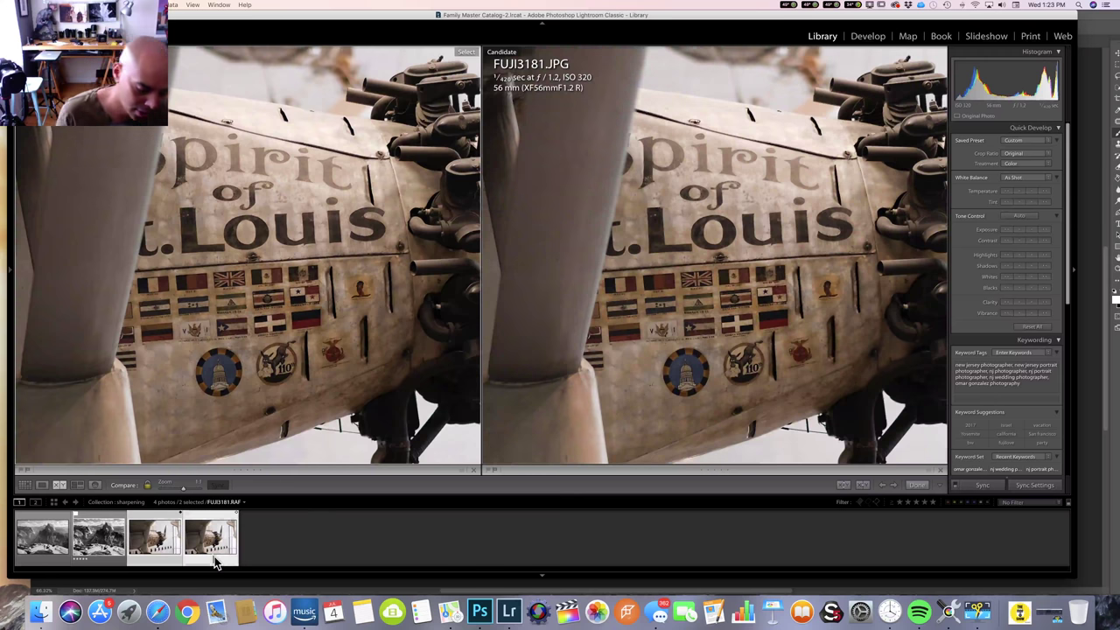
- Back in Develop, preview the raw's sharpening Amount near 140 in the Detail panel
{"action": "key", "text": "d"}
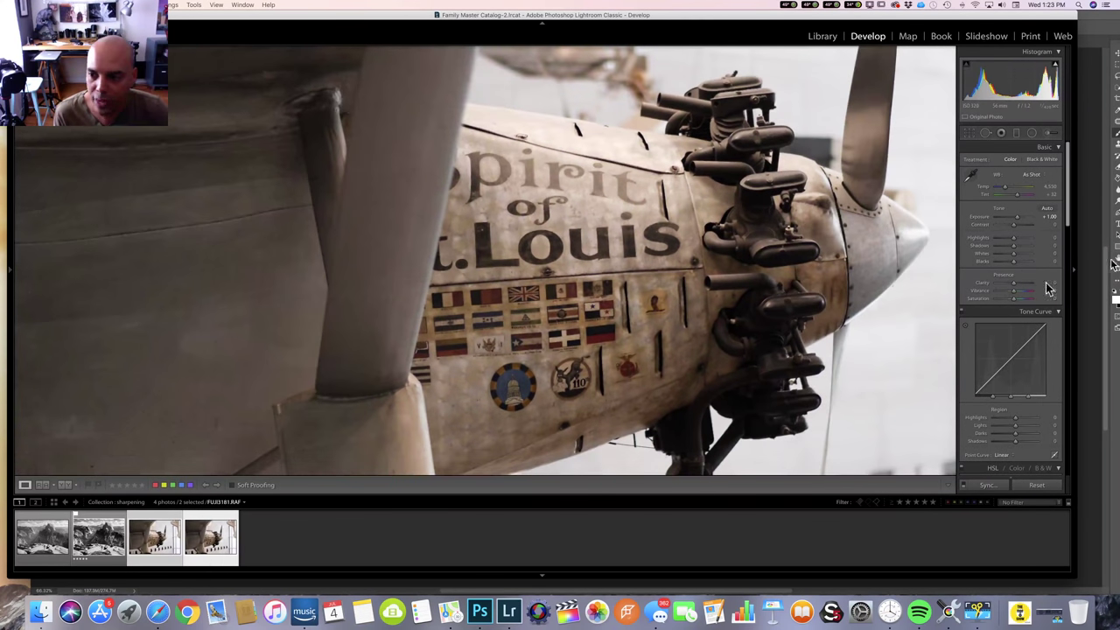
{"action": "scroll", "coordinate": [1032, 295], "scroll_direction": "down", "scroll_amount": 5}
{"action": "scroll", "coordinate": [1034, 295], "scroll_direction": "down", "scroll_amount": 6}
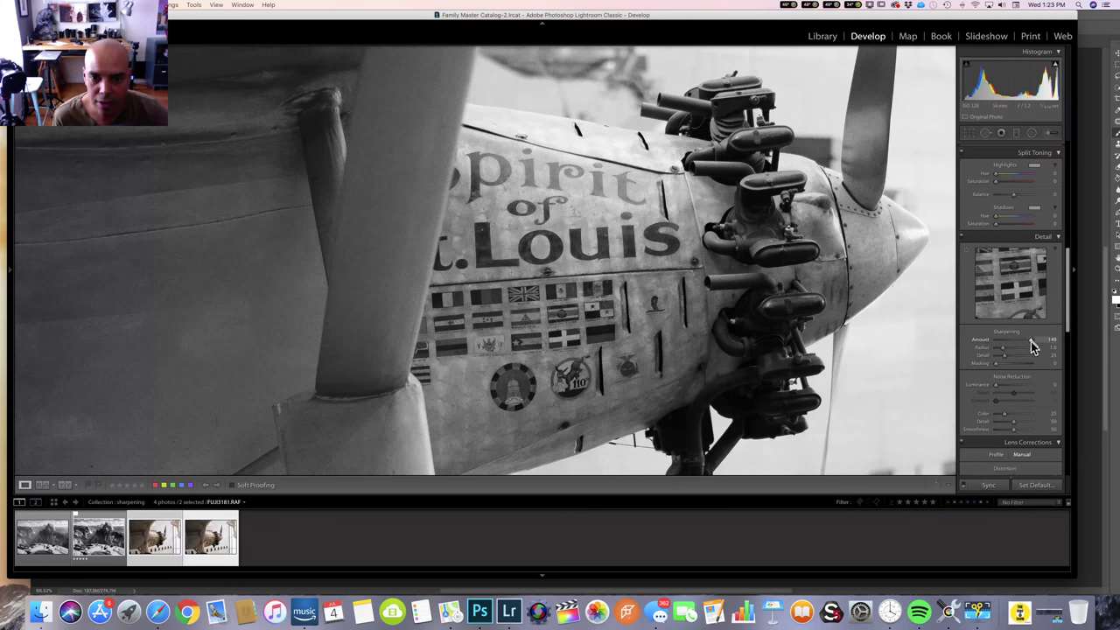
{"action": "left_click_drag", "start_coordinate": [1031, 342], "coordinate": [1030, 341]}
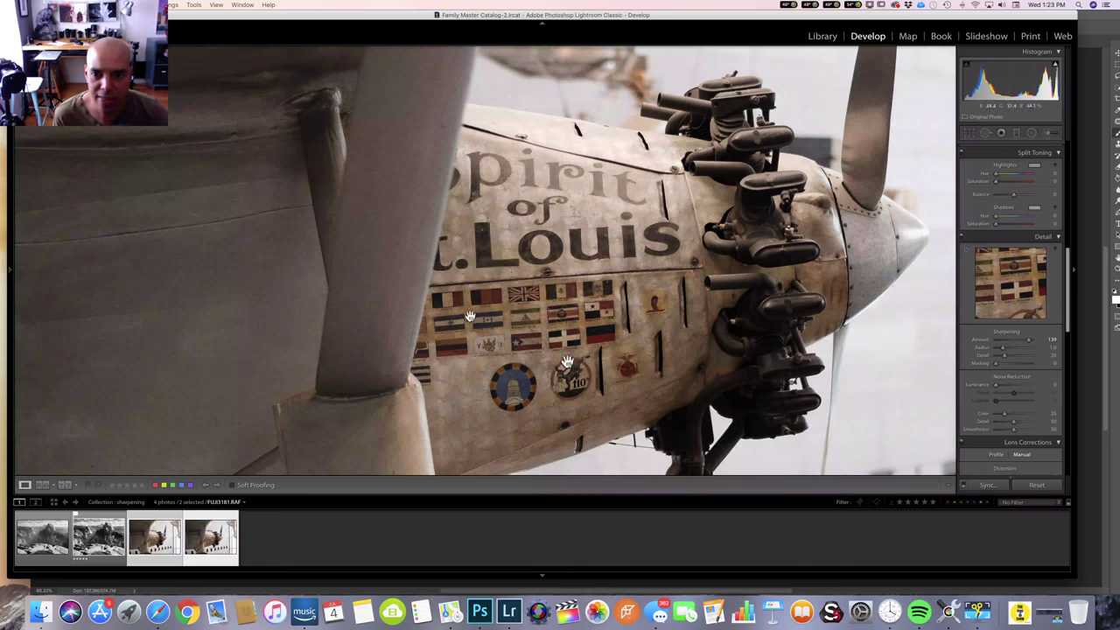
- Zoom 1:1 onto the St. Louis lettering and lower sharpening Amount to about 37
{"action": "left_click", "coordinate": [653, 294]}
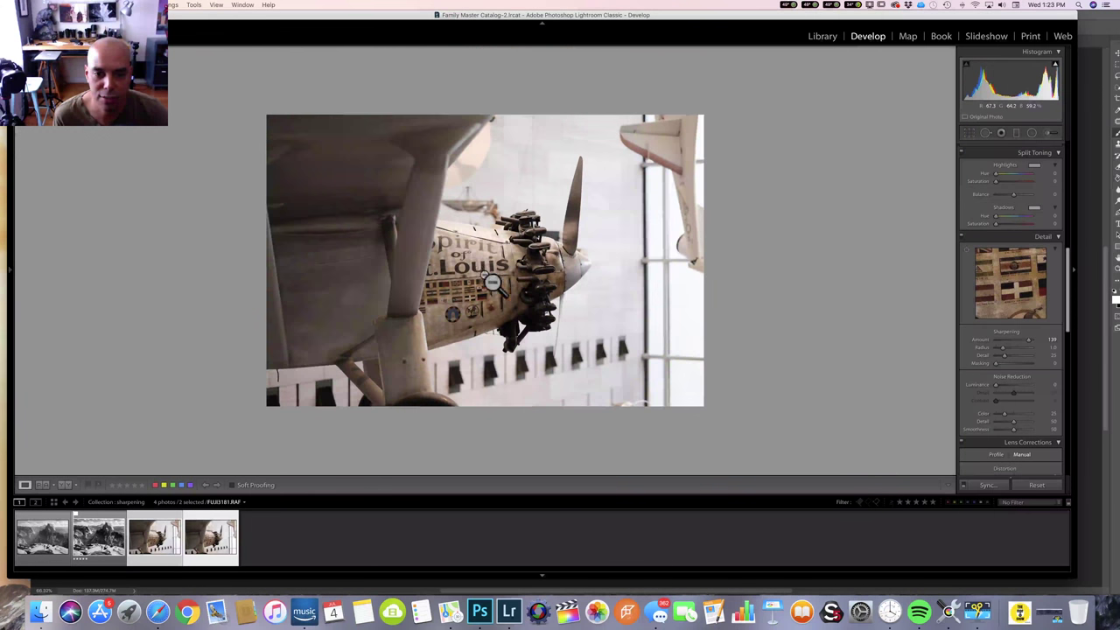
{"action": "left_click_drag", "start_coordinate": [493, 282], "coordinate": [520, 252]}
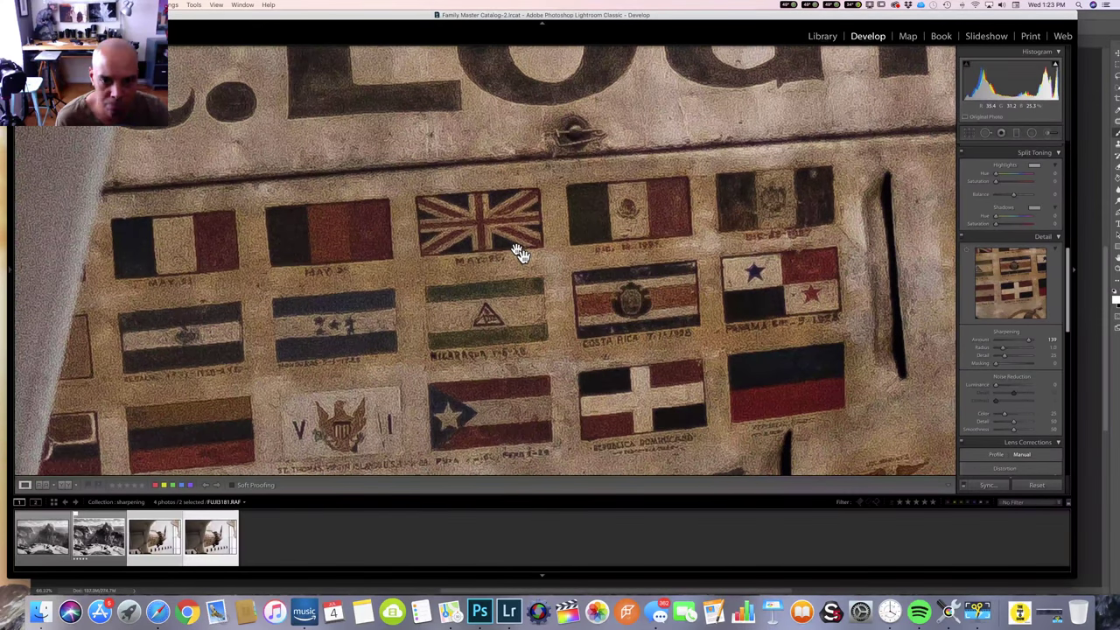
{"action": "left_click_drag", "start_coordinate": [484, 153], "coordinate": [516, 355]}
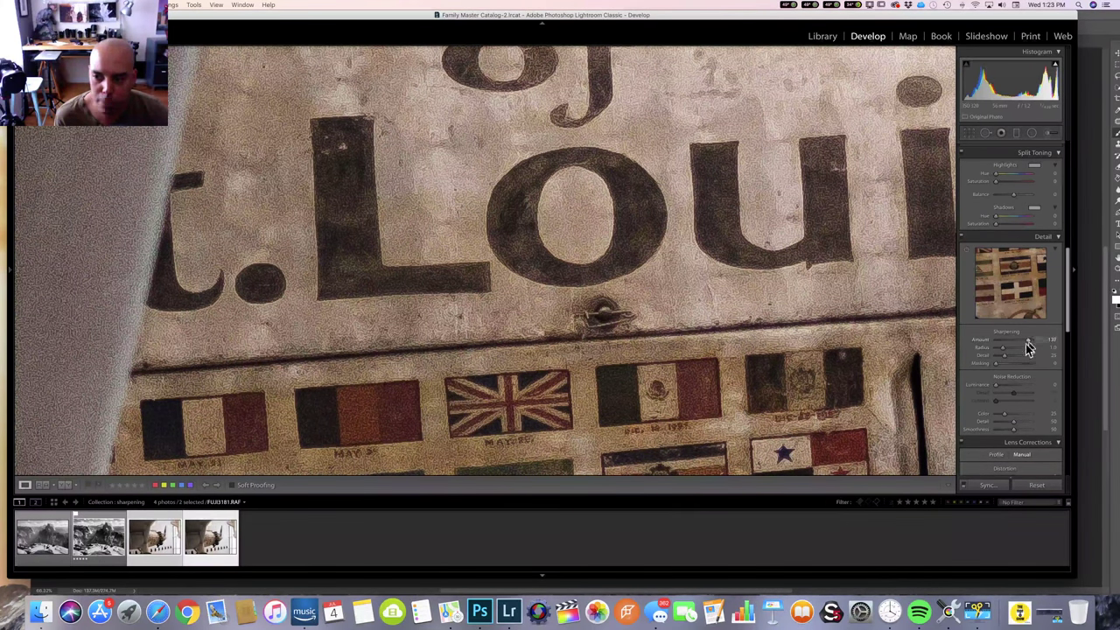
{"action": "left_click_drag", "start_coordinate": [1014, 344], "coordinate": [1014, 343]}
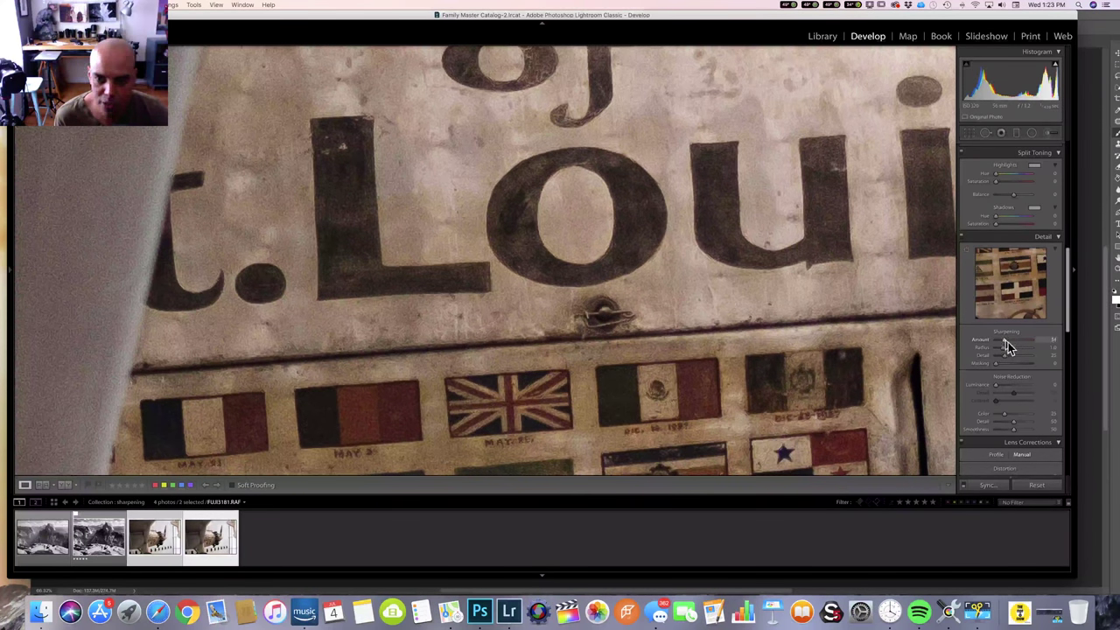
- Adjust sharpening Radius to about 2.1 while previewing the edge mask on the flags
{"action": "left_click", "coordinate": [1004, 351], "text": "alt"}
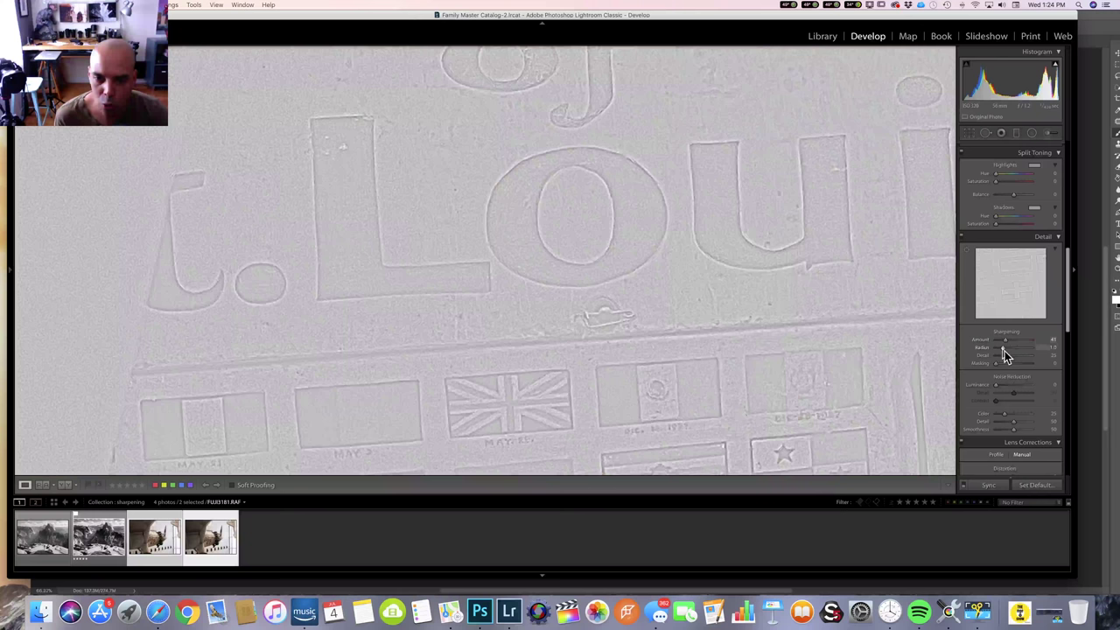
{"action": "left_click_drag", "start_coordinate": [1006, 350], "coordinate": [1046, 357]}
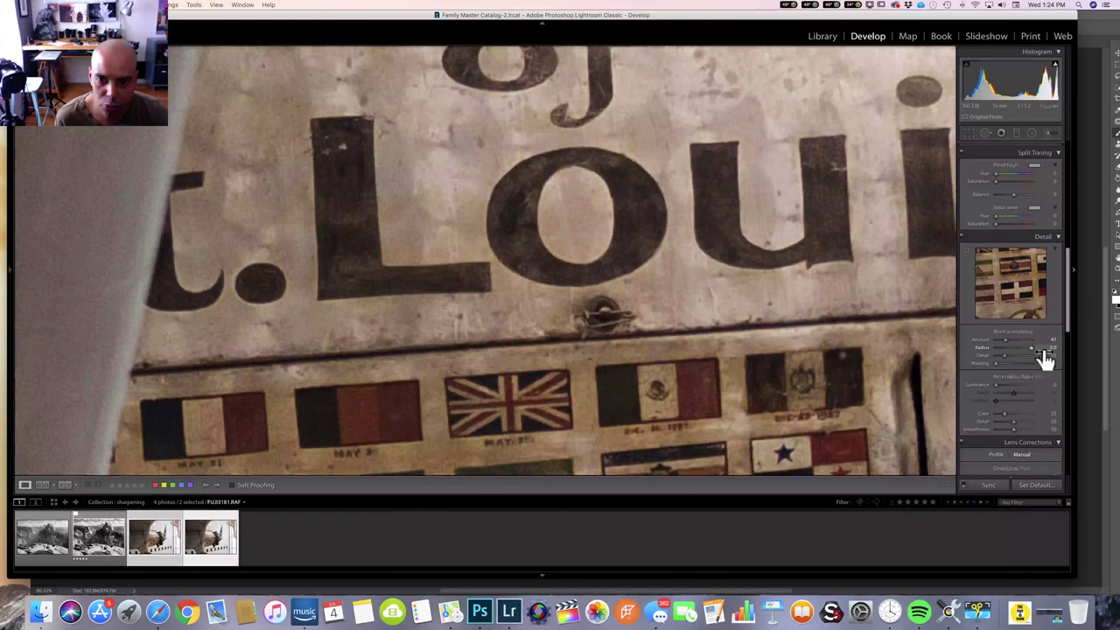
{"action": "left_click", "coordinate": [800, 345]}
{"action": "left_click", "coordinate": [490, 409]}
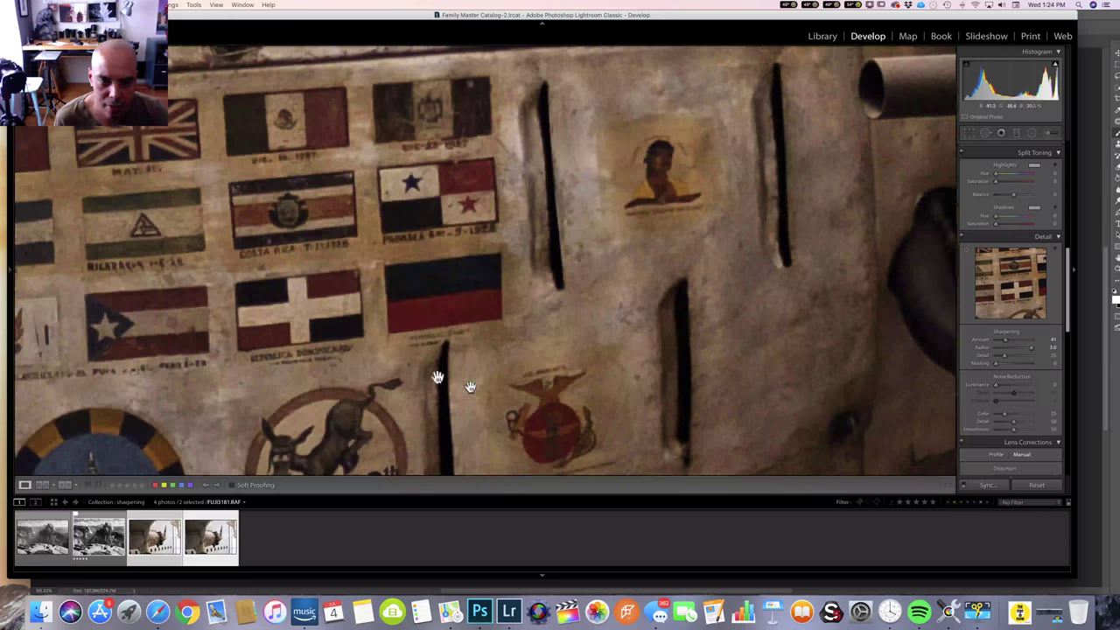
{"action": "left_click_drag", "start_coordinate": [1032, 352], "coordinate": [1012, 357]}
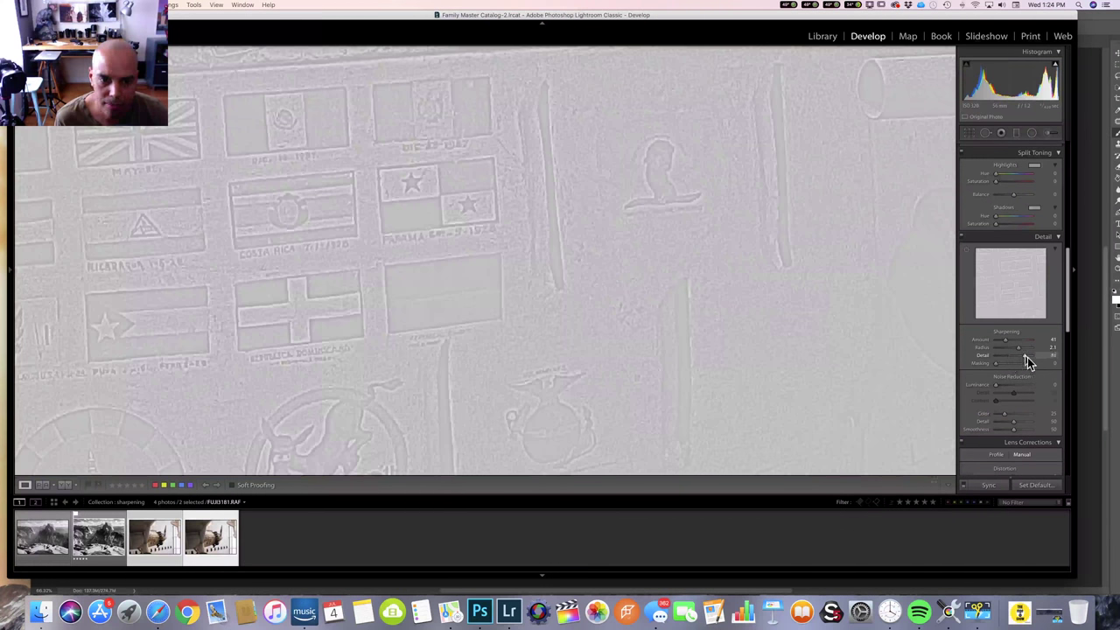
- Lower sharpening Detail to 76, check the lower emblems, and select FUJI3181.JPG
{"action": "left_click_drag", "start_coordinate": [1029, 357], "coordinate": [1024, 357]}
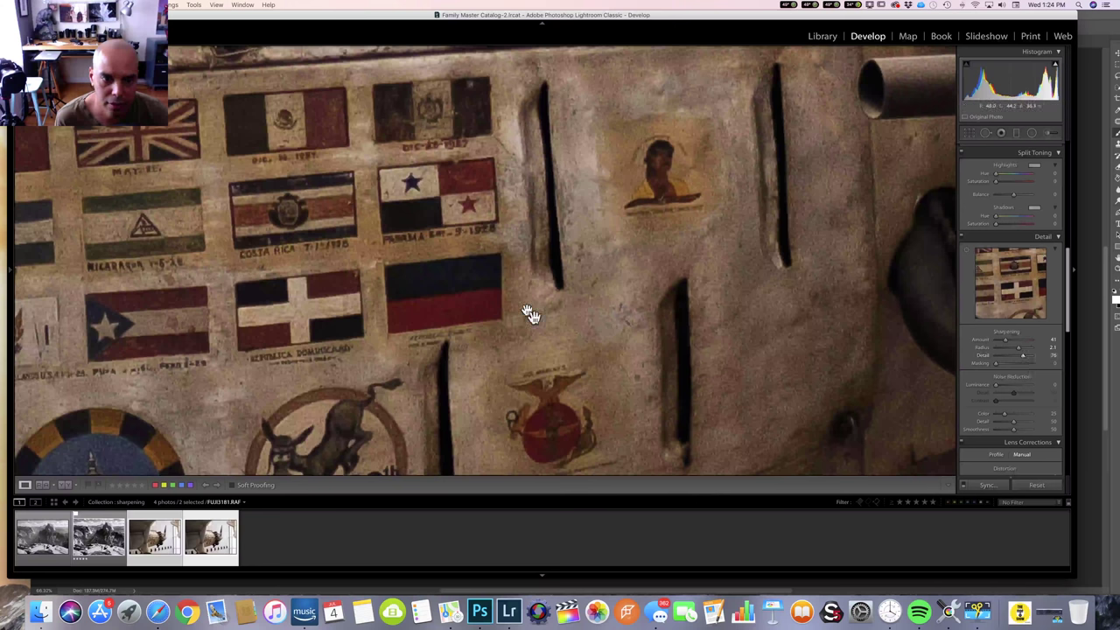
{"action": "left_click_drag", "start_coordinate": [552, 317], "coordinate": [692, 324]}
{"action": "left_click_drag", "start_coordinate": [540, 354], "coordinate": [607, 196]}
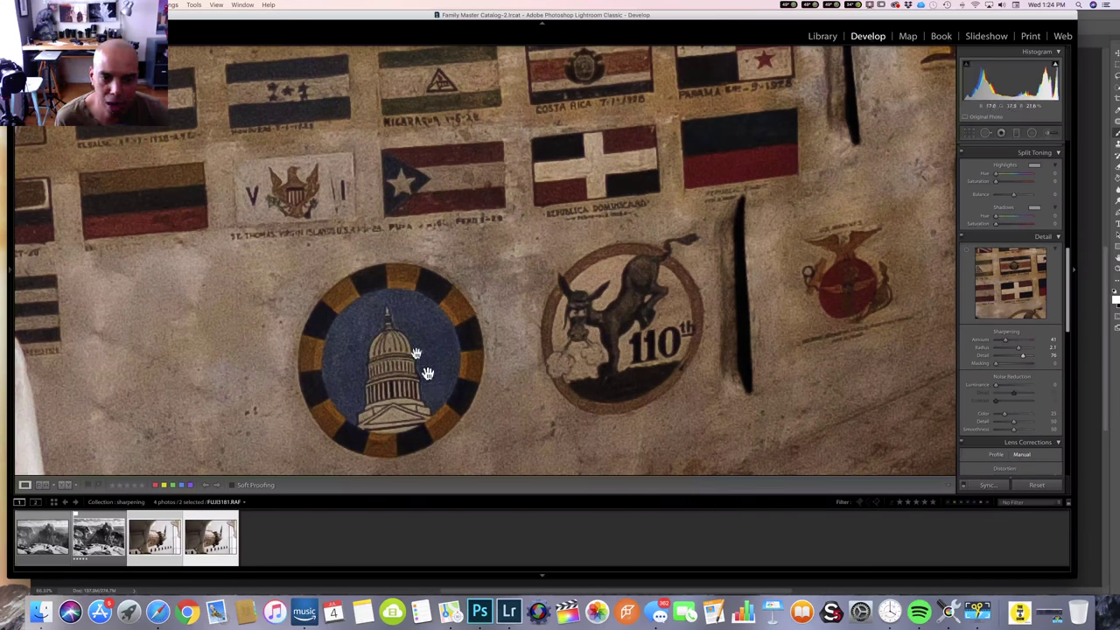
{"action": "left_click", "coordinate": [163, 558]}
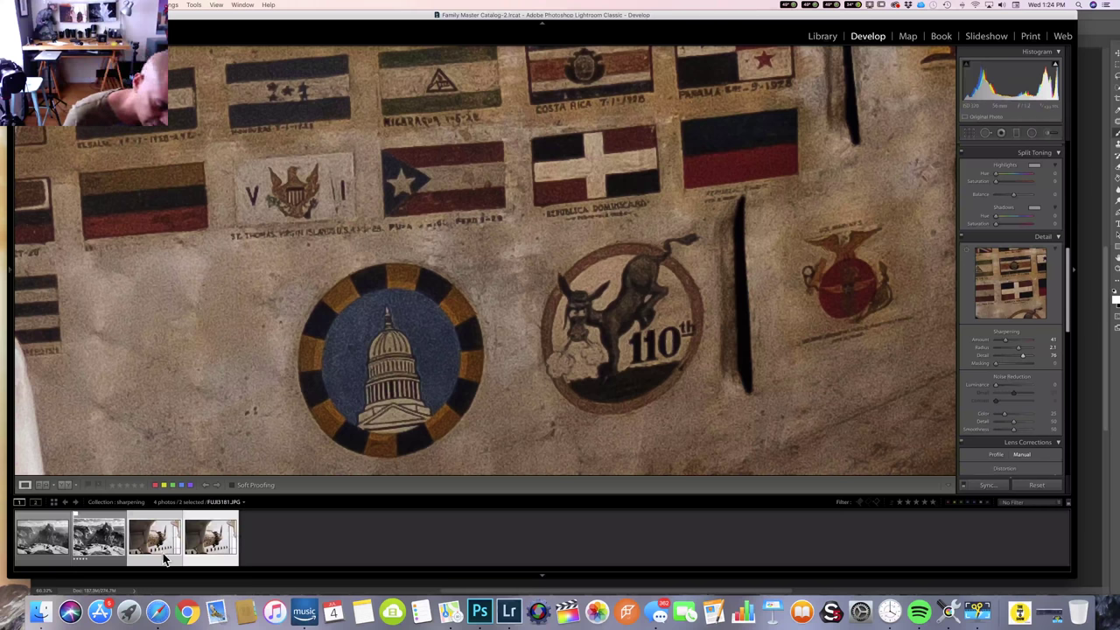
- Compare the sharpened RAF with the Fuji JPEG side by side, then return to Develop
{"action": "key", "text": "c"}
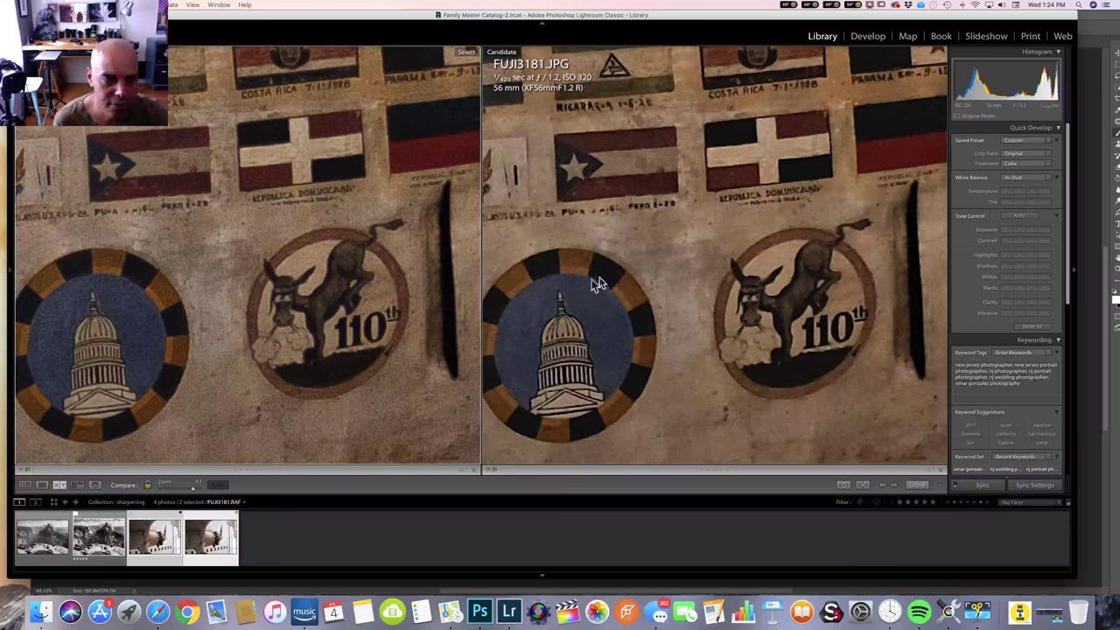
{"action": "left_click", "coordinate": [172, 306]}
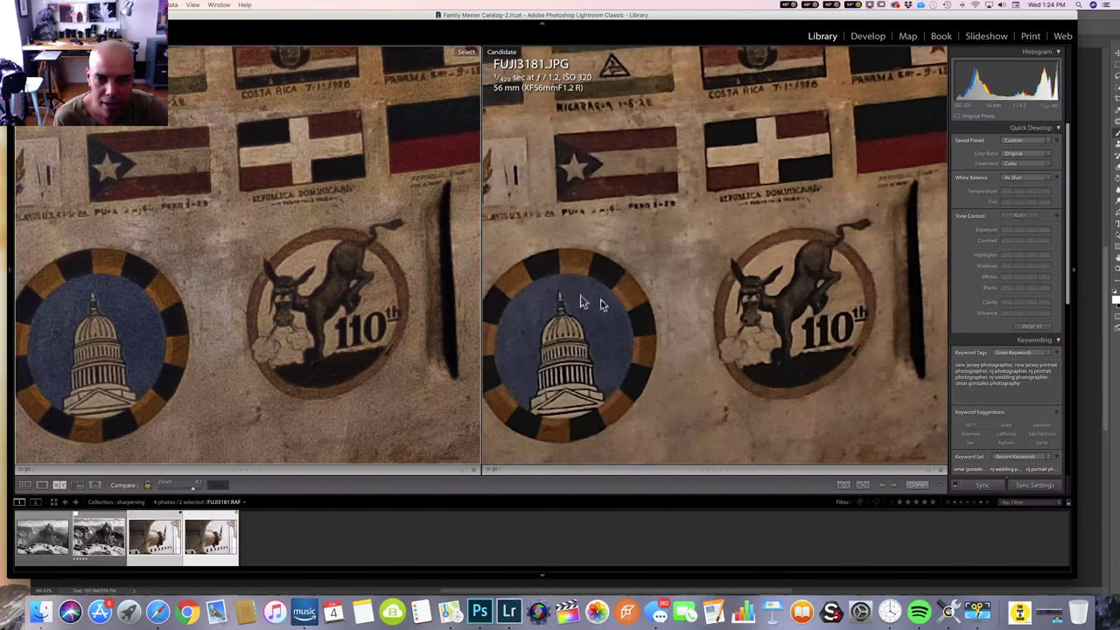
{"action": "left_click", "coordinate": [218, 564]}
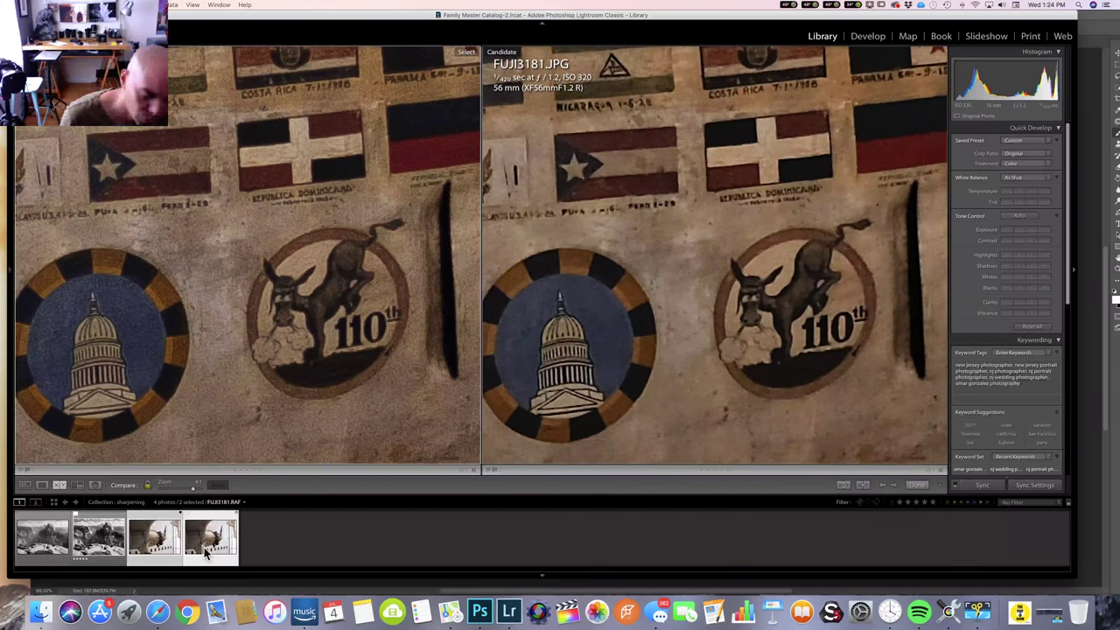
{"action": "key", "text": "d"}
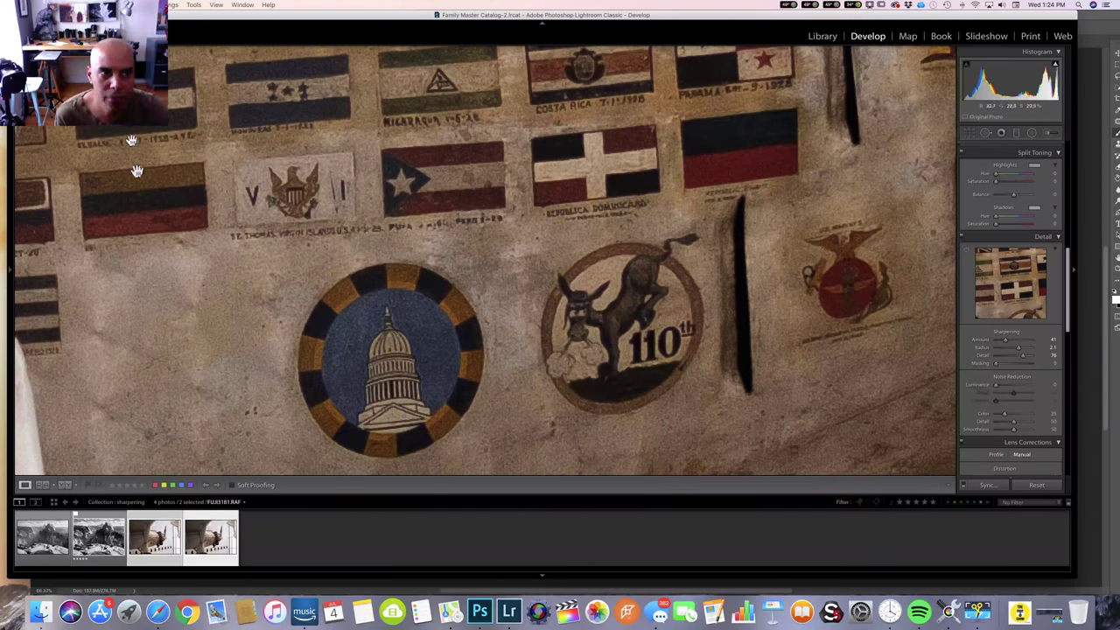
- Raise Sharpening Masking to 91 using the mask preview, then compare RAF and JPEG again
{"action": "left_click", "coordinate": [1000, 366], "text": "alt"}
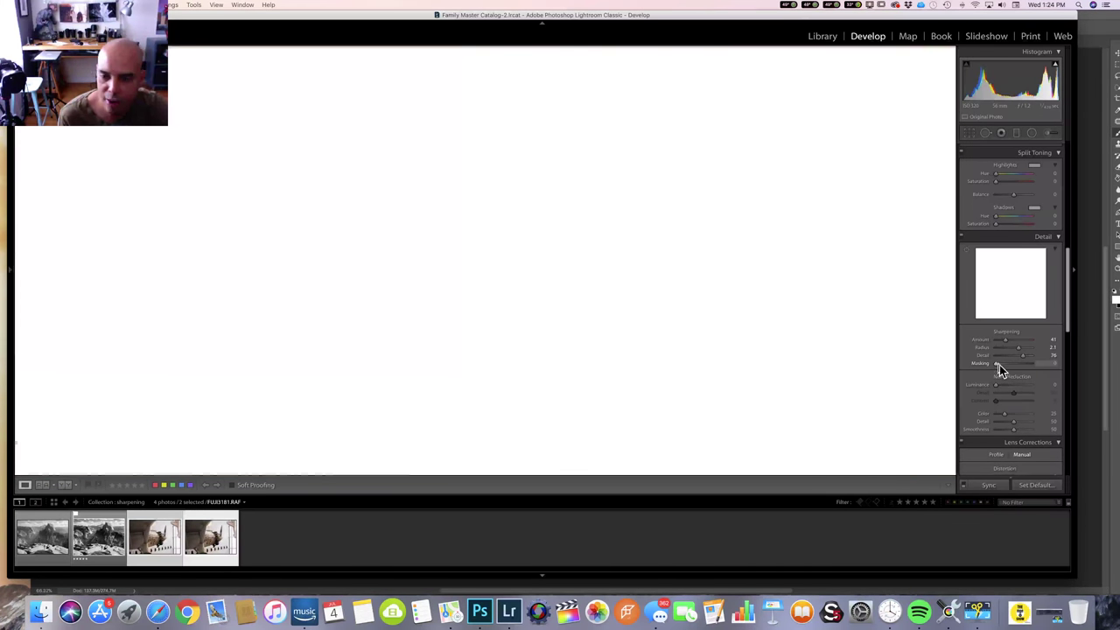
{"action": "left_click_drag", "start_coordinate": [999, 365], "coordinate": [1031, 361]}
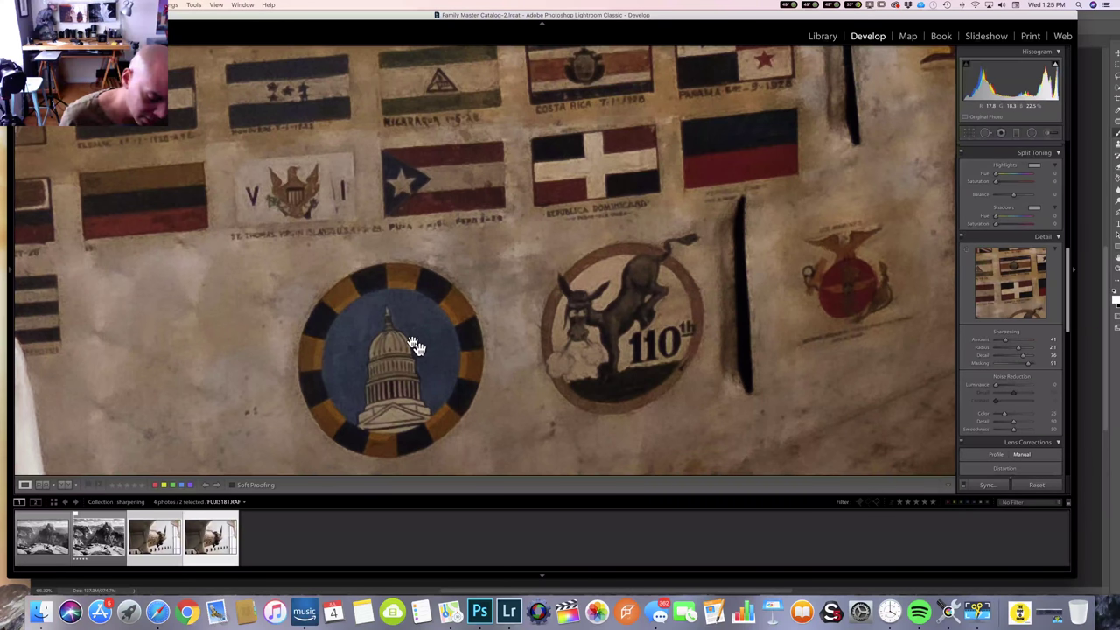
{"action": "key", "text": "c"}
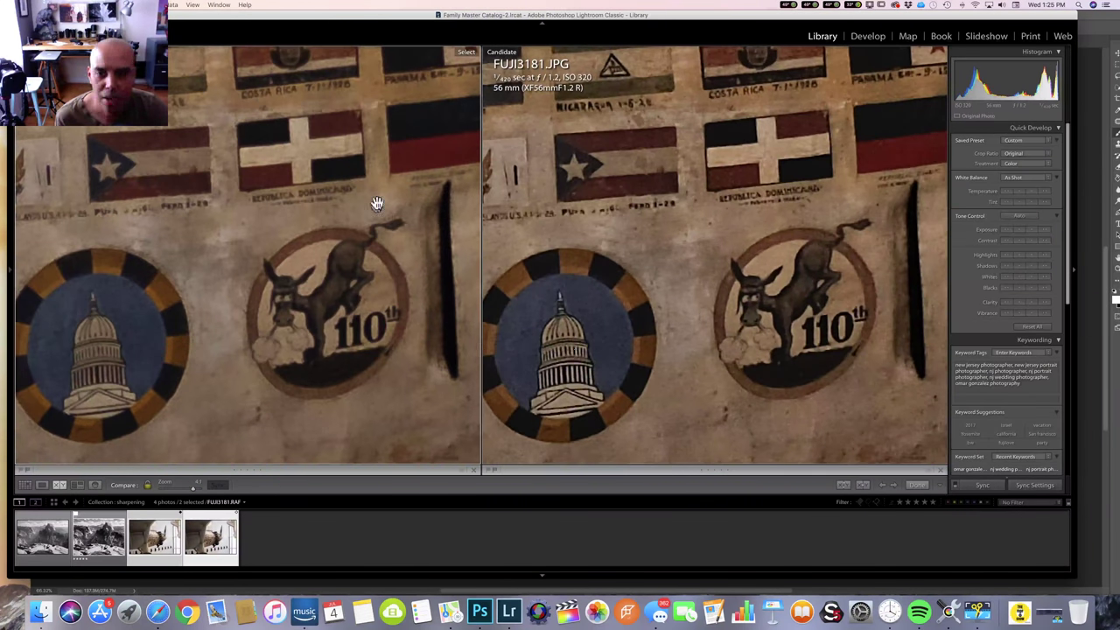
- Inspect the upper flags in both RAF and JPEG, zoom out a step, and return to Develop
{"action": "left_click_drag", "start_coordinate": [376, 201], "coordinate": [393, 358]}
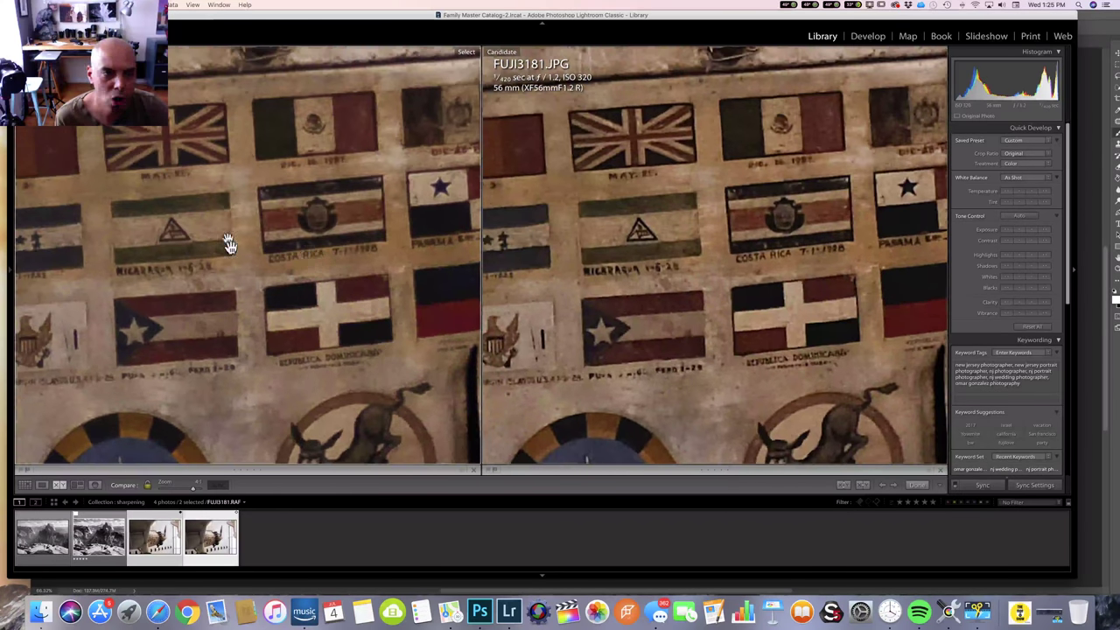
{"action": "left_click_drag", "start_coordinate": [230, 243], "coordinate": [257, 245]}
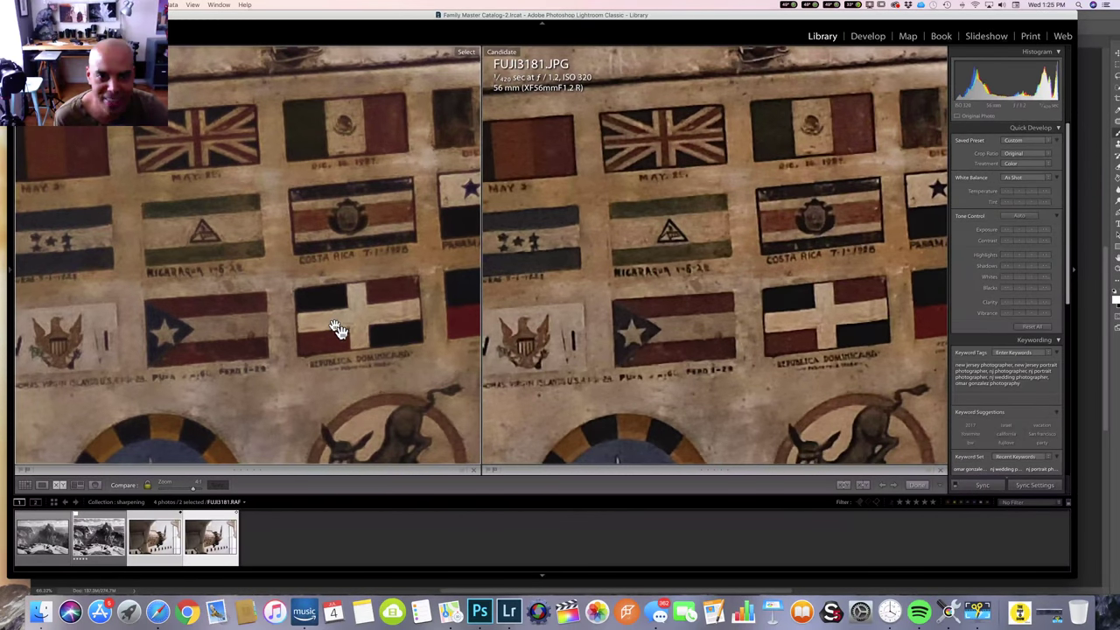
{"action": "key", "text": "super+minus"}
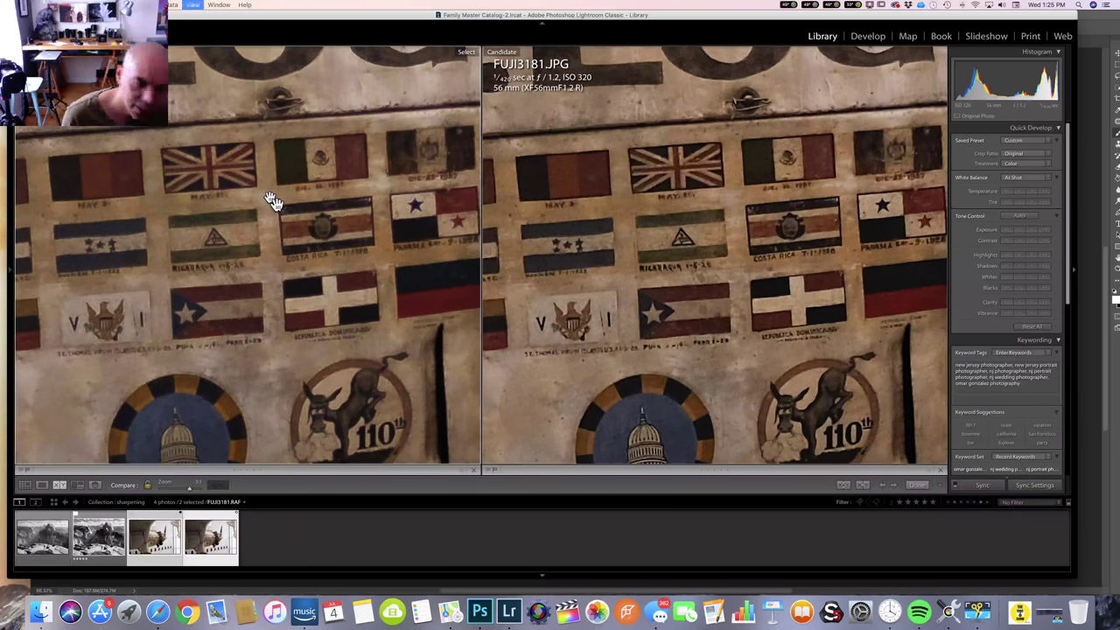
{"action": "key", "text": "d"}
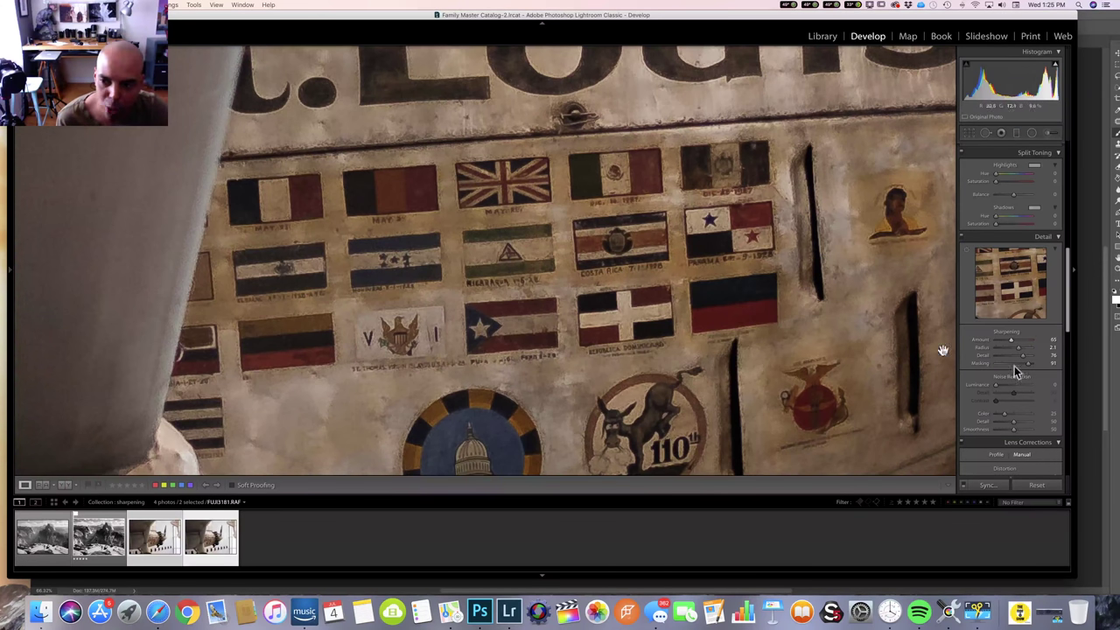
- Set sharpening Detail 34 and Radius 1.4, recheck the capitol emblem against the JPEG, then return to Develop
{"action": "mouse_move", "coordinate": [1025, 357]}
{"action": "left_mouse_down"}
{"action": "mouse_move", "coordinate": [999, 349]}
{"action": "mouse_move", "coordinate": [1013, 352]}
{"action": "left_mouse_up"}
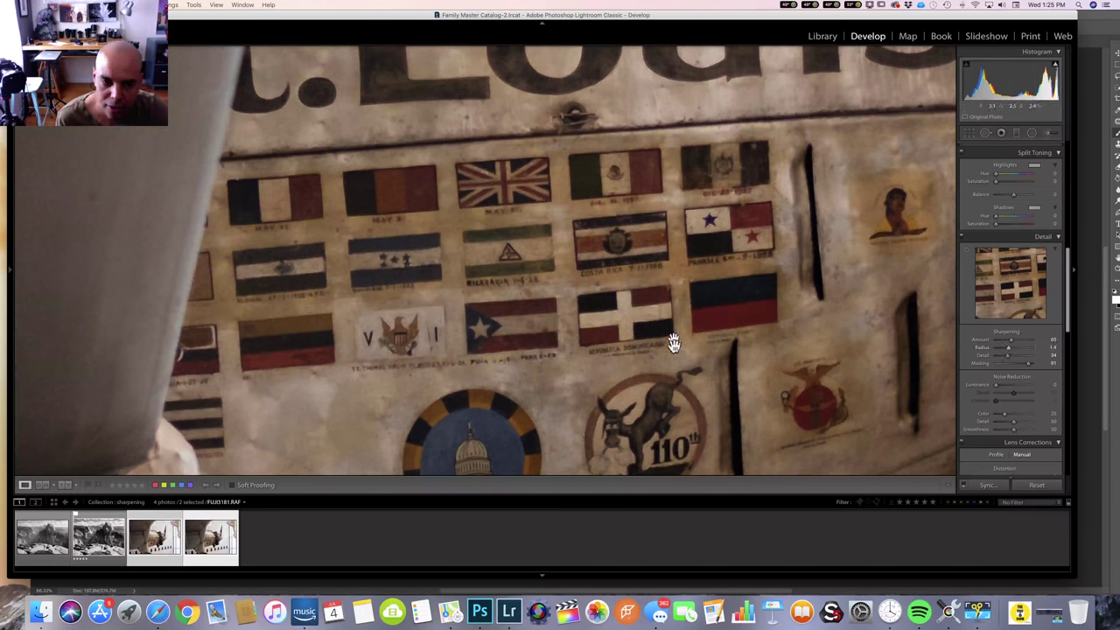
{"action": "key", "text": "backslash"}
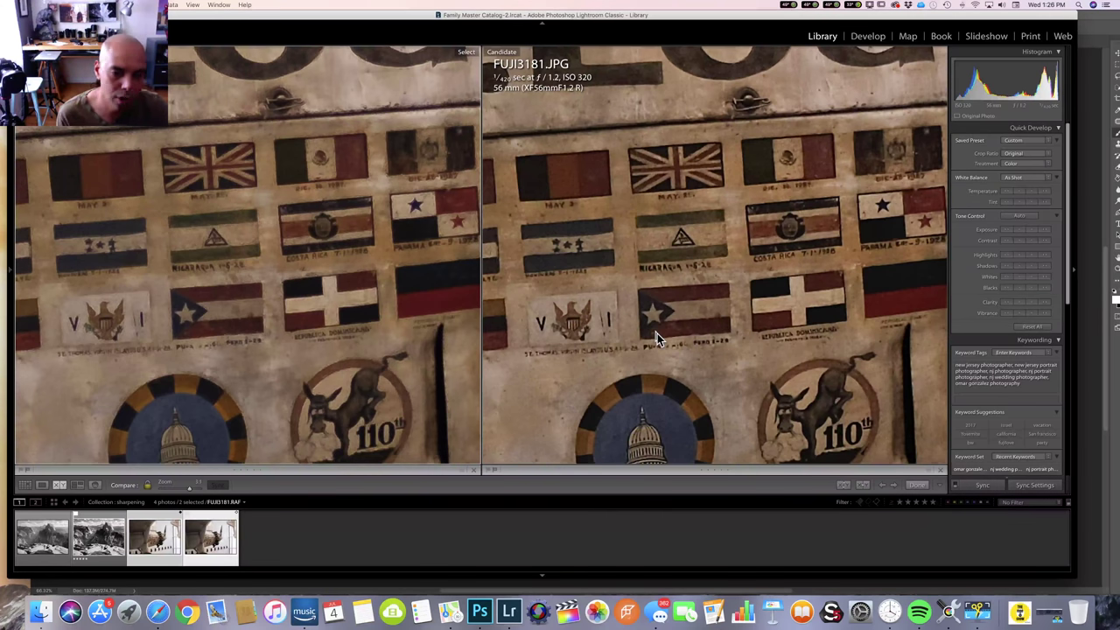
{"action": "left_click", "coordinate": [212, 565]}
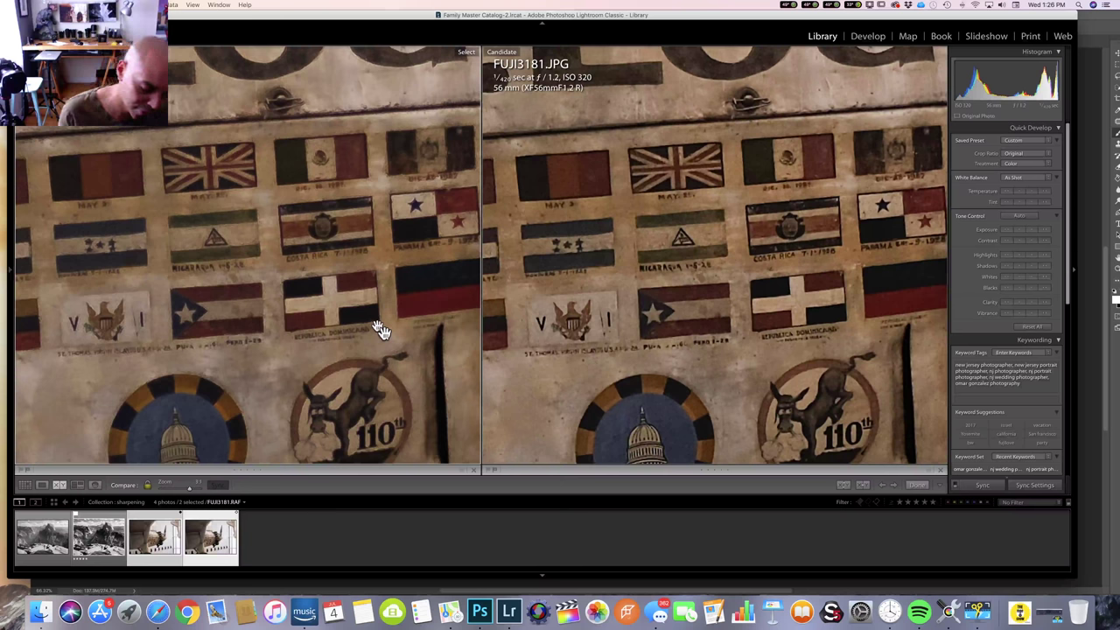
{"action": "left_click_drag", "start_coordinate": [226, 433], "coordinate": [280, 319]}
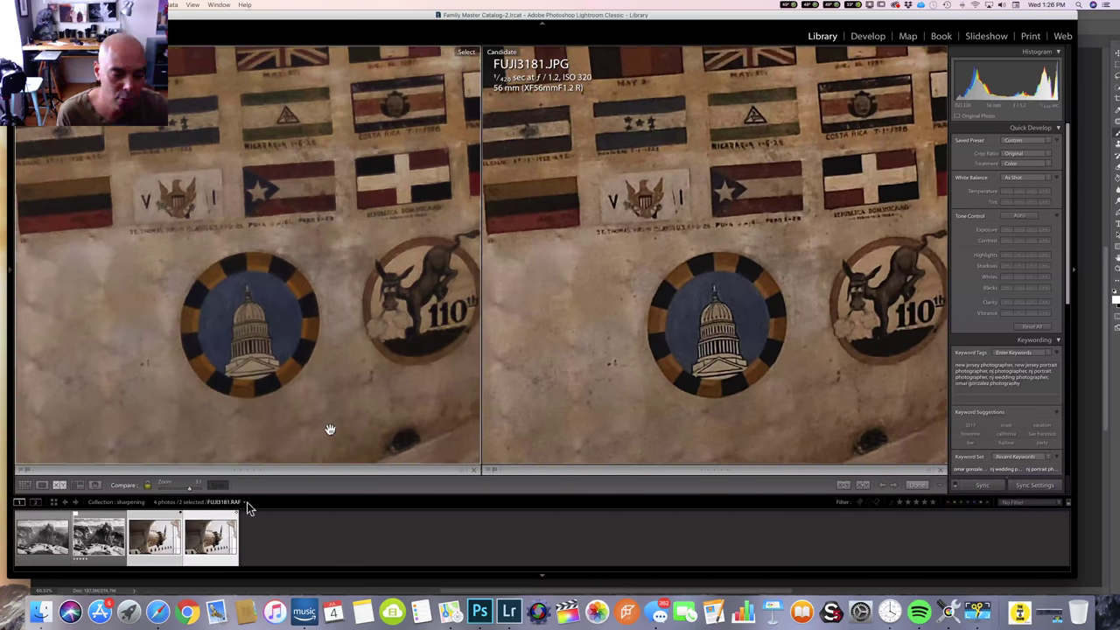
{"action": "key", "text": "d"}
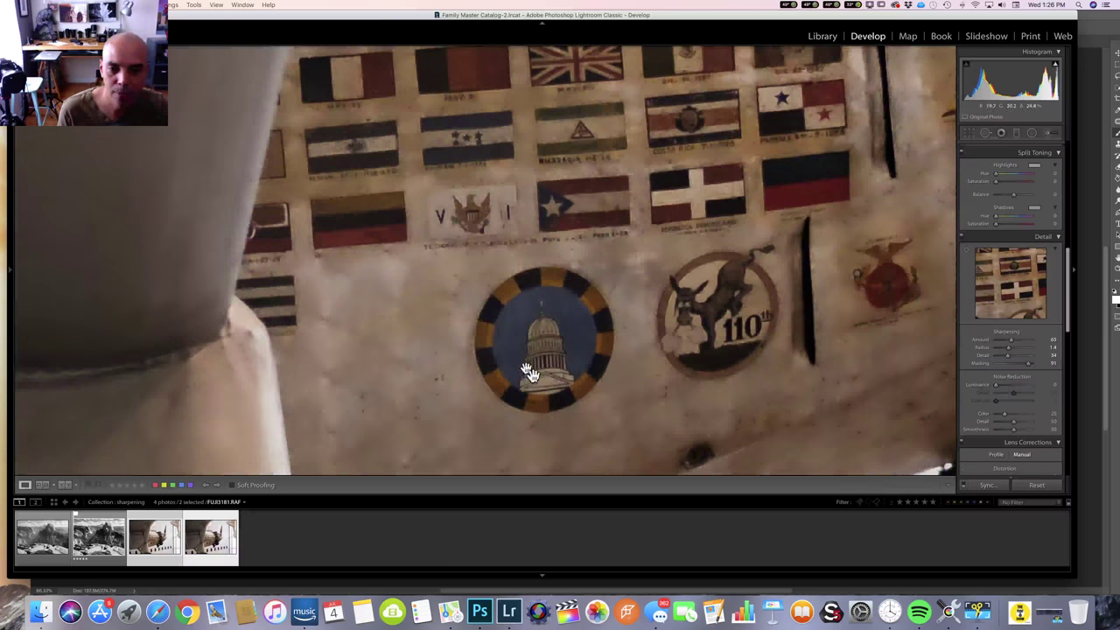
{"action": "left_click", "coordinate": [528, 374]}
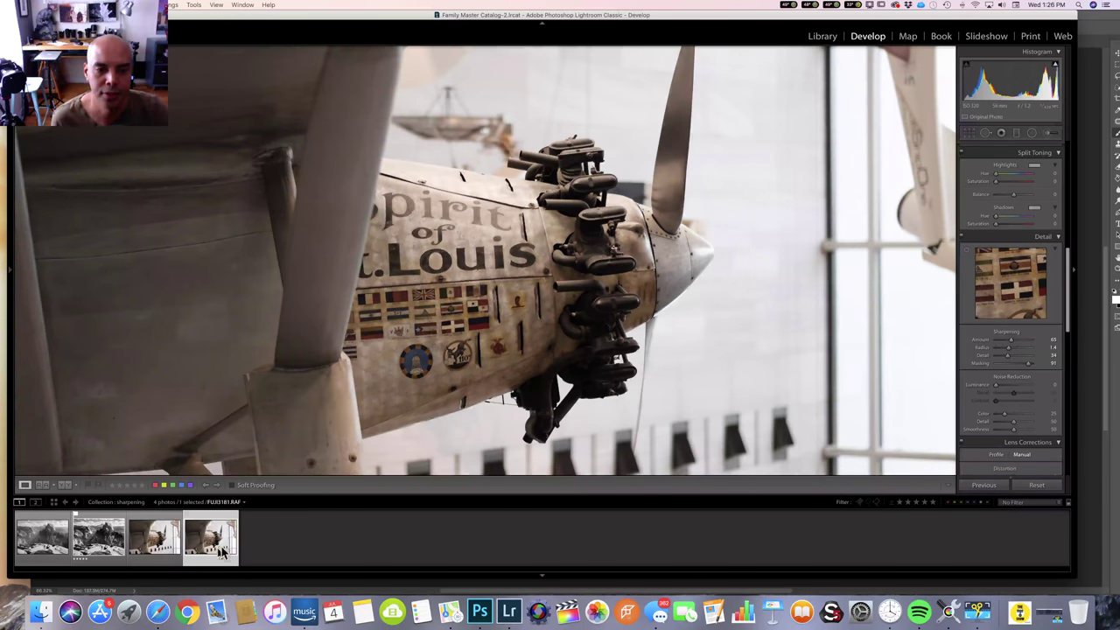
- Reset the raw's development settings, reapply Camera CLASSIC CHROME, and set Exposure to +1.00
{"action": "left_click", "coordinate": [515, 275]}
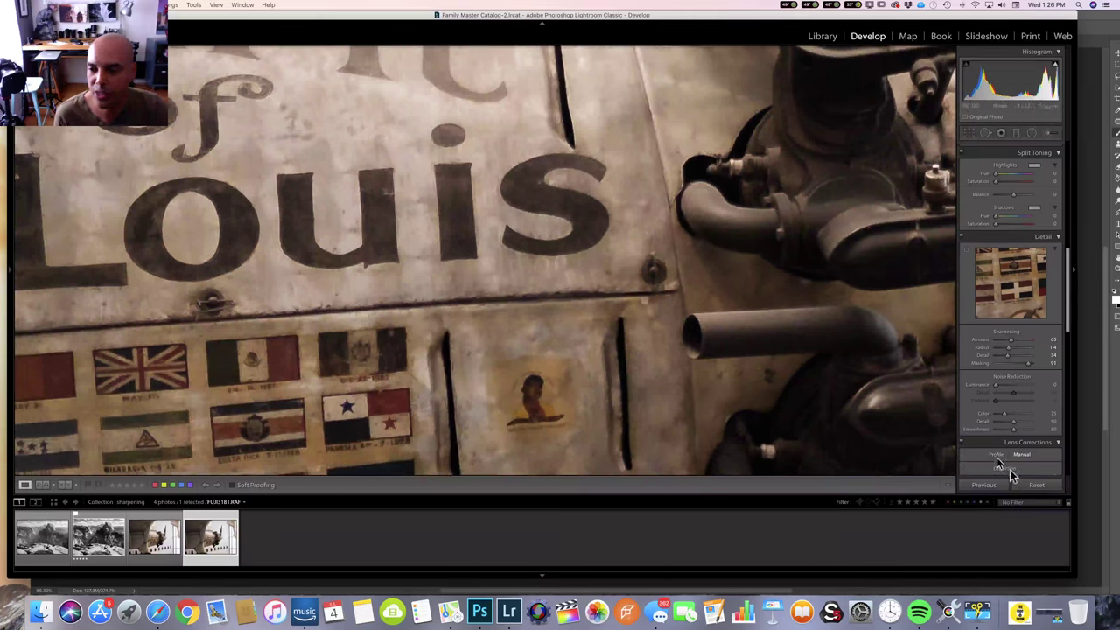
{"action": "left_click", "coordinate": [1038, 486]}
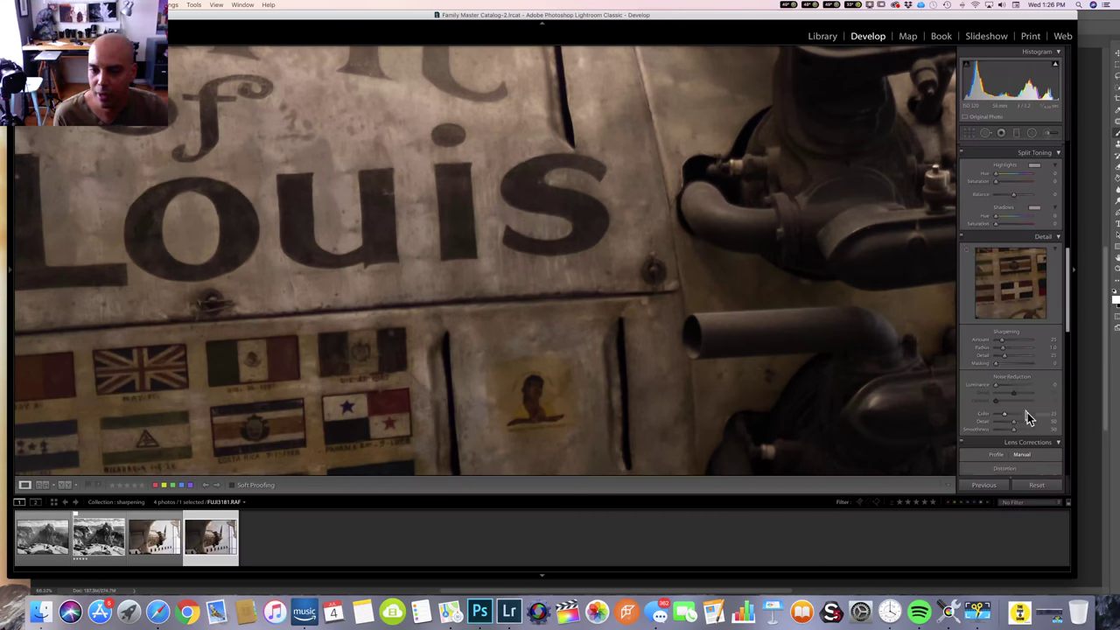
{"action": "scroll", "coordinate": [1025, 412], "scroll_direction": "down", "scroll_amount": 10}
{"action": "left_click", "coordinate": [1030, 358]}
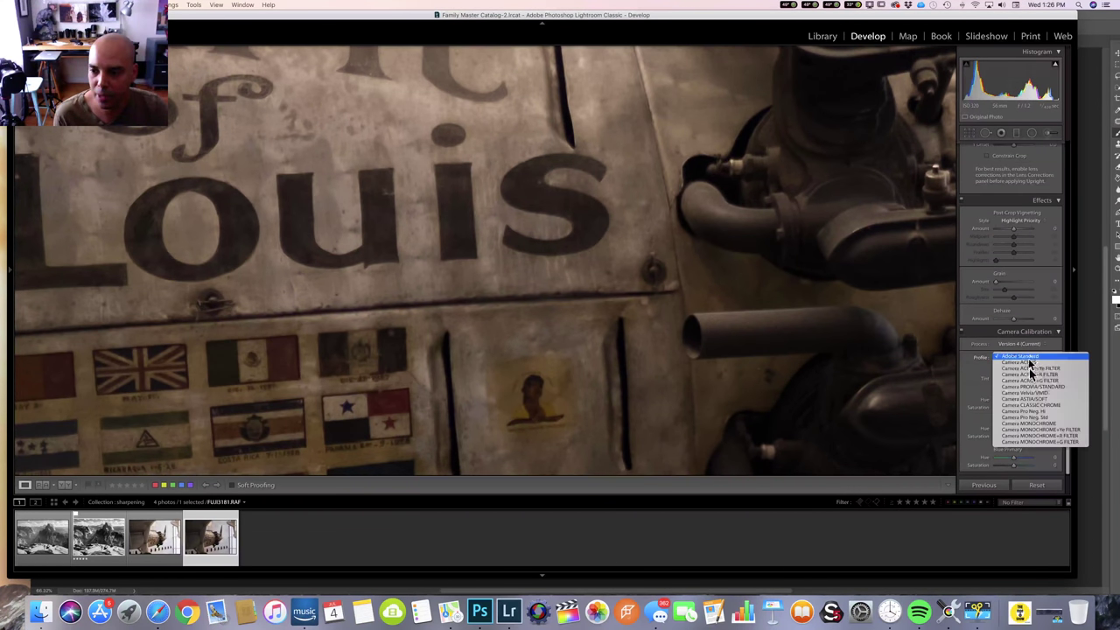
{"action": "left_click", "coordinate": [1040, 407]}
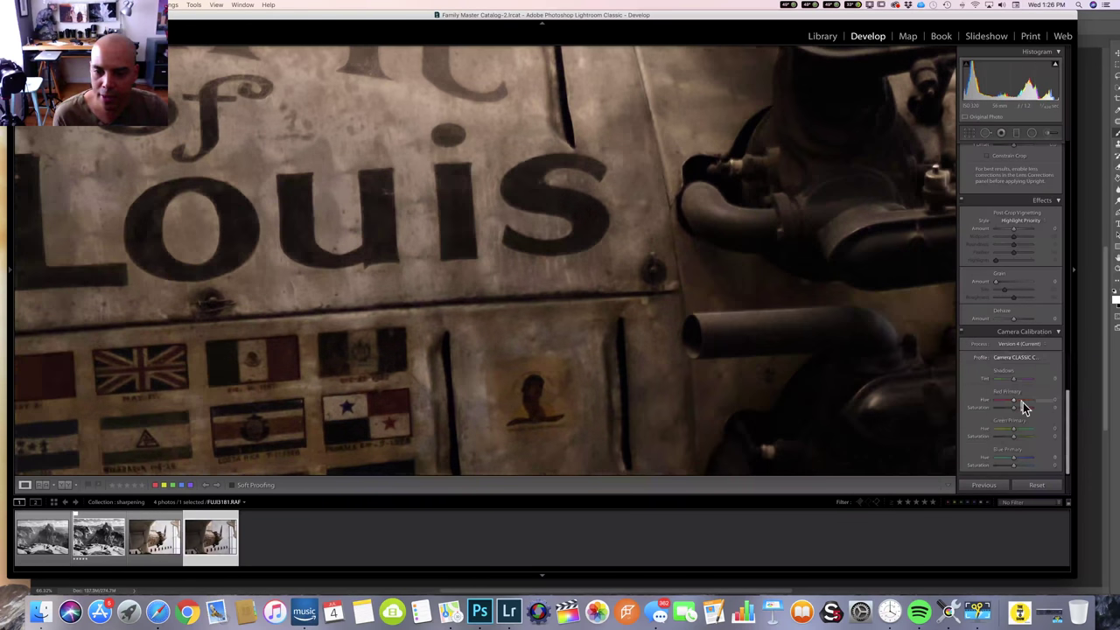
{"action": "scroll", "coordinate": [1023, 403], "scroll_direction": "up", "scroll_amount": 10}
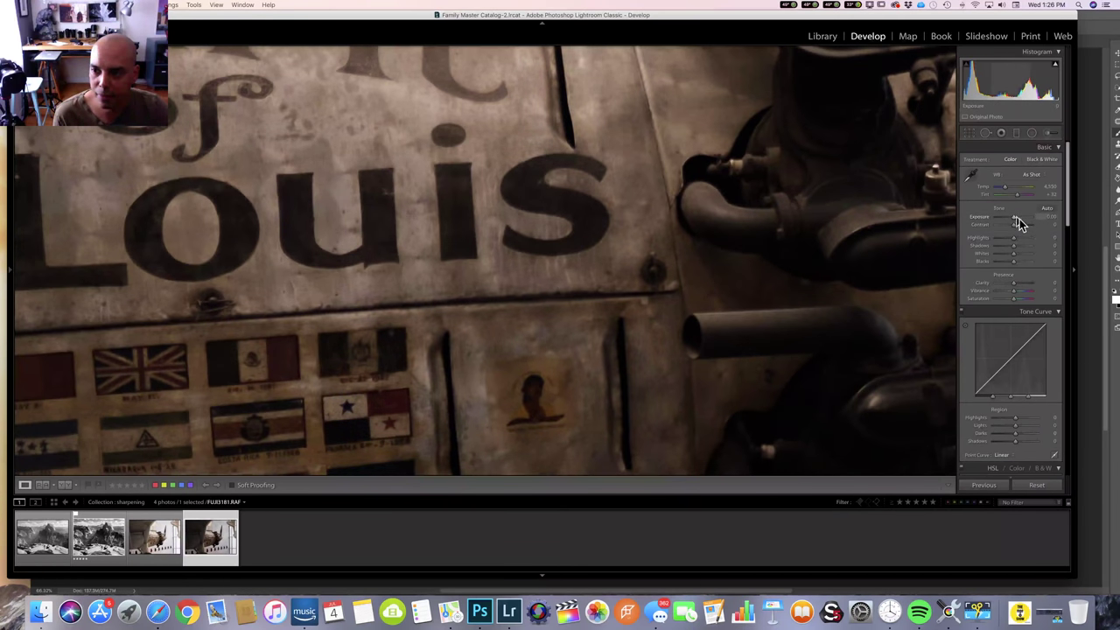
{"action": "left_click", "coordinate": [1021, 219]}
{"action": "left_click_drag", "start_coordinate": [1020, 219], "coordinate": [1021, 219]}
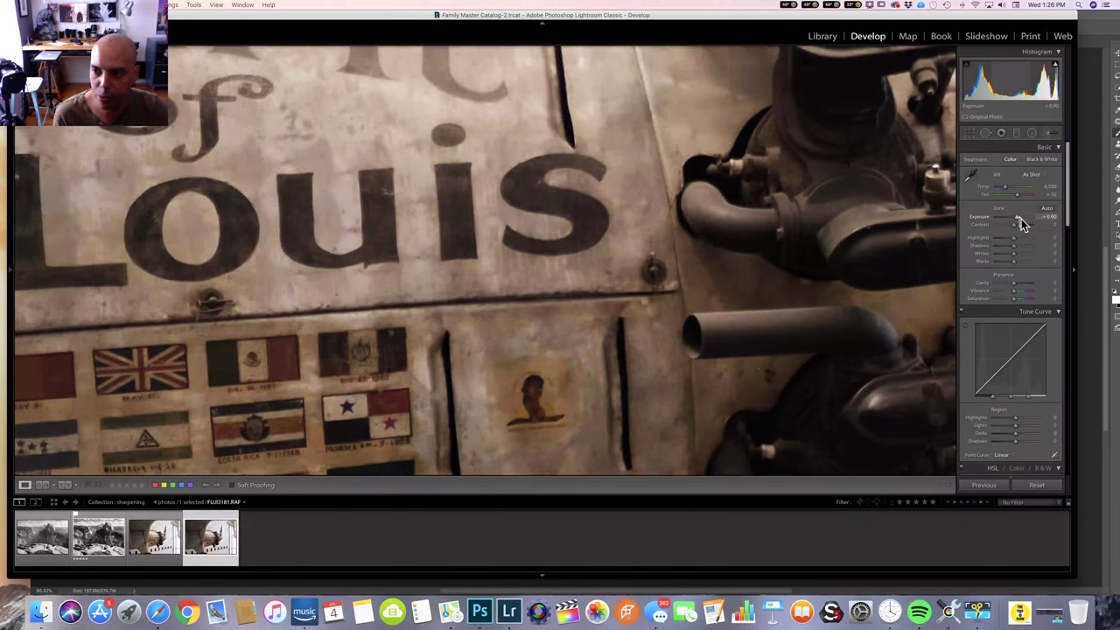
- Turn the raw's sharpening Amount down to 0 in the Detail panel
{"action": "left_click", "coordinate": [726, 306]}
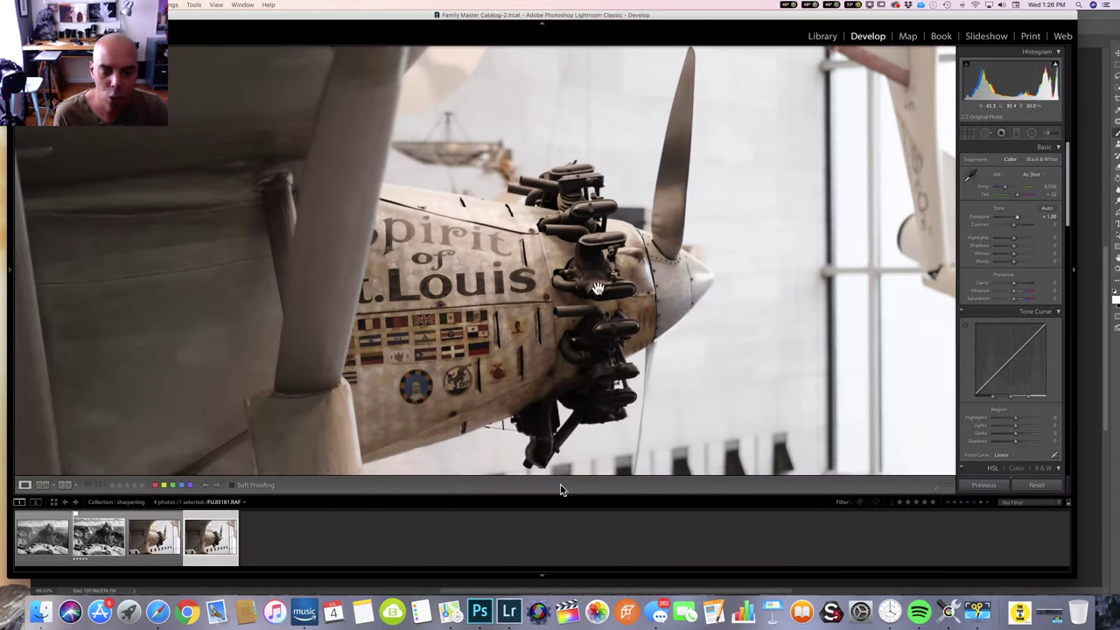
{"action": "scroll", "coordinate": [1067, 382], "scroll_direction": "down", "scroll_amount": 5}
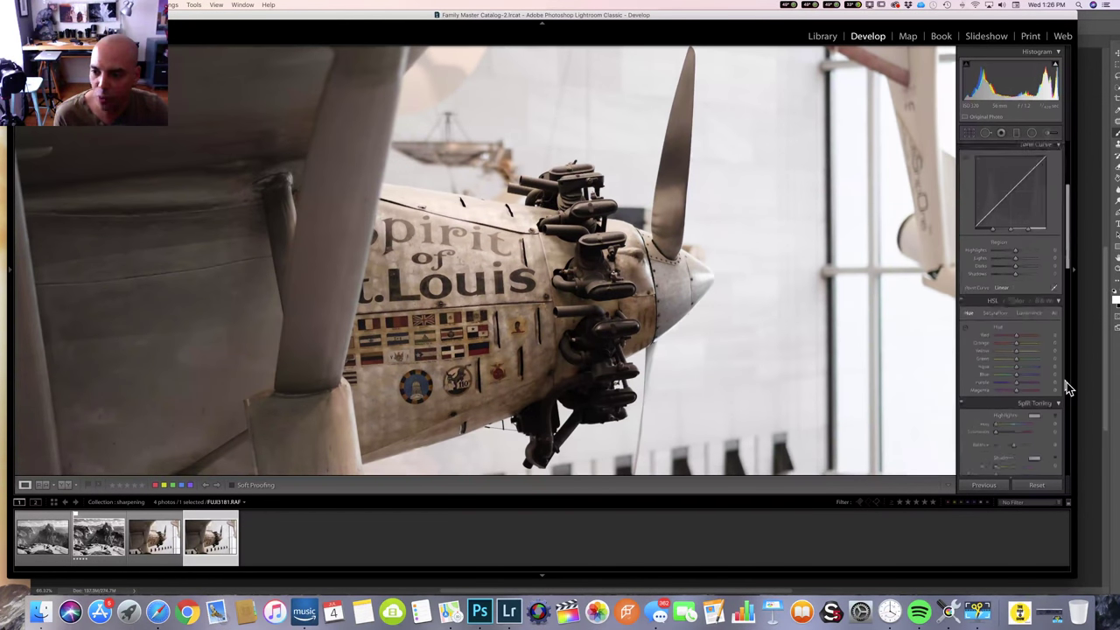
{"action": "scroll", "coordinate": [1020, 387], "scroll_direction": "down", "scroll_amount": 4}
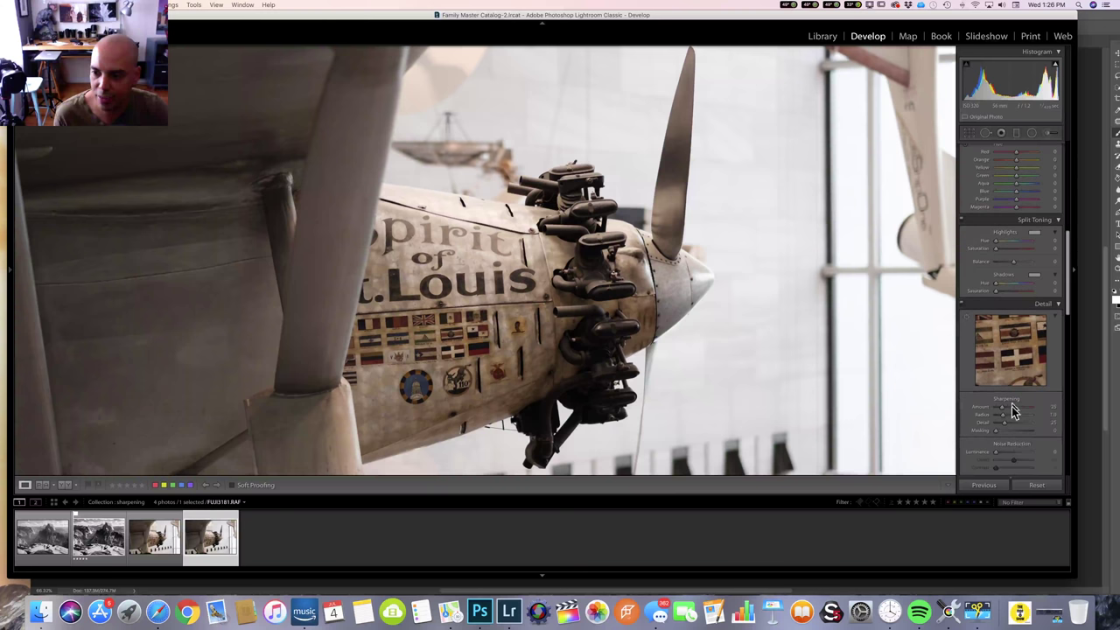
{"action": "left_click_drag", "start_coordinate": [1004, 413], "coordinate": [991, 409]}
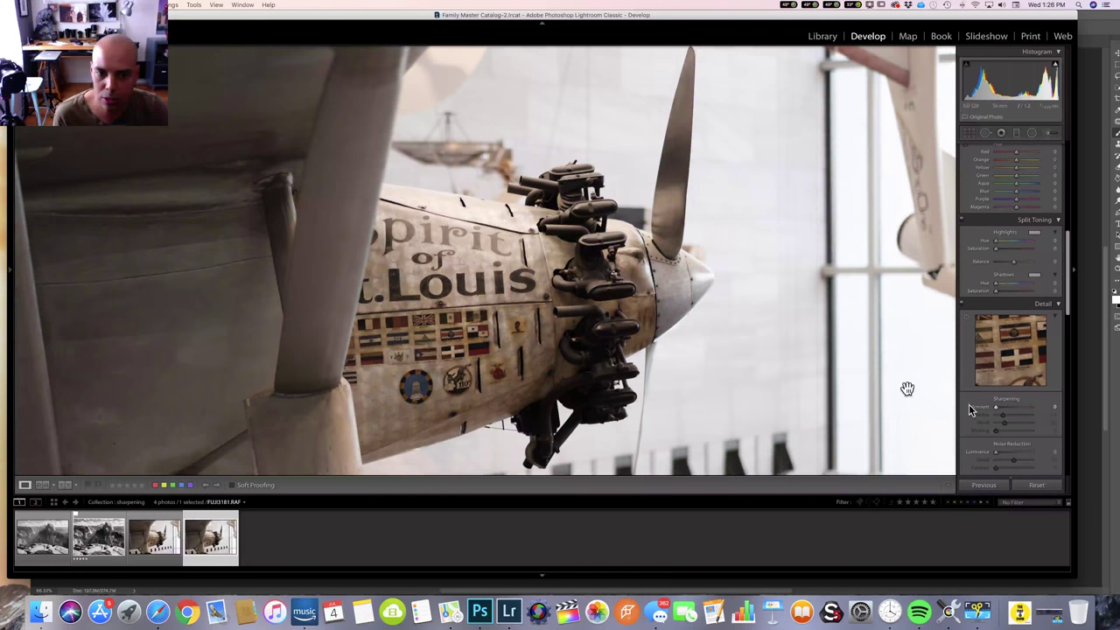
- Open FUJI3181.RAF in Adobe Photoshop CC 2018 via Edit In
{"action": "left_click", "coordinate": [477, 299]}
{"action": "left_click", "coordinate": [477, 299]}
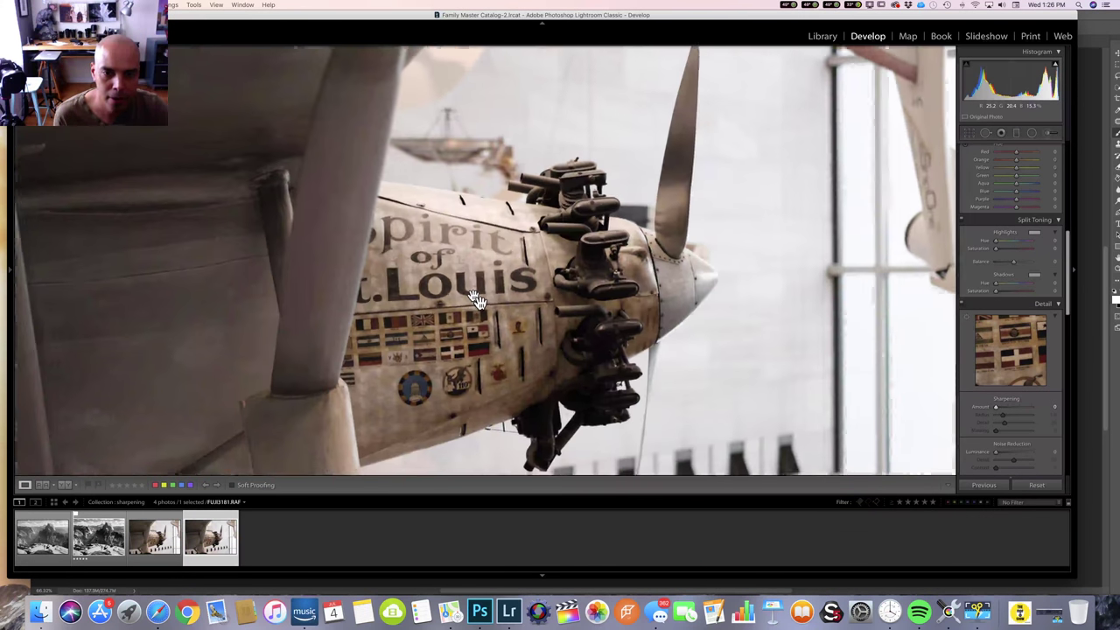
{"action": "right_click", "coordinate": [475, 297]}
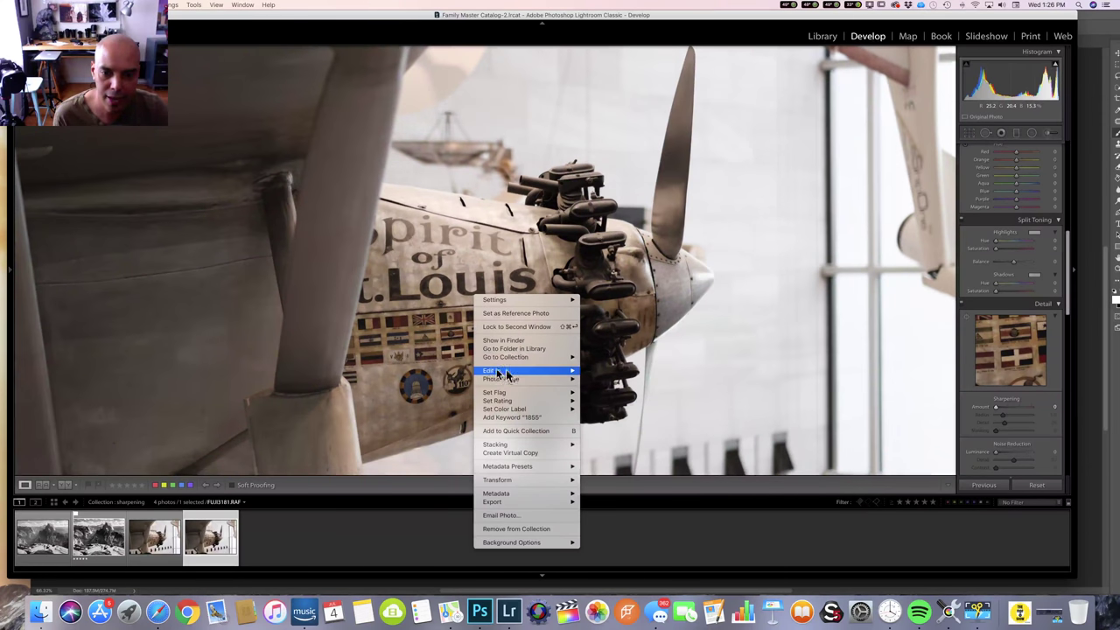
{"action": "mouse_move", "coordinate": [503, 371]}
{"action": "left_click", "coordinate": [626, 373]}
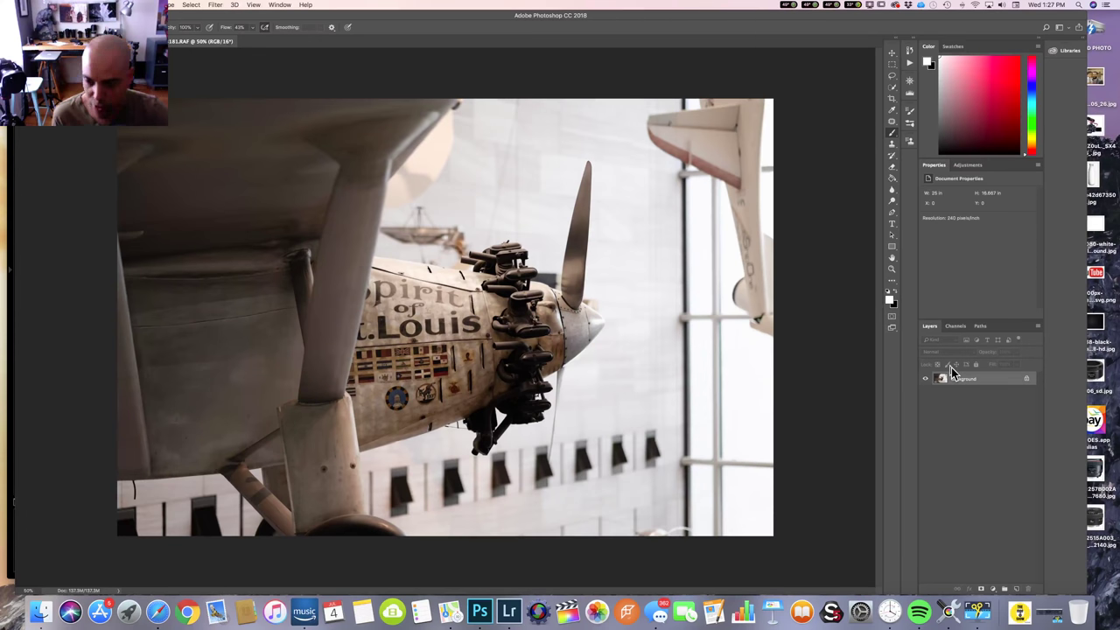
- Duplicate the Background into Layer 1, zoom in on the engine, and bring up Filter > Sharpen
{"action": "key", "text": "super+j"}
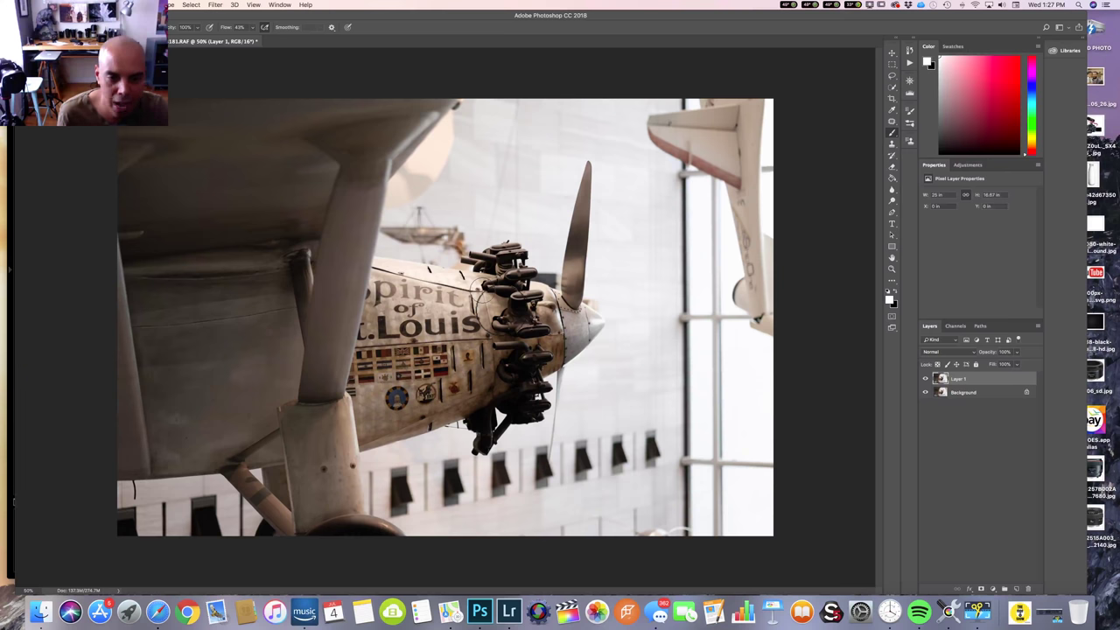
{"action": "scroll", "coordinate": [502, 309], "scroll_direction": "up", "scroll_amount": 5}
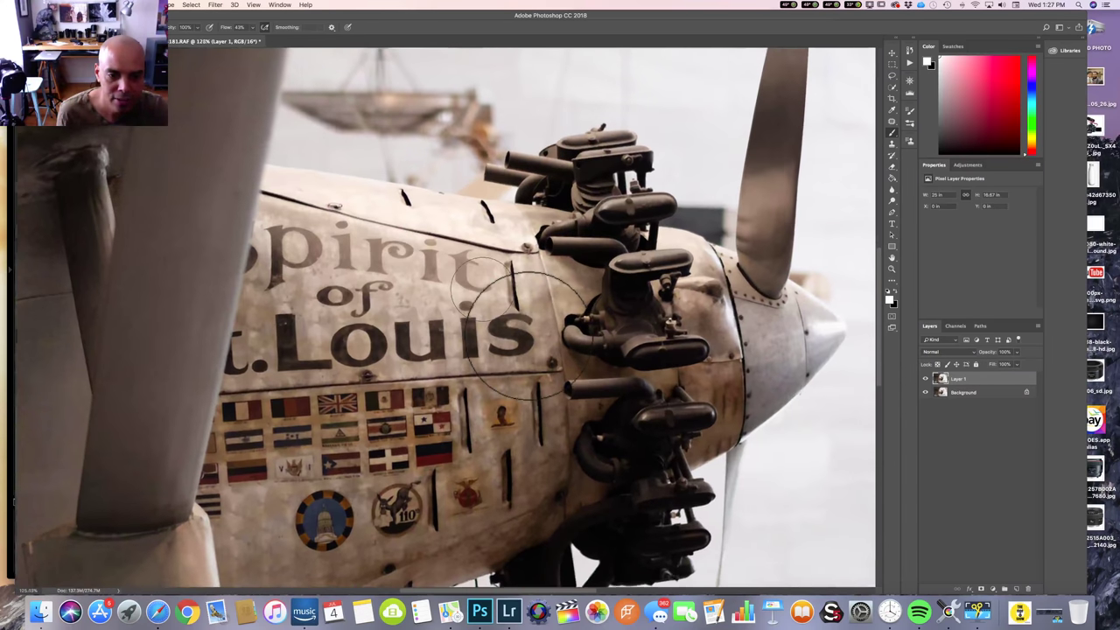
{"action": "scroll", "coordinate": [523, 336], "scroll_direction": "up", "scroll_amount": 2}
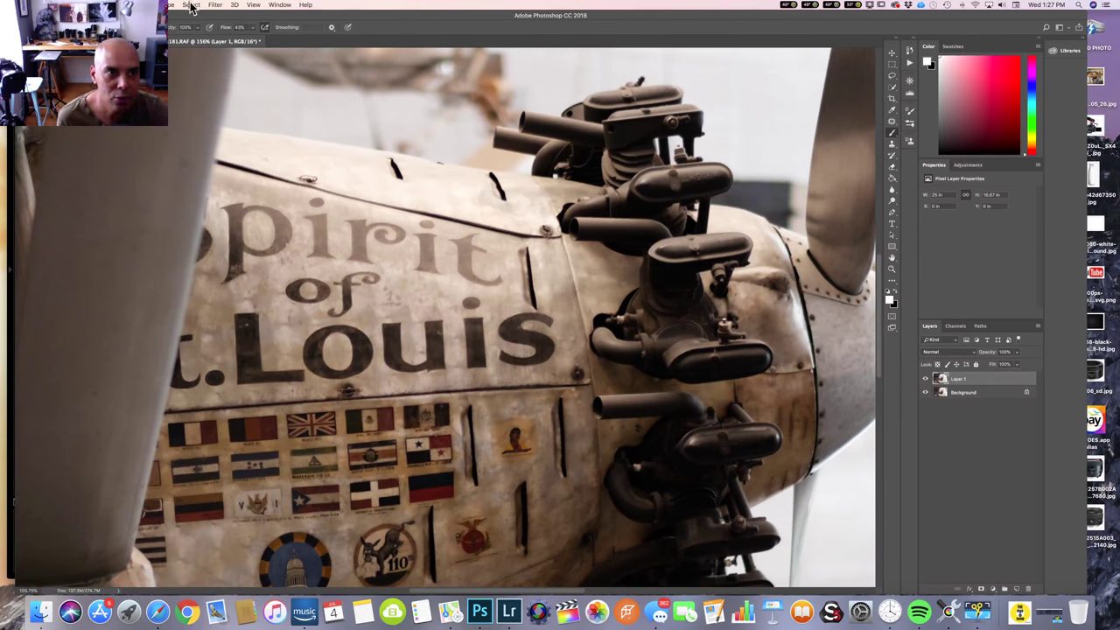
{"action": "left_click", "coordinate": [218, 5]}
{"action": "mouse_move", "coordinate": [252, 161]}
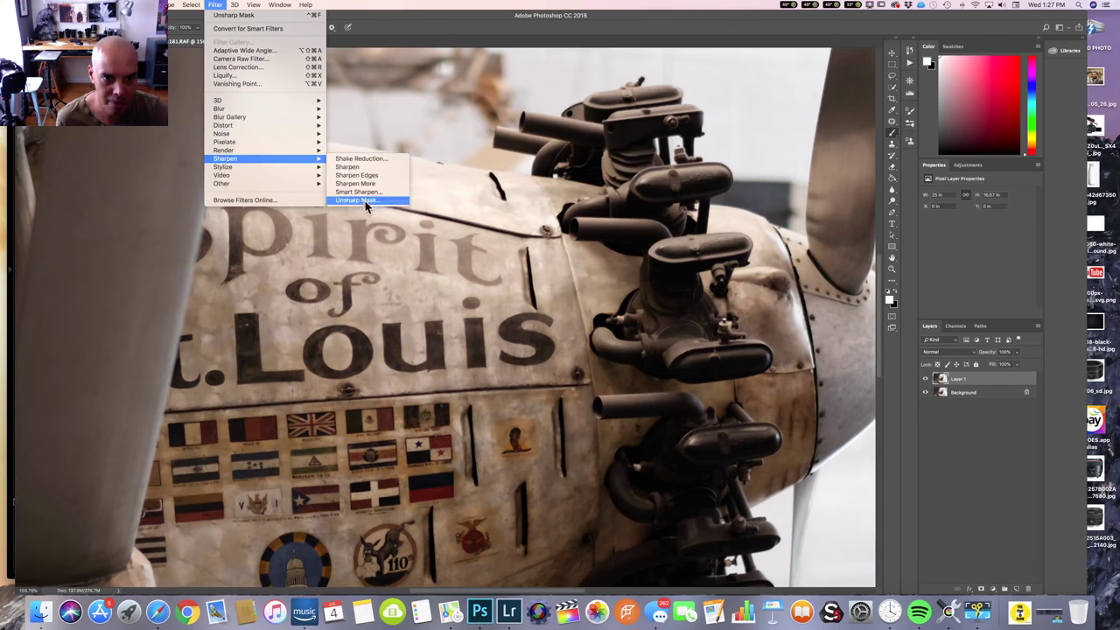
- Run Unsharp Mask on Layer 1, settling on Amount 422%, Radius 1.2 px, Threshold 2 levels
{"action": "left_click", "coordinate": [365, 200]}
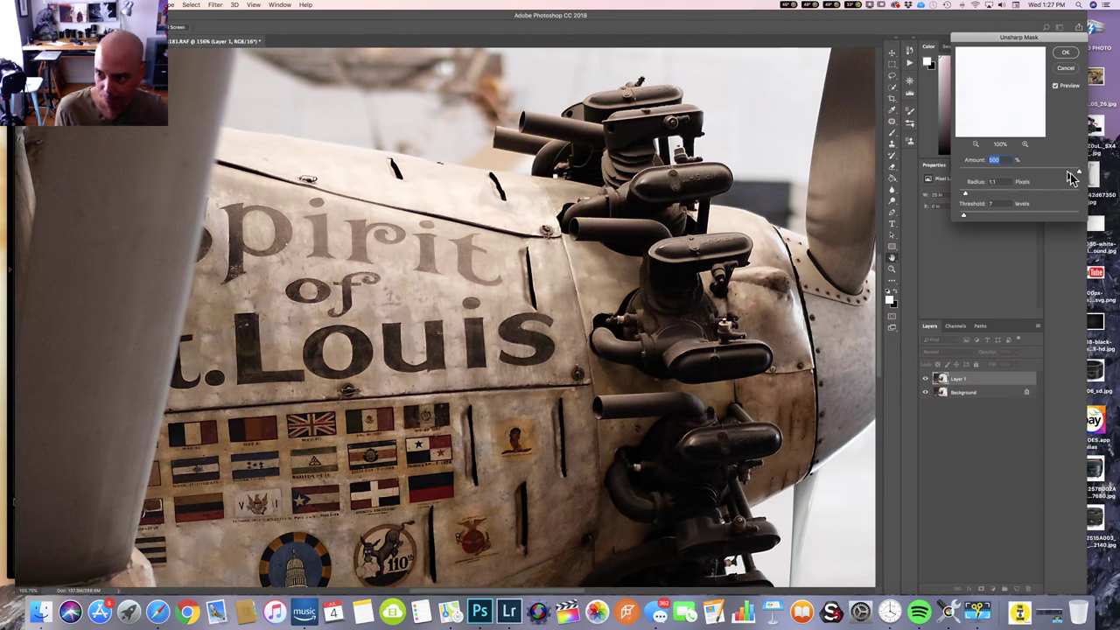
{"action": "mouse_move", "coordinate": [1077, 178]}
{"action": "left_mouse_down"}
{"action": "mouse_move", "coordinate": [978, 179]}
{"action": "mouse_move", "coordinate": [1101, 180]}
{"action": "mouse_move", "coordinate": [1074, 178]}
{"action": "left_mouse_up"}
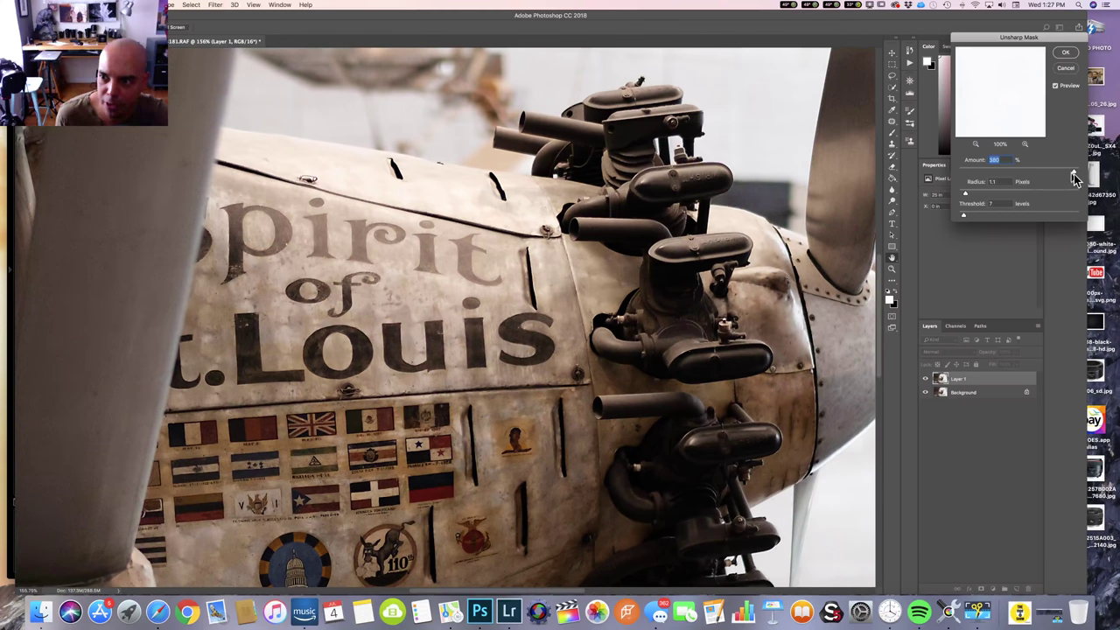
{"action": "left_click_drag", "start_coordinate": [1076, 179], "coordinate": [1079, 179]}
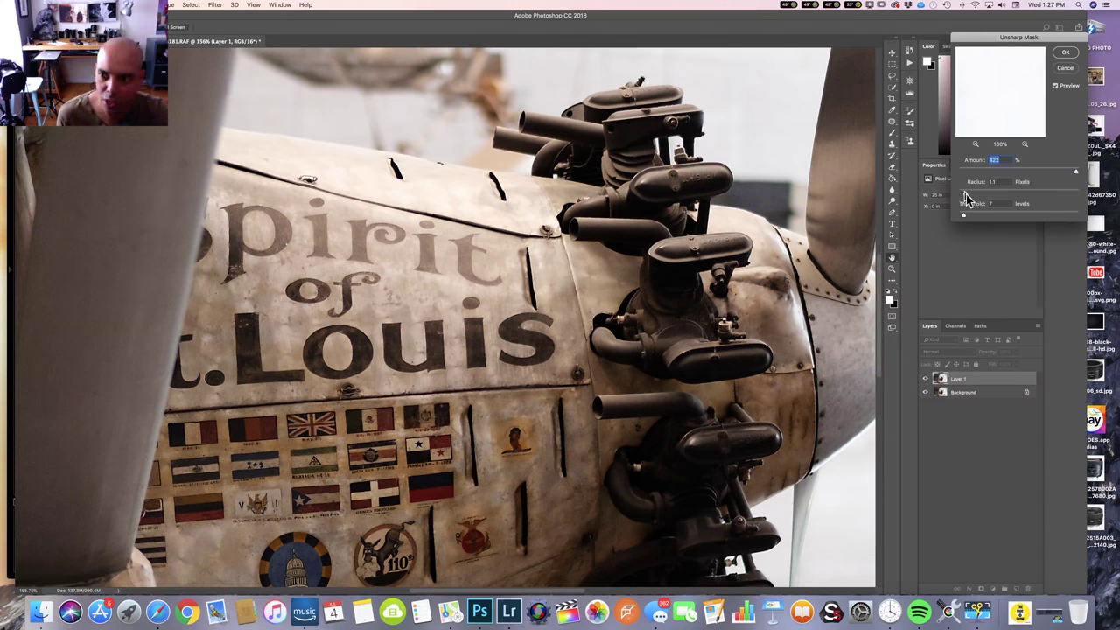
{"action": "left_click_drag", "start_coordinate": [968, 196], "coordinate": [1009, 198]}
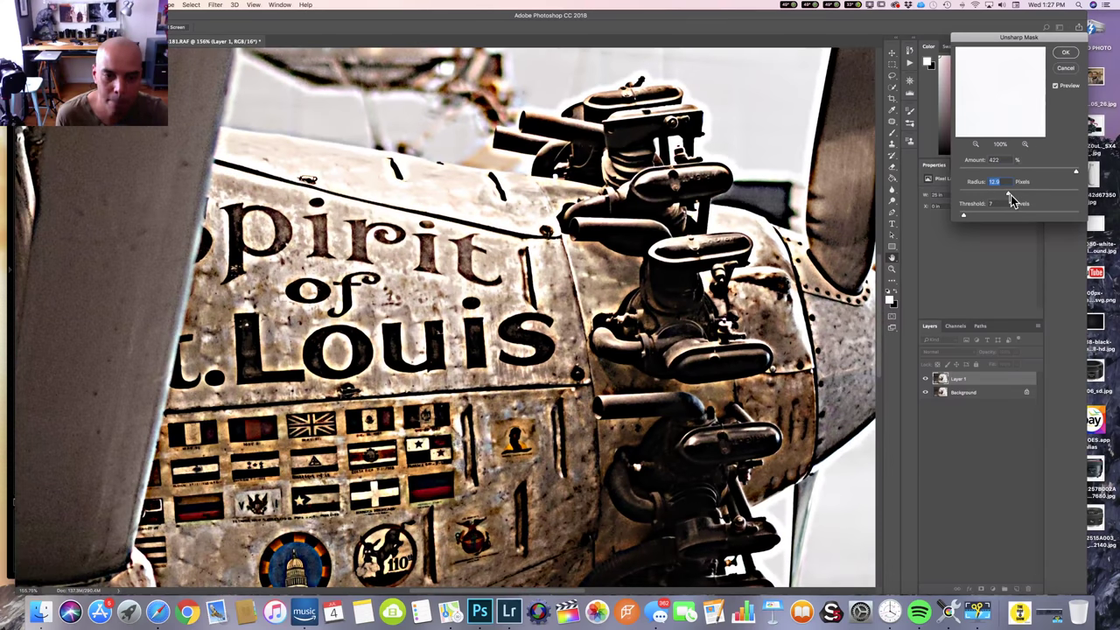
{"action": "left_click_drag", "start_coordinate": [1010, 198], "coordinate": [903, 197]}
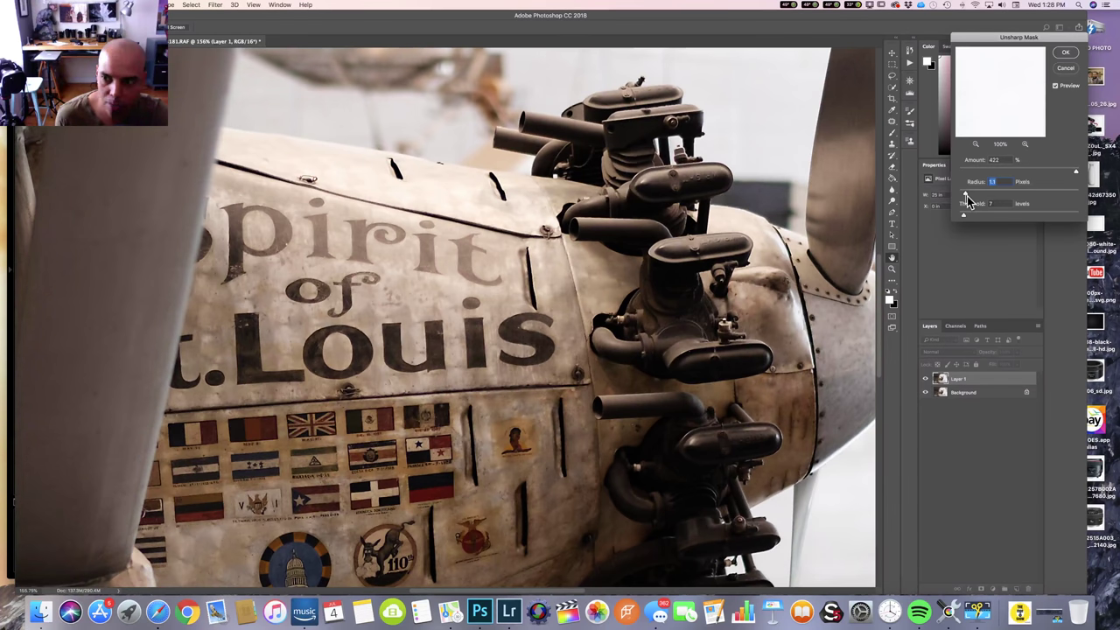
{"action": "left_click_drag", "start_coordinate": [967, 199], "coordinate": [971, 201]}
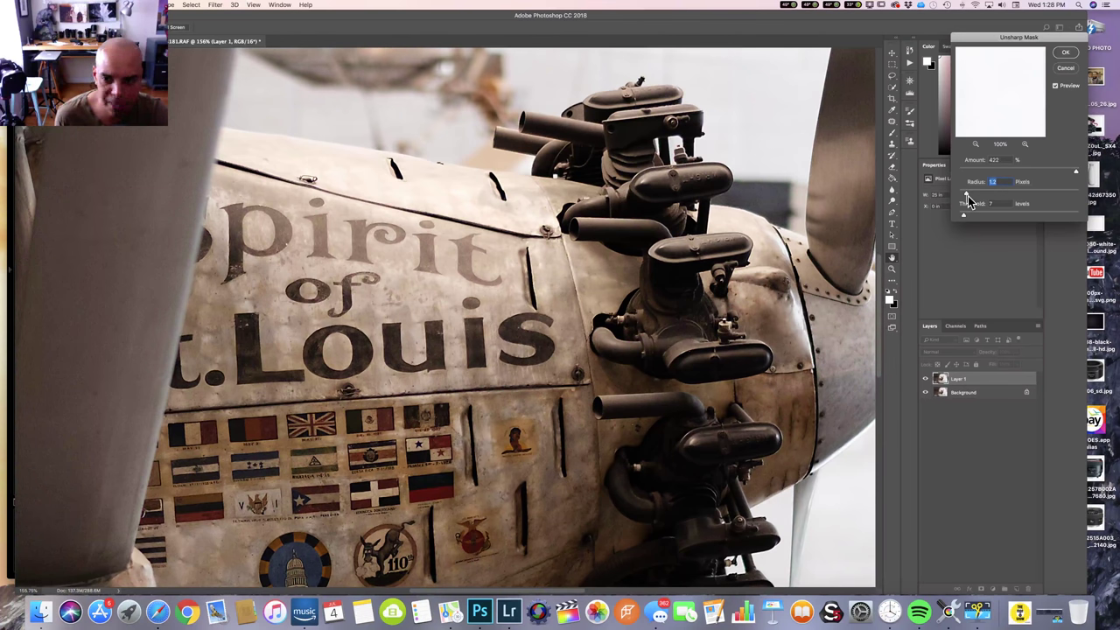
{"action": "left_click_drag", "start_coordinate": [966, 221], "coordinate": [1026, 220]}
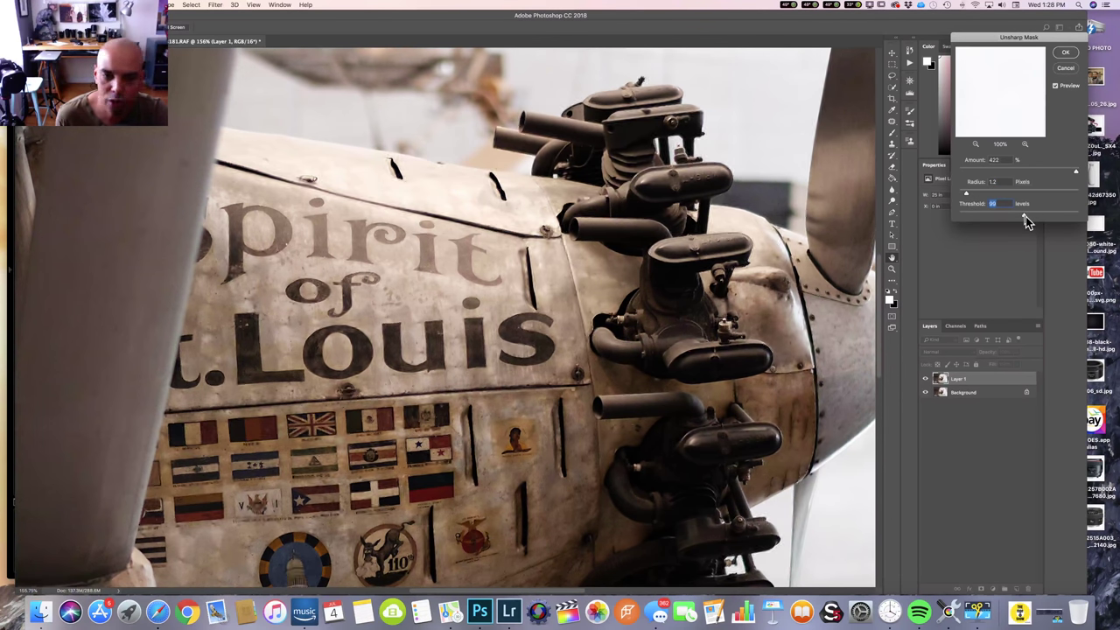
{"action": "left_click_drag", "start_coordinate": [1027, 220], "coordinate": [978, 221]}
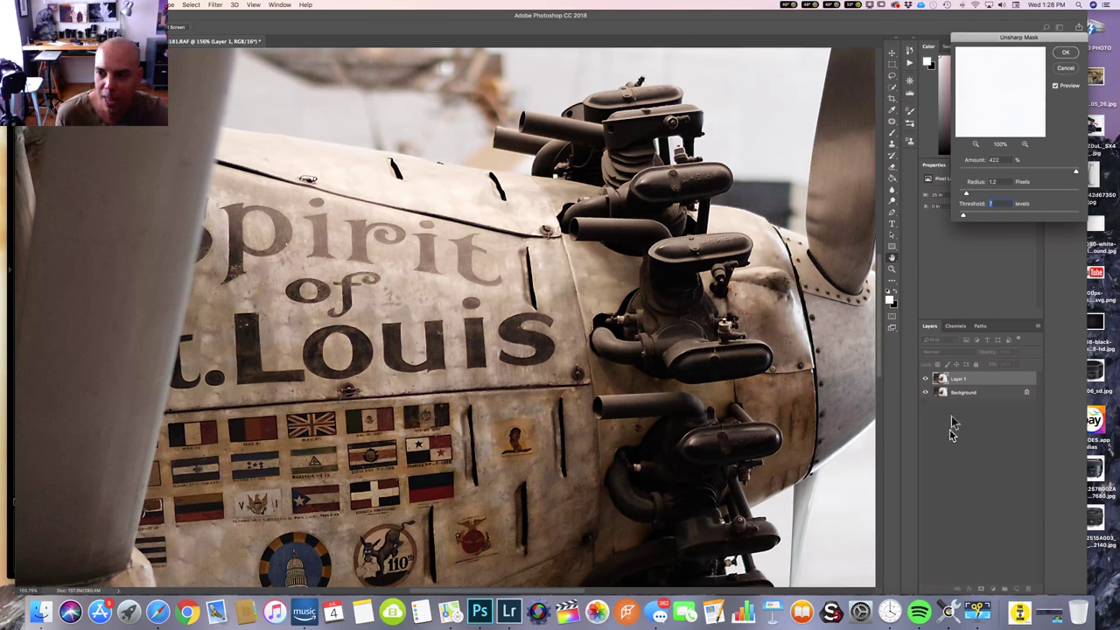
{"action": "left_click", "coordinate": [1072, 57]}
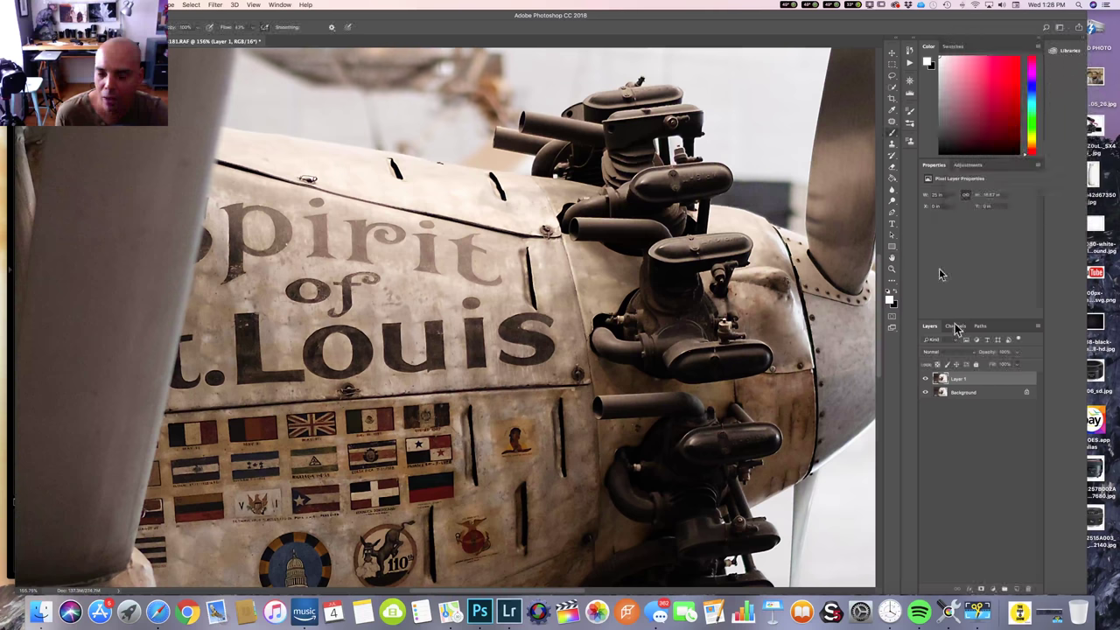
- Toggle Layer 1's visibility off and on twice to compare before and after, zooming near the flags
{"action": "left_click", "coordinate": [928, 379]}
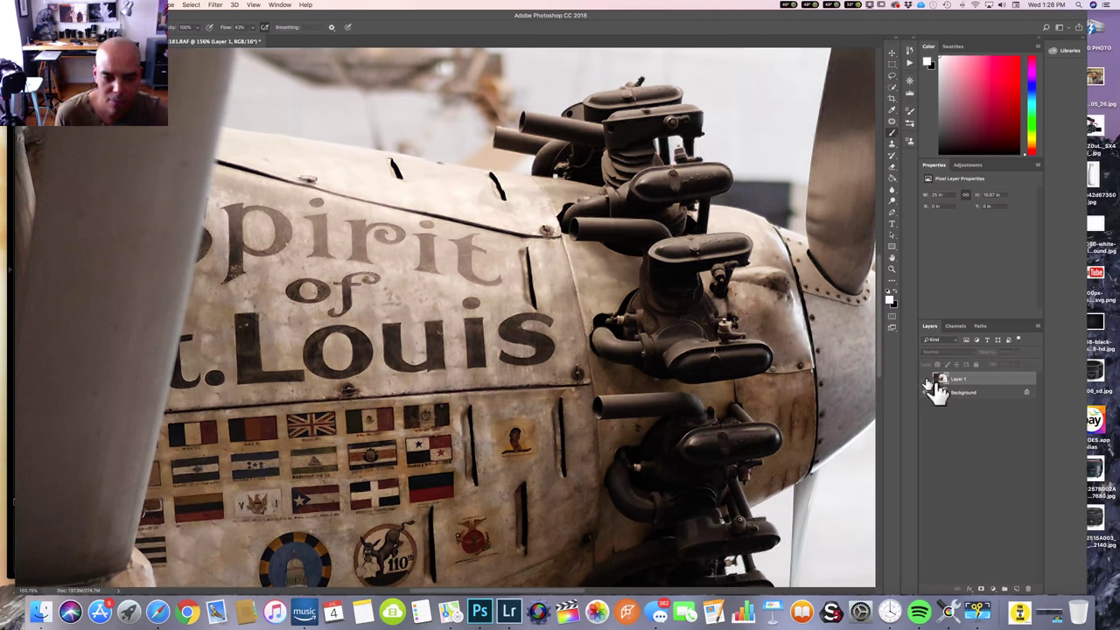
{"action": "left_click", "coordinate": [929, 378]}
{"action": "left_click", "coordinate": [929, 379]}
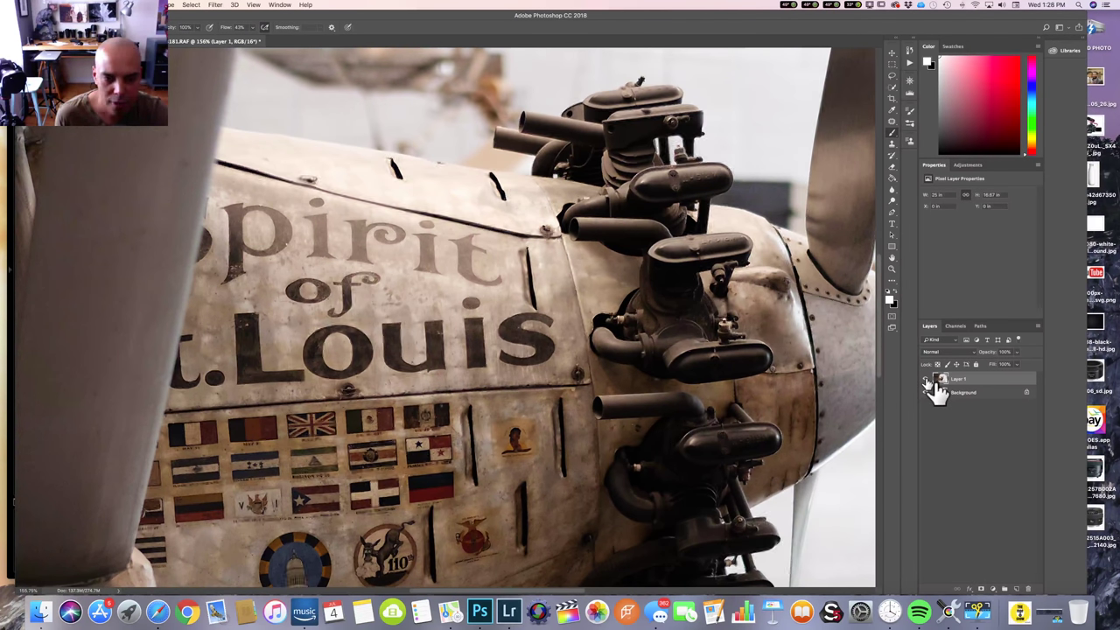
{"action": "left_click", "coordinate": [928, 378]}
{"action": "scroll", "coordinate": [455, 473], "scroll_direction": "up", "scroll_amount": 3}
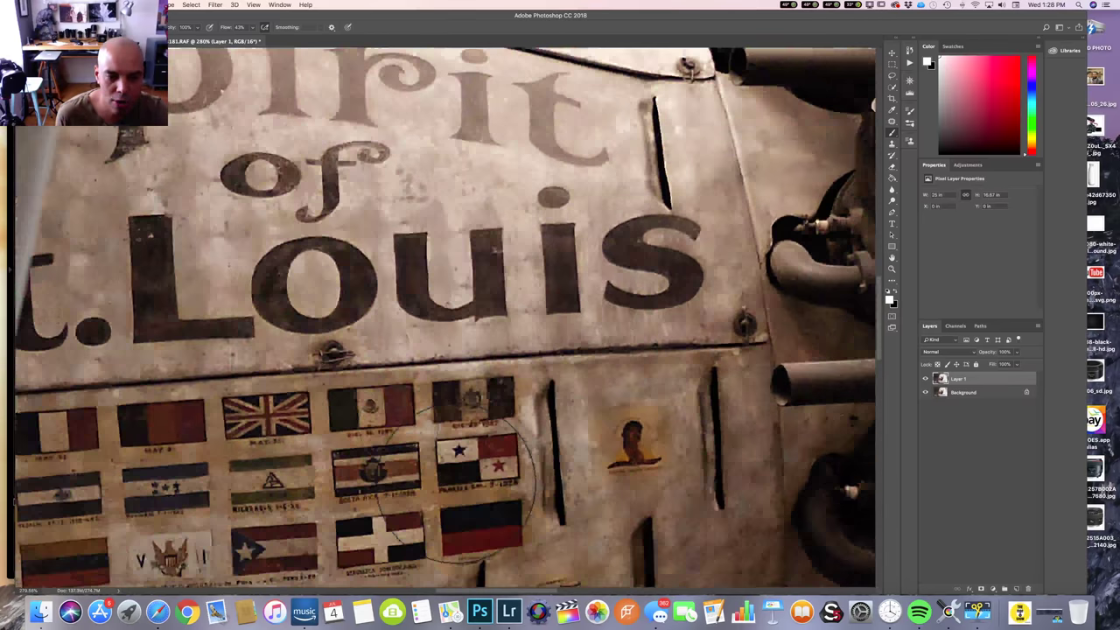
{"action": "scroll", "coordinate": [482, 485], "scroll_direction": "down", "scroll_amount": 5}
{"action": "scroll", "coordinate": [501, 490], "scroll_direction": "down", "scroll_amount": 5}
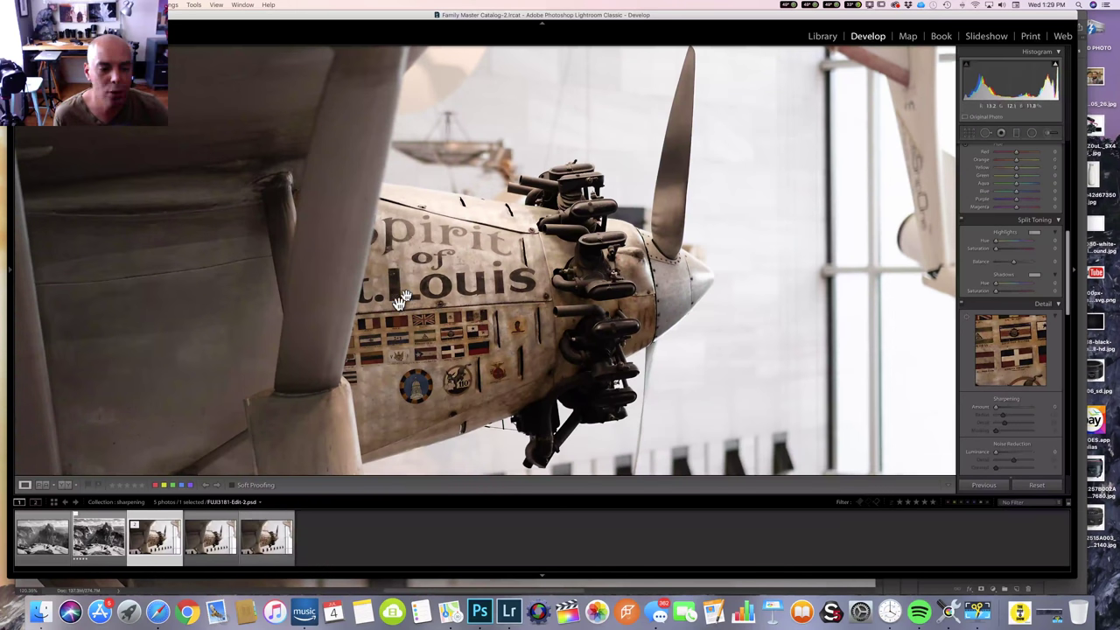
- Select FUJI3181.JPG and FUJI3181-Edit-2.psd in the filmstrip and show them in Compare view
{"action": "left_click", "coordinate": [255, 529]}
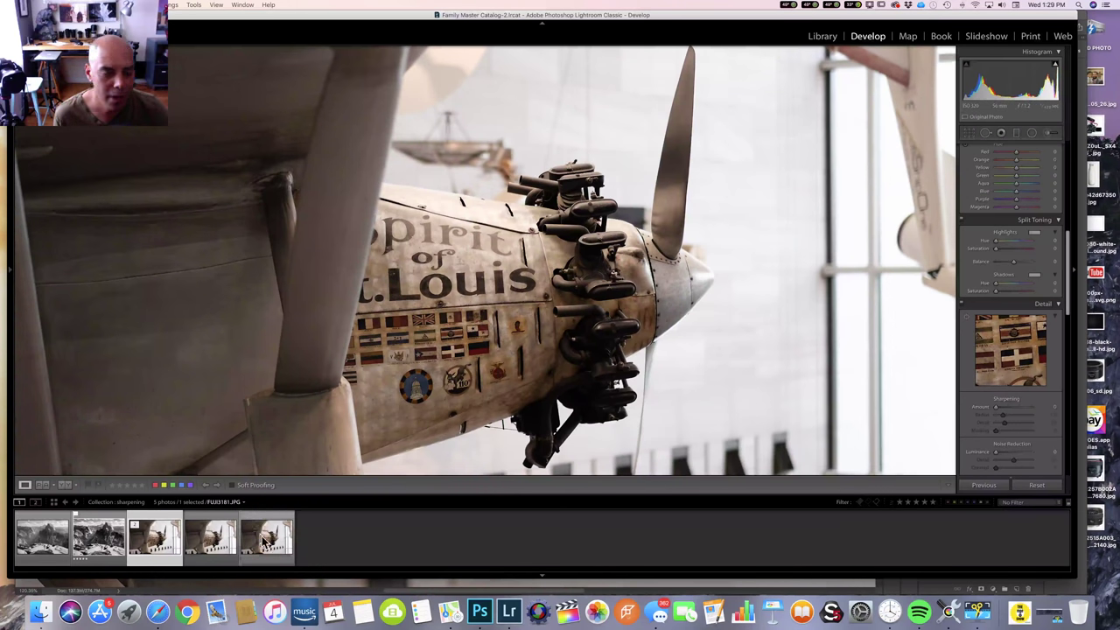
{"action": "left_click", "coordinate": [210, 547]}
{"action": "left_click", "coordinate": [167, 547]}
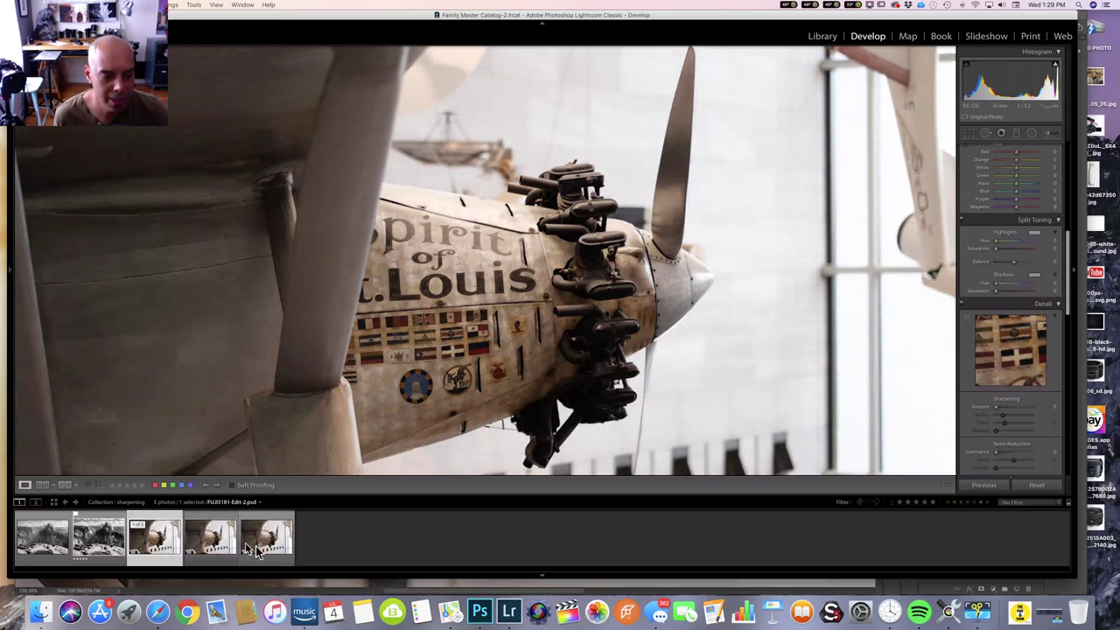
{"action": "left_click", "coordinate": [263, 547], "text": "super"}
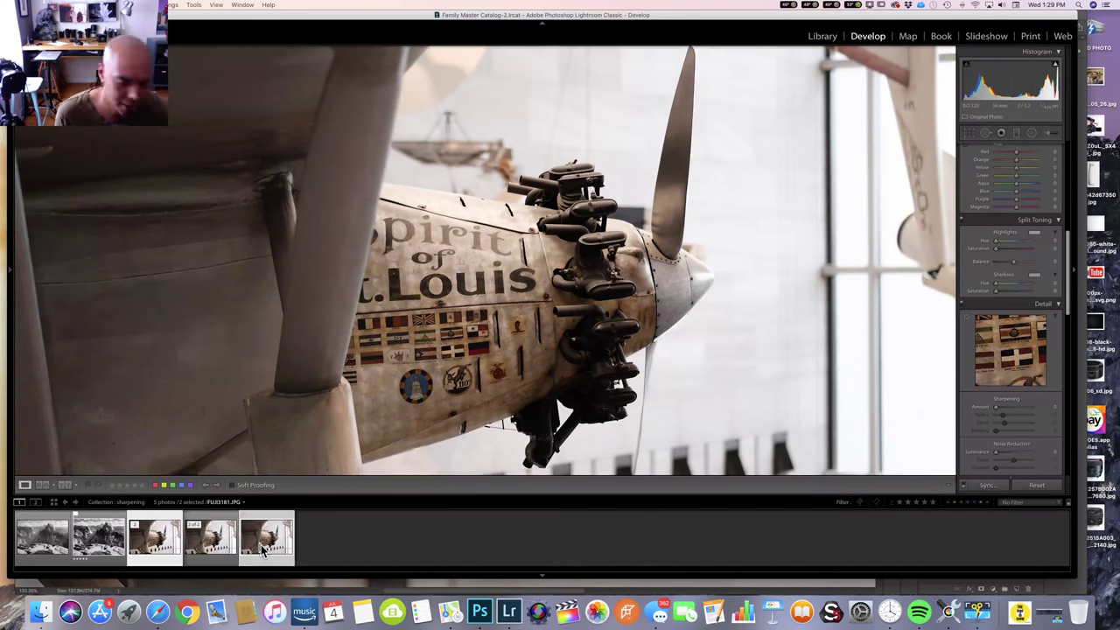
{"action": "key", "text": "c"}
- Zoom both linked images in on the plane's nose and flags, then back out to fit
{"action": "left_click", "coordinate": [650, 325]}
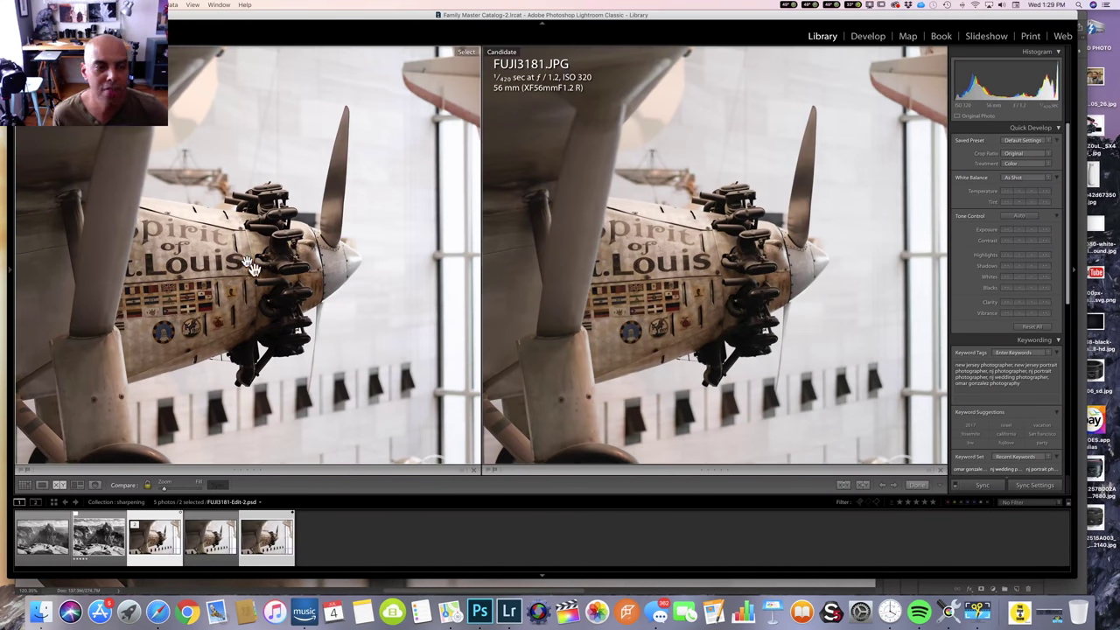
{"action": "left_click", "coordinate": [200, 289]}
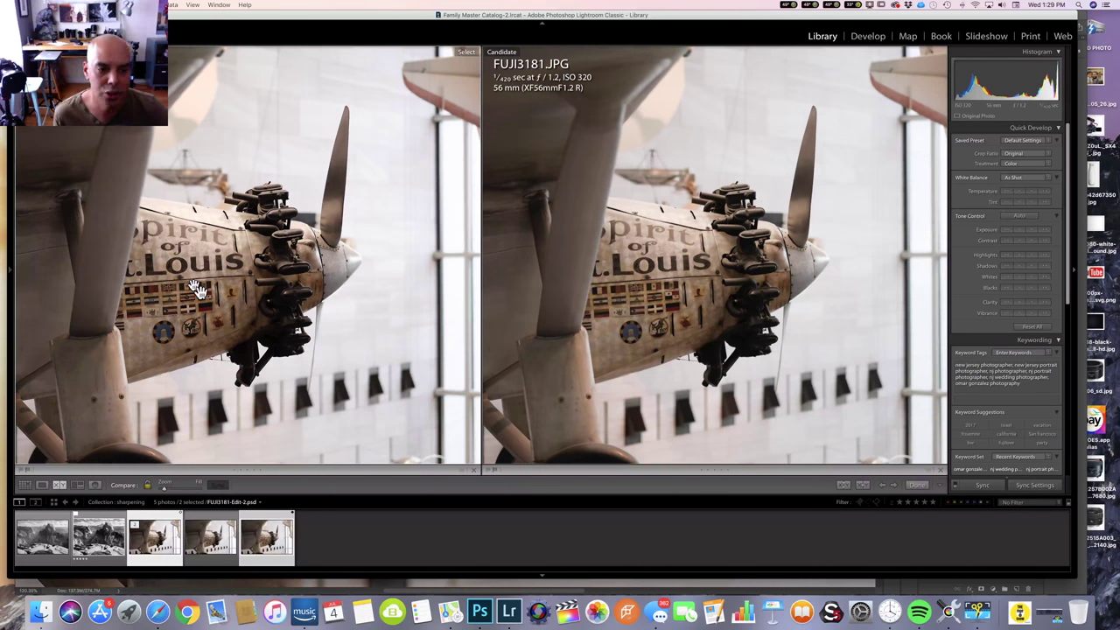
{"action": "left_click", "coordinate": [198, 289]}
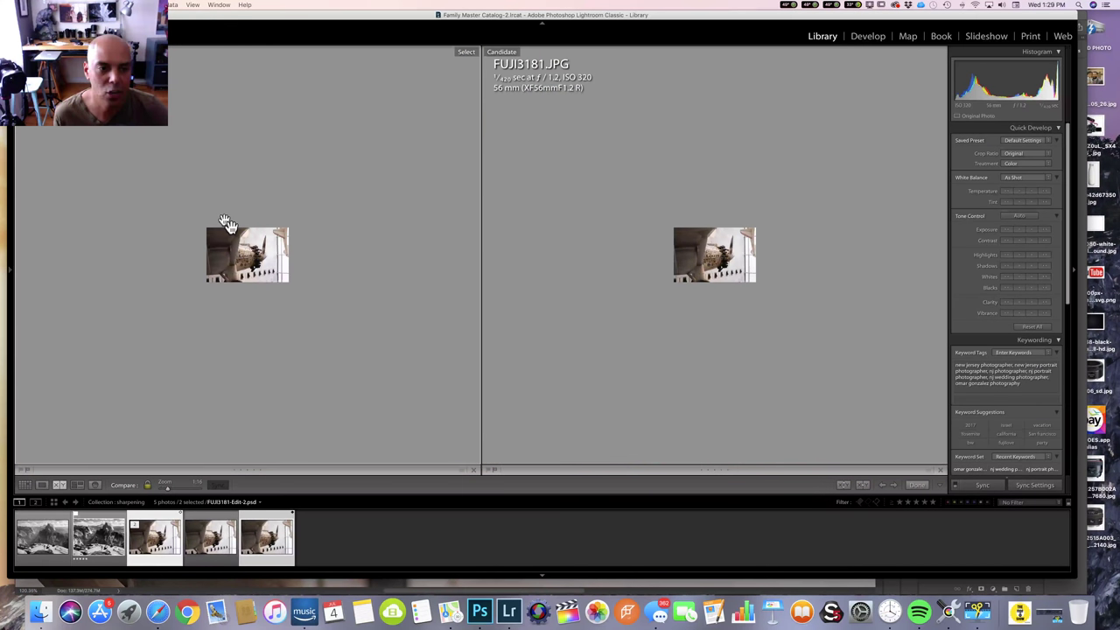
{"action": "left_click", "coordinate": [248, 253]}
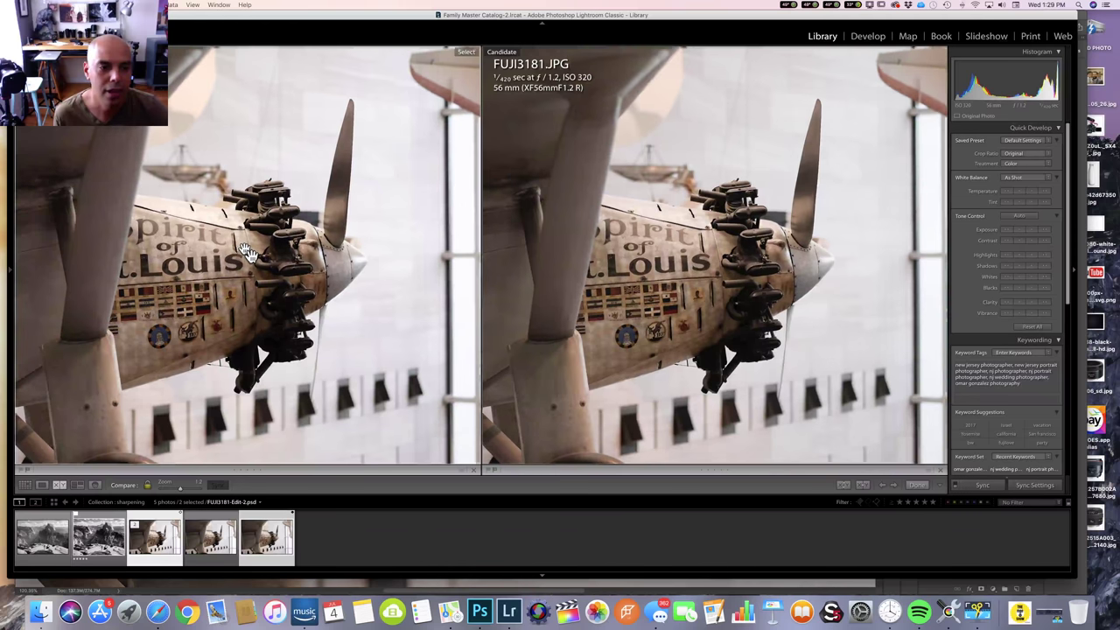
{"action": "scroll", "coordinate": [248, 253], "scroll_direction": "left", "scroll_amount": 5}
{"action": "scroll", "coordinate": [247, 253], "scroll_direction": "down", "scroll_amount": 3}
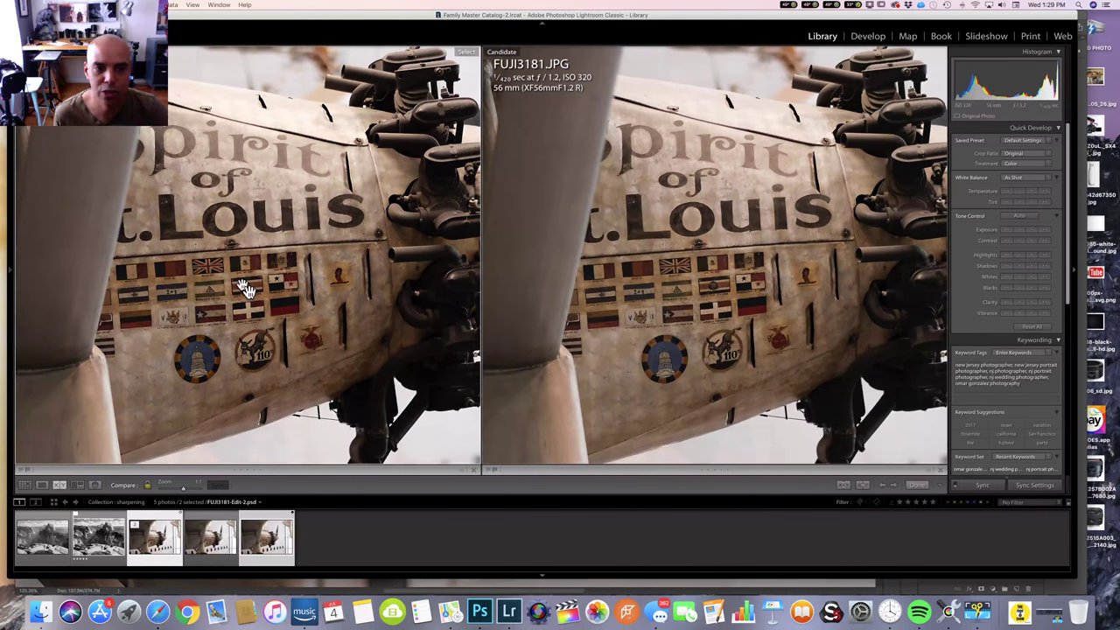
{"action": "key", "text": "super+equal"}
{"action": "key", "text": "super+equal"}
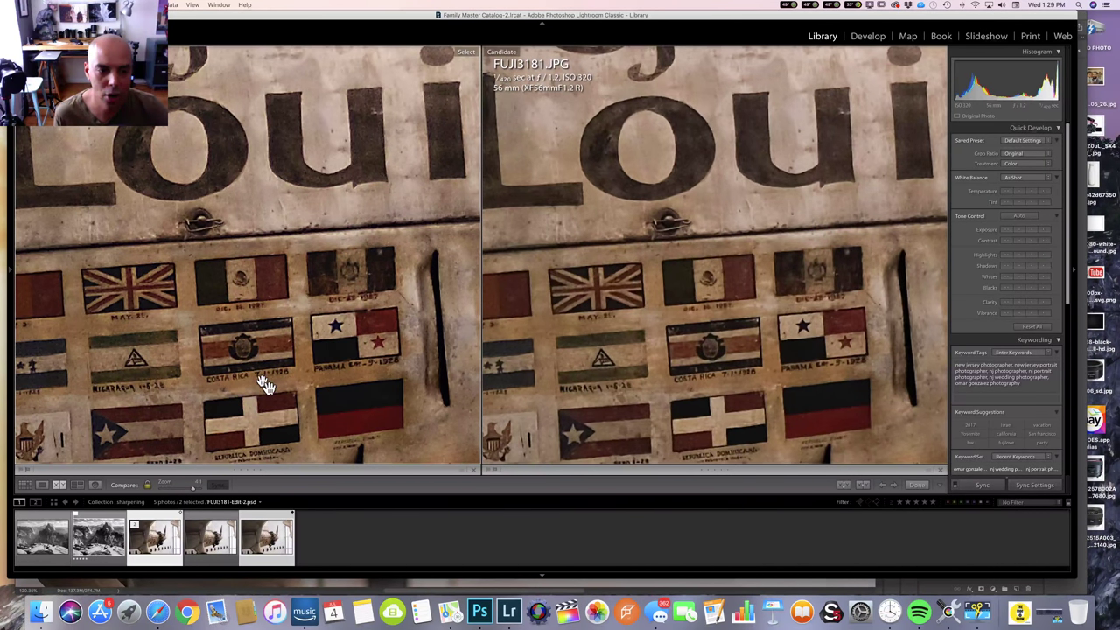
{"action": "scroll", "coordinate": [265, 385], "scroll_direction": "down", "scroll_amount": 5}
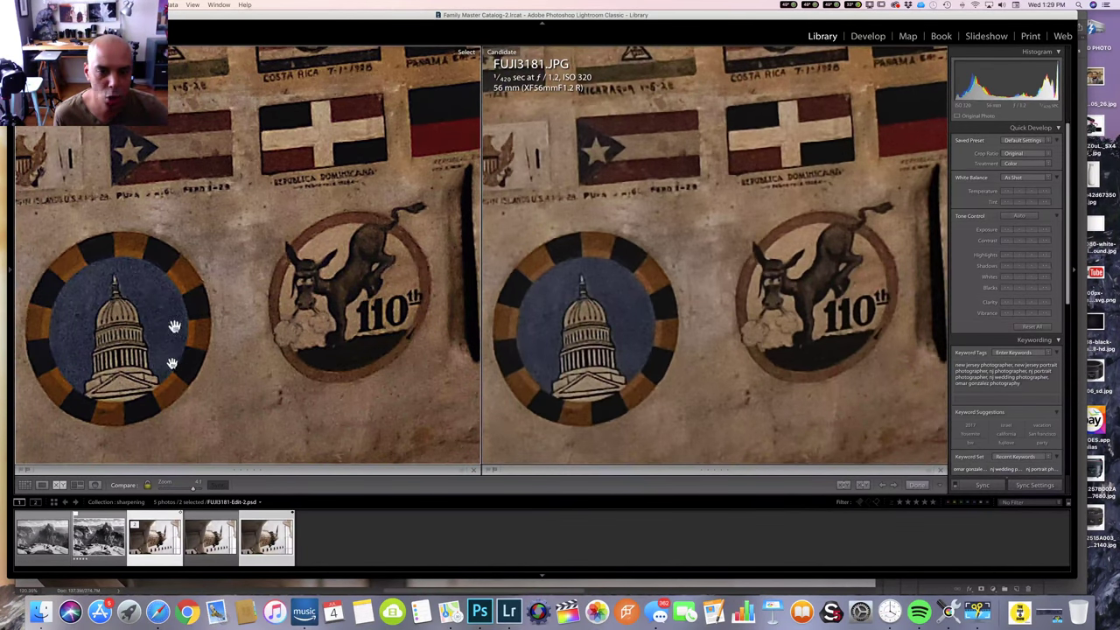
{"action": "key", "text": "super+minus"}
{"action": "key", "text": "super+minus"}
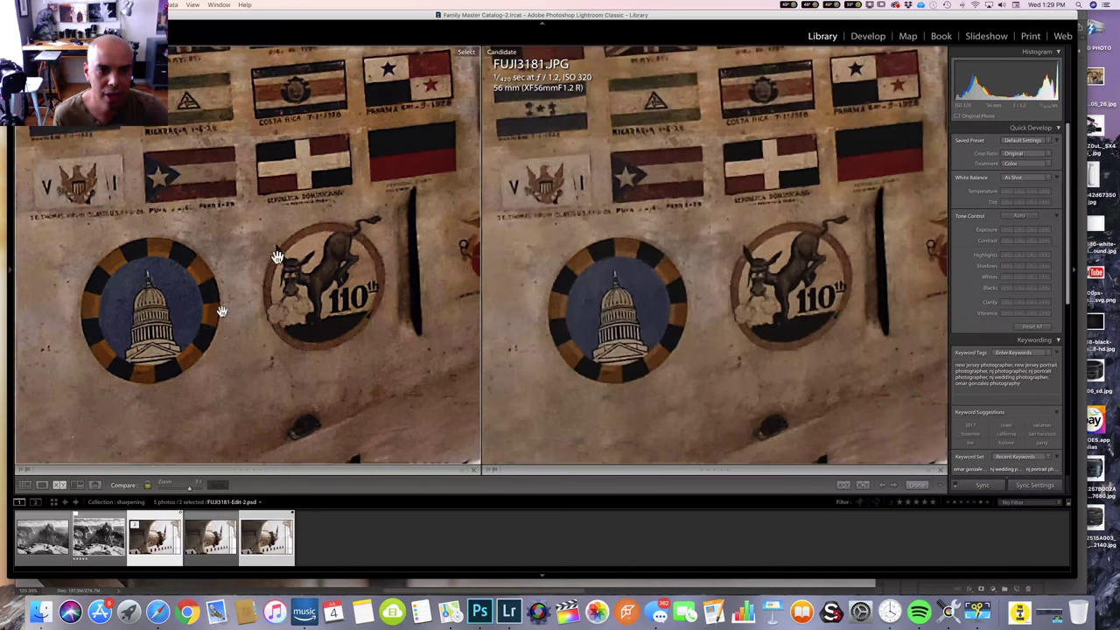
{"action": "key", "text": "super+minus"}
{"action": "key", "text": "super+minus"}
{"action": "scroll", "coordinate": [278, 248], "scroll_direction": "up", "scroll_amount": 5}
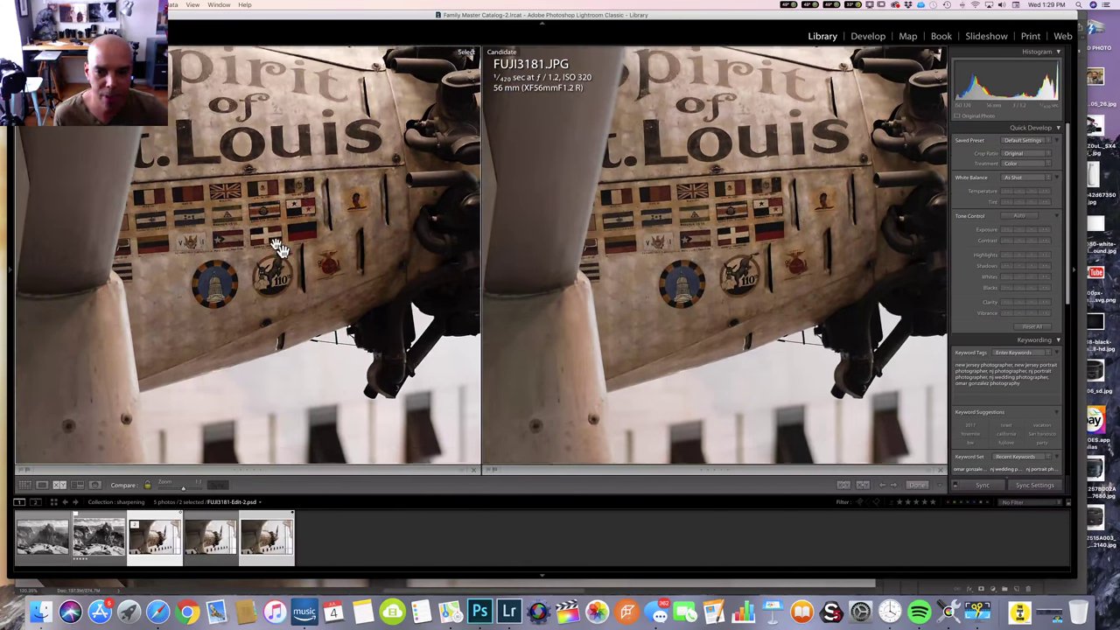
{"action": "key", "text": "super+minus"}
{"action": "key", "text": "super+minus"}
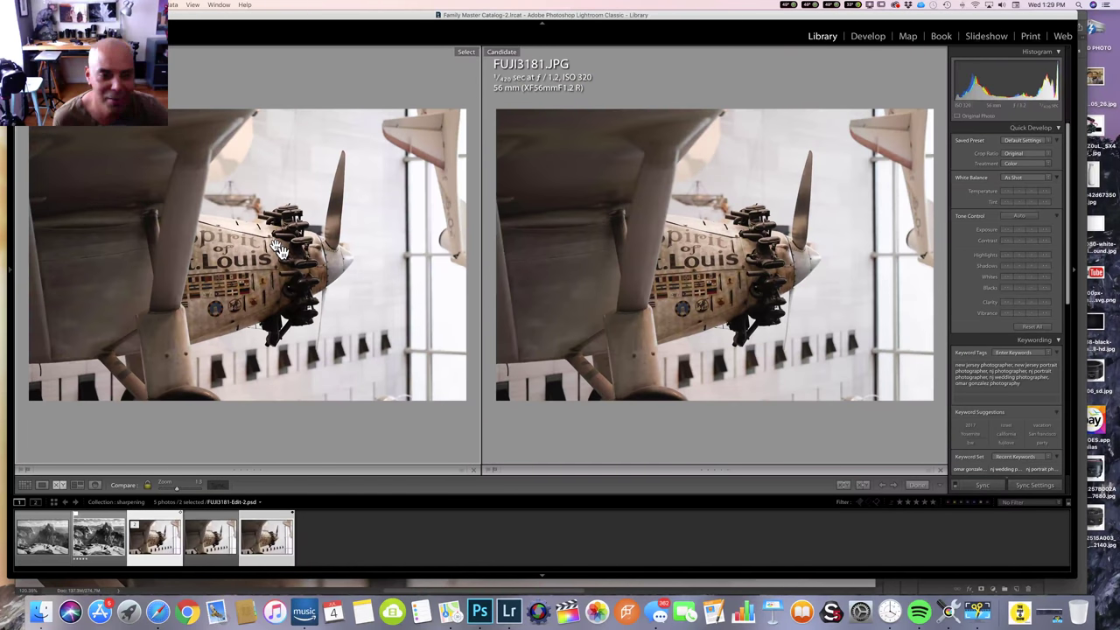
- Zoom in on the St. Louis lettering and pan both views across the engine and propeller
{"action": "left_click", "coordinate": [279, 248]}
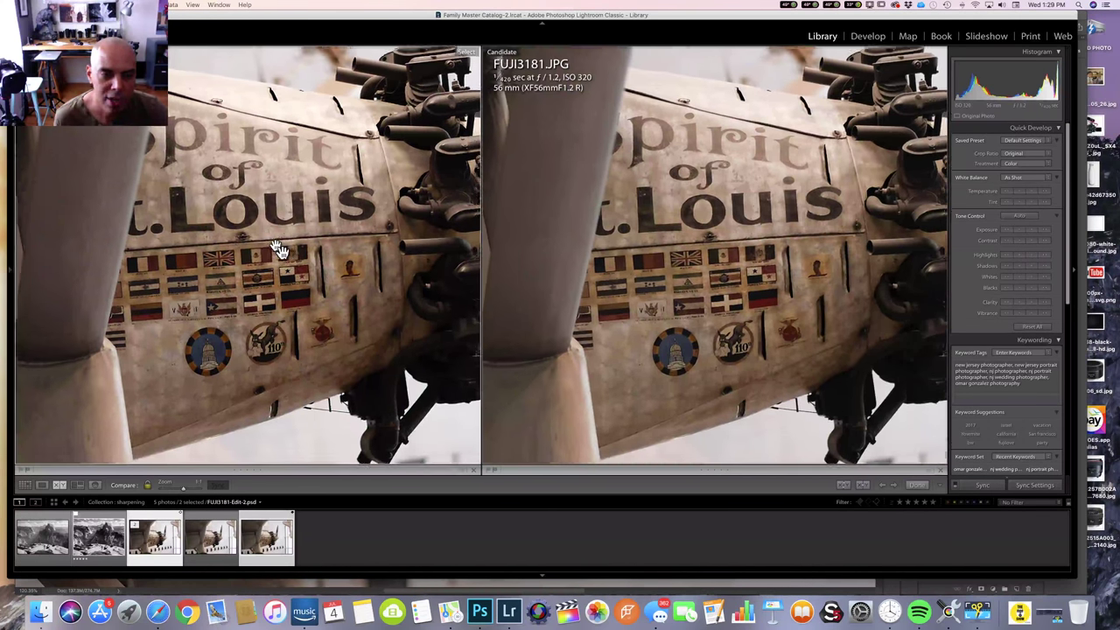
{"action": "left_click_drag", "start_coordinate": [283, 251], "coordinate": [276, 261]}
{"action": "left_click_drag", "start_coordinate": [344, 201], "coordinate": [227, 292]}
{"action": "left_click_drag", "start_coordinate": [473, 175], "coordinate": [359, 221]}
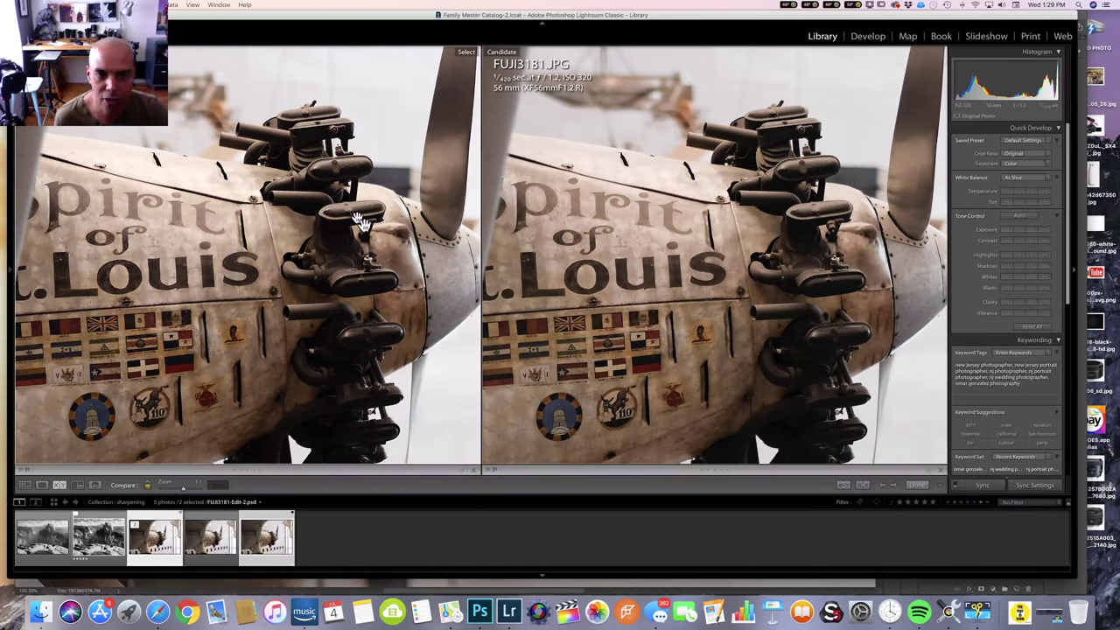
{"action": "left_click", "coordinate": [311, 255]}
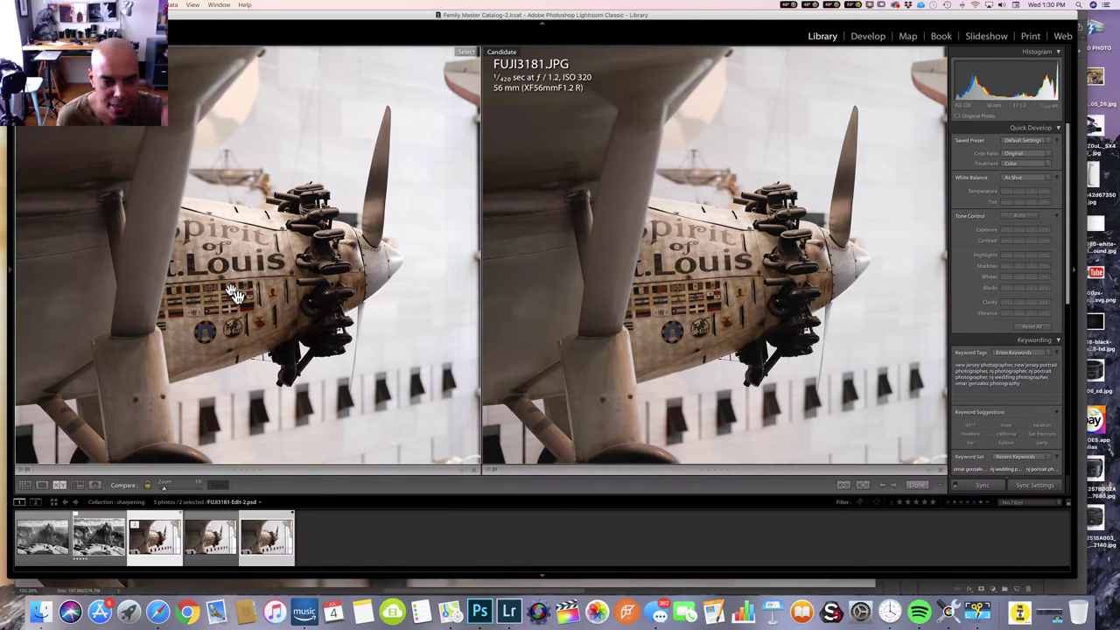
- Return to Photoshop and zoom out to show the whole image
{"action": "left_click", "coordinate": [481, 615]}
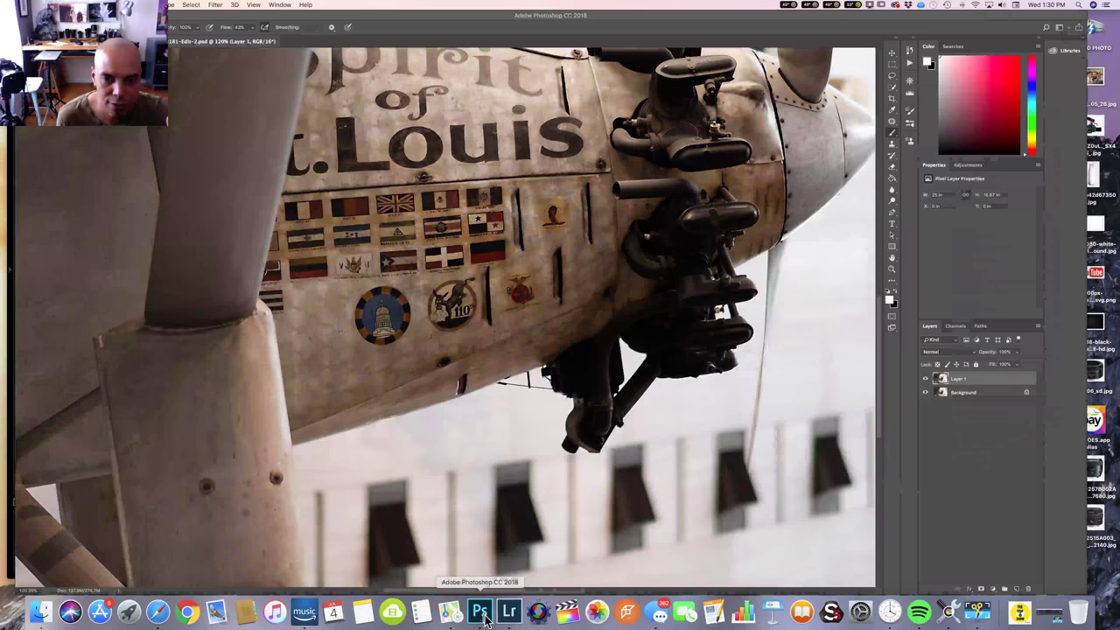
{"action": "key", "text": "super+0"}
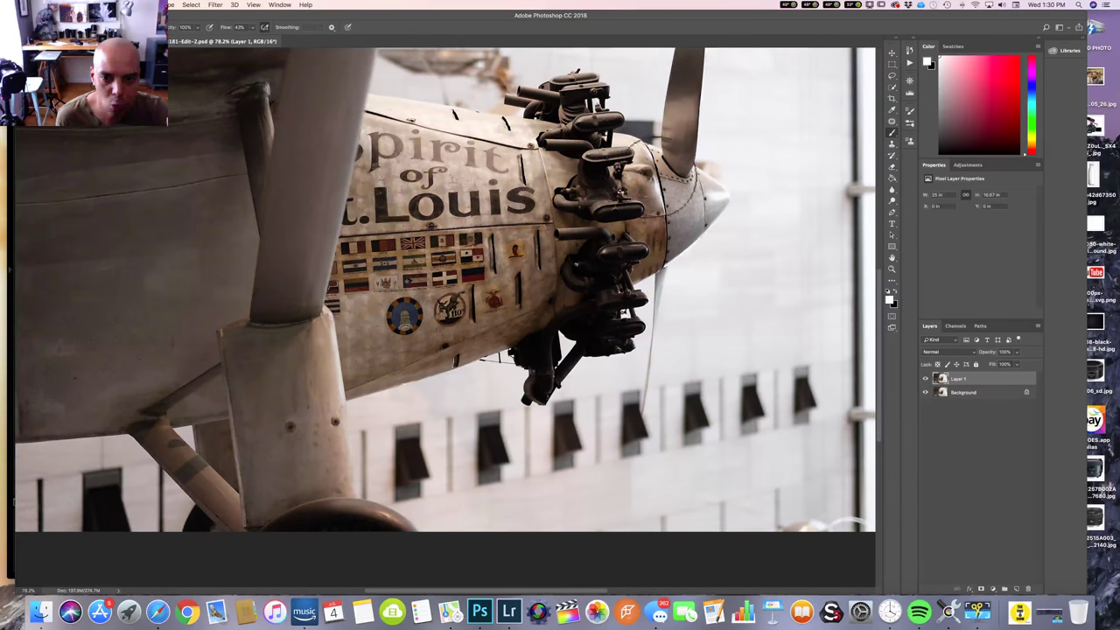
{"action": "key", "text": "super+minus"}
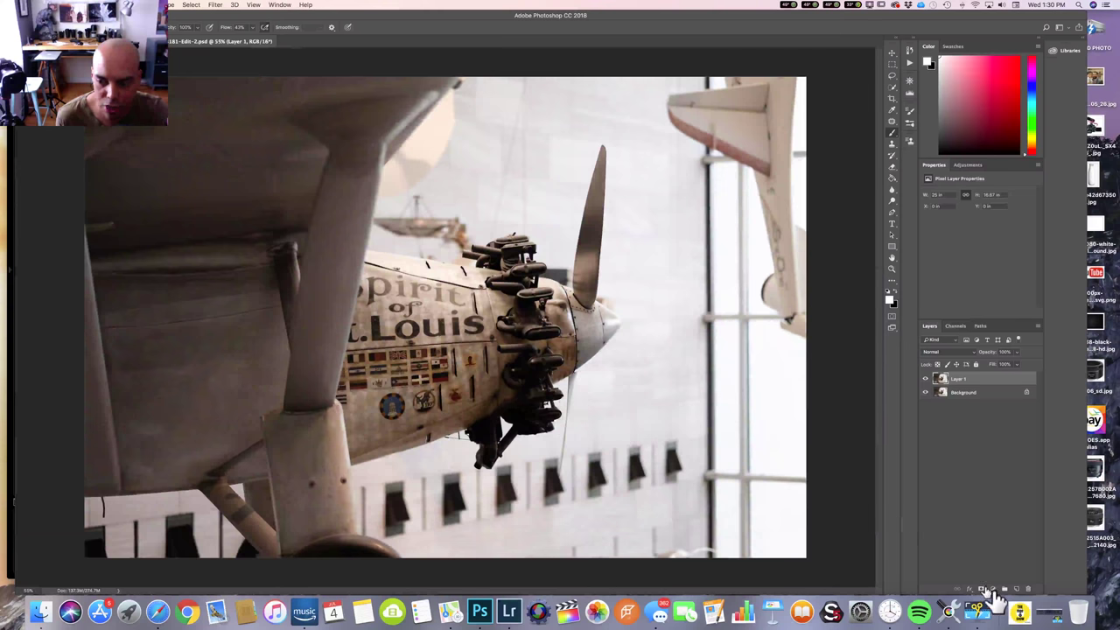
- Give Layer 1 a black hide-all layer mask, discarding two trial white masks
{"action": "left_click", "coordinate": [991, 590]}
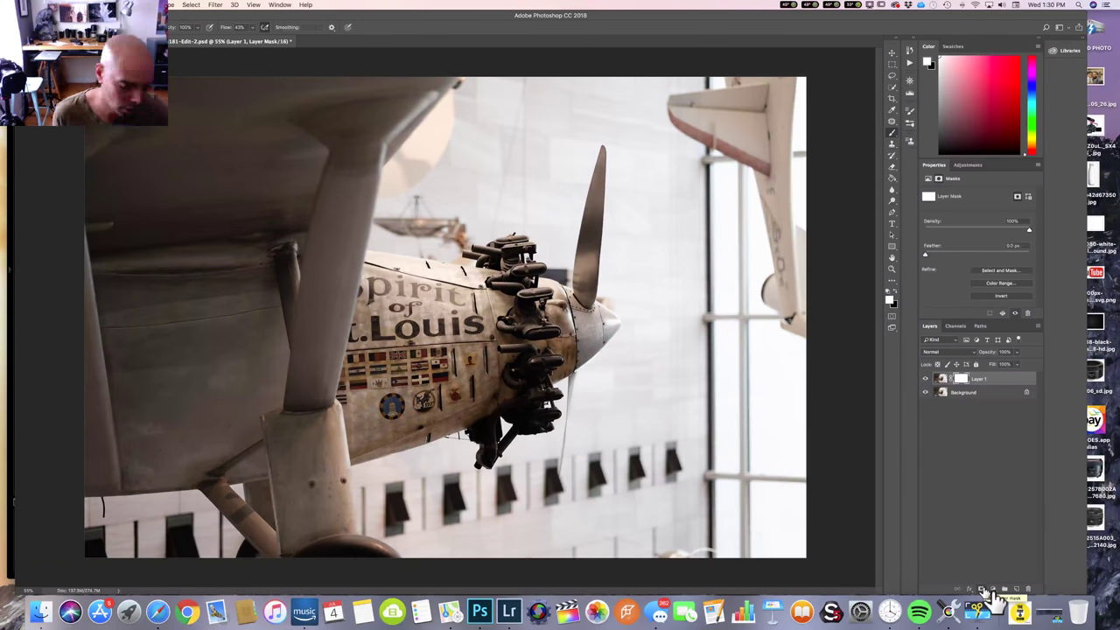
{"action": "key", "text": "super+z"}
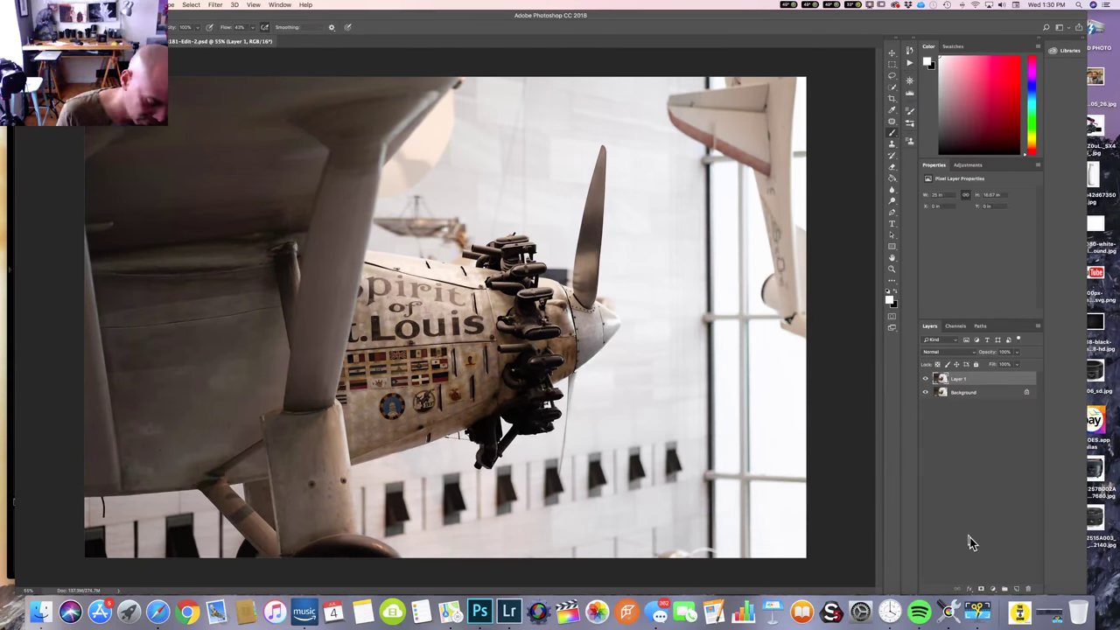
{"action": "left_click", "coordinate": [991, 590]}
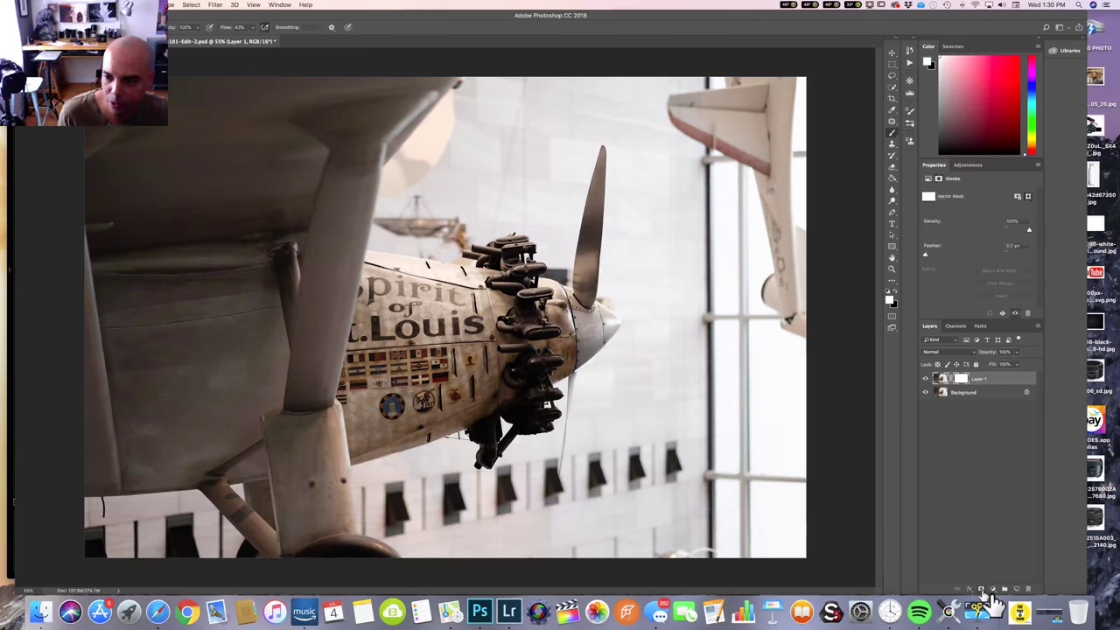
{"action": "key", "text": "super+z"}
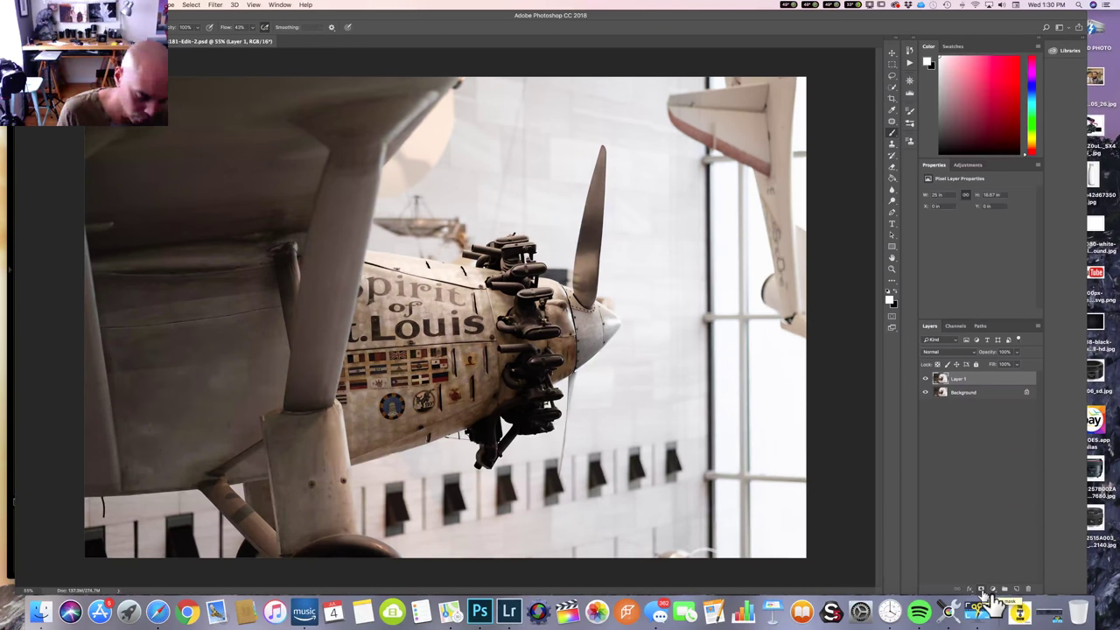
{"action": "left_click", "coordinate": [987, 593], "text": "alt"}
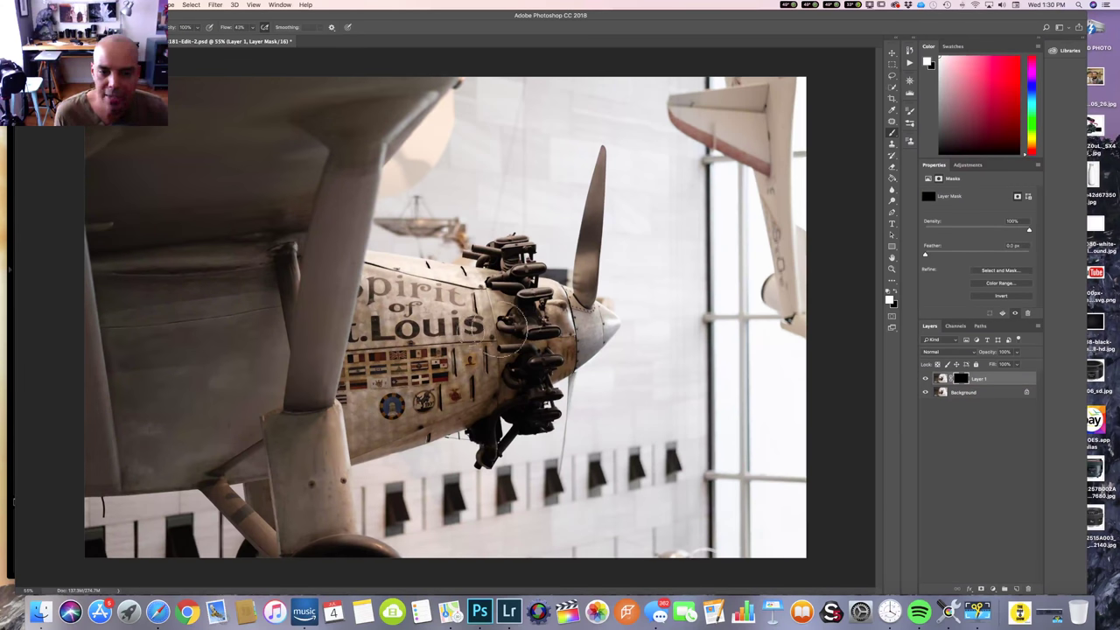
- Zoom the view in around the Spirit of St. Louis lettering and fuselage flags
{"action": "left_click_drag", "start_coordinate": [449, 286], "coordinate": [855, 370]}
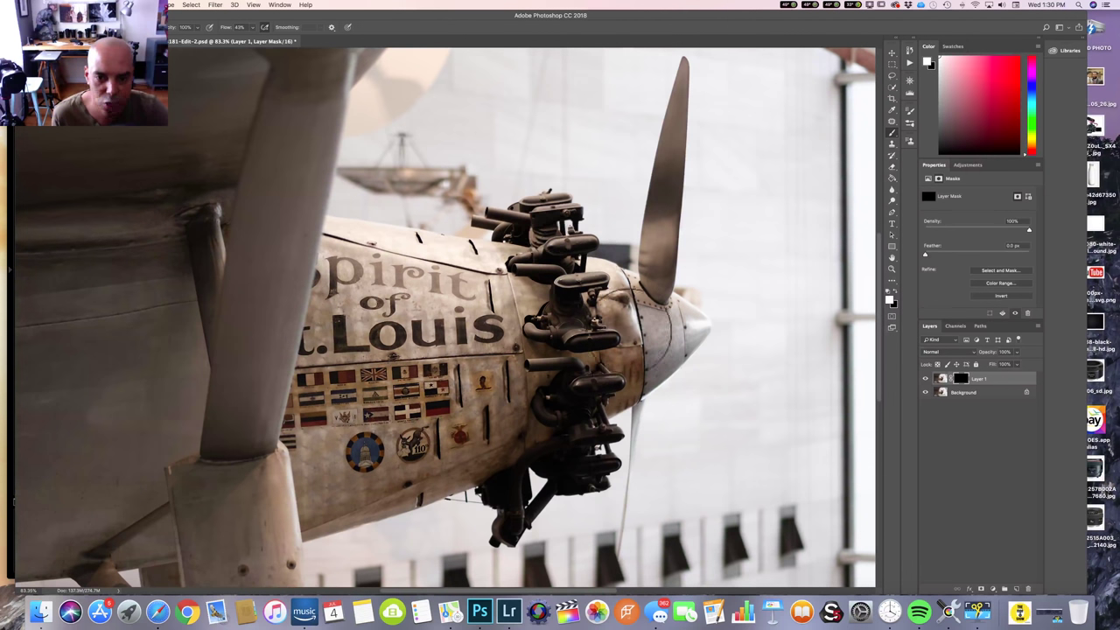
{"action": "scroll", "coordinate": [440, 472], "scroll_direction": "up", "scroll_amount": 2}
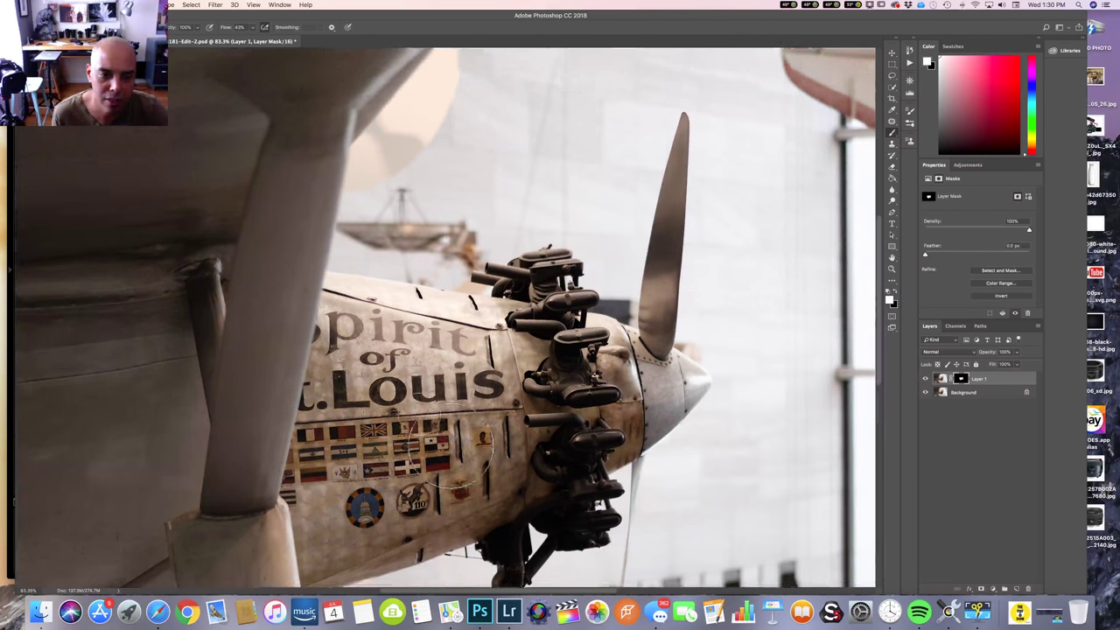
{"action": "scroll", "coordinate": [451, 439], "scroll_direction": "up", "scroll_amount": 1}
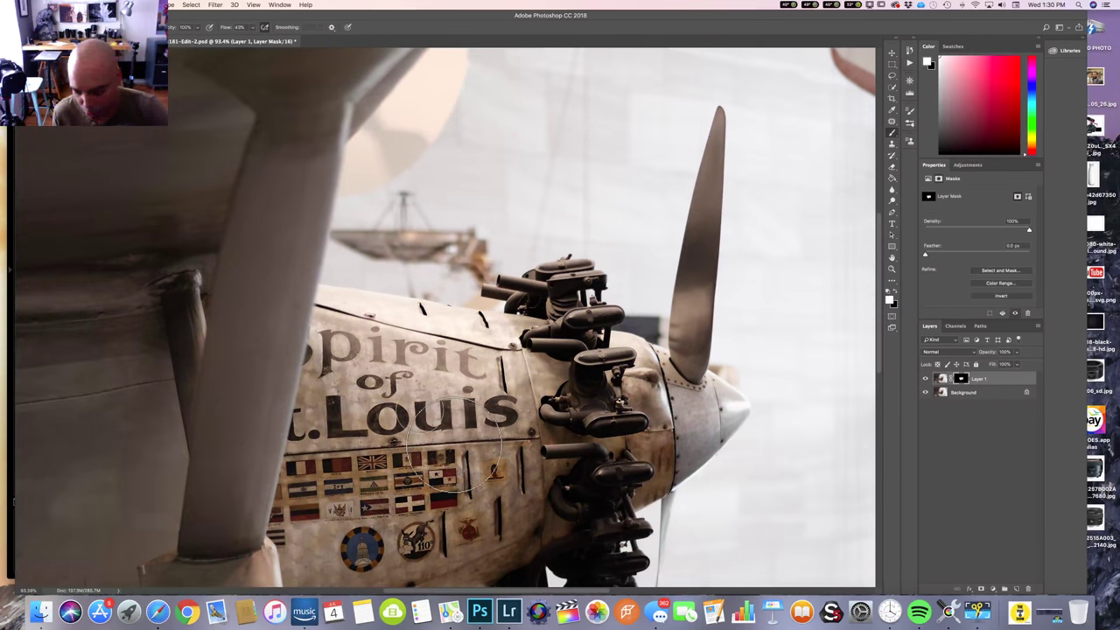